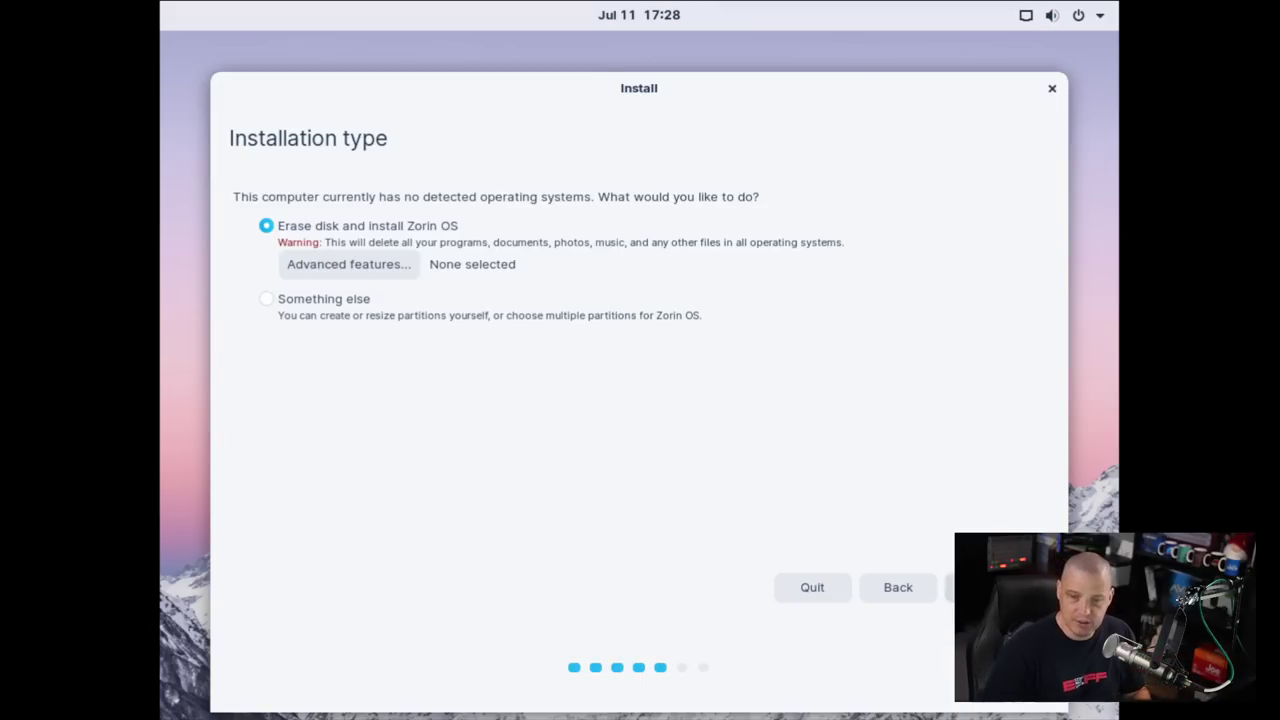
Confirm erasing the disk, enter the user name and password, and start the installation
click(990, 587)
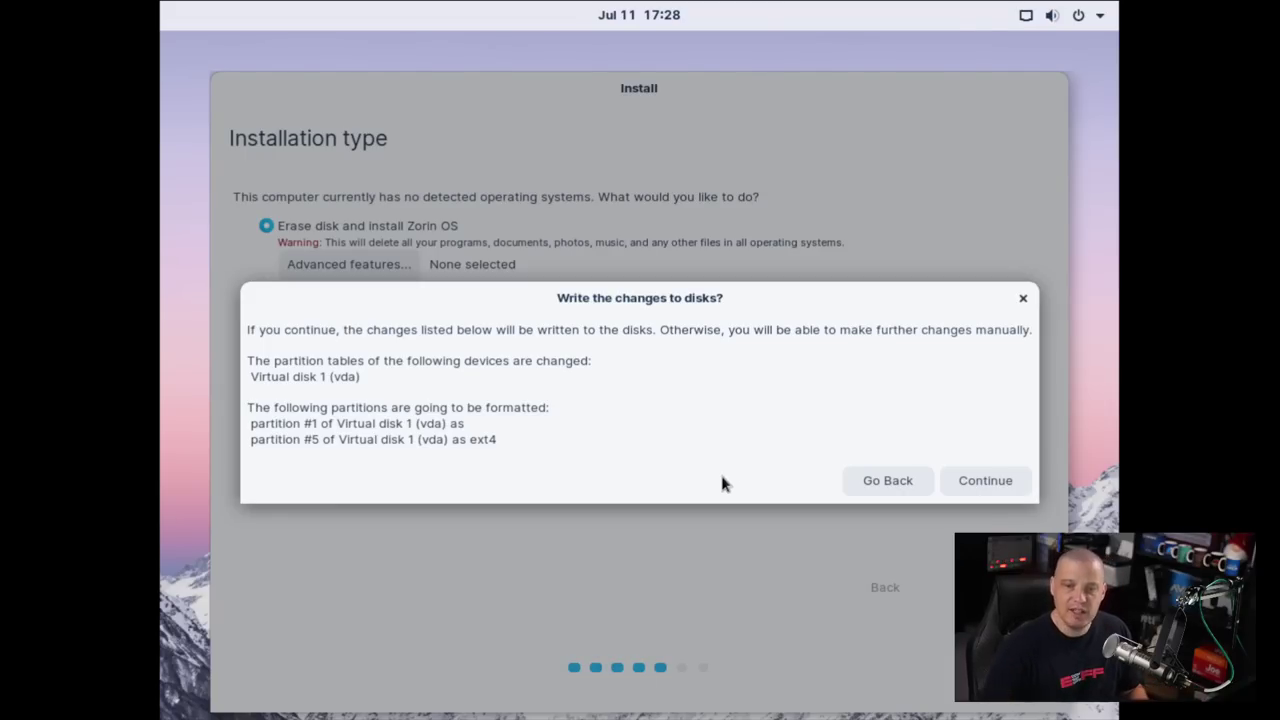
click(980, 480)
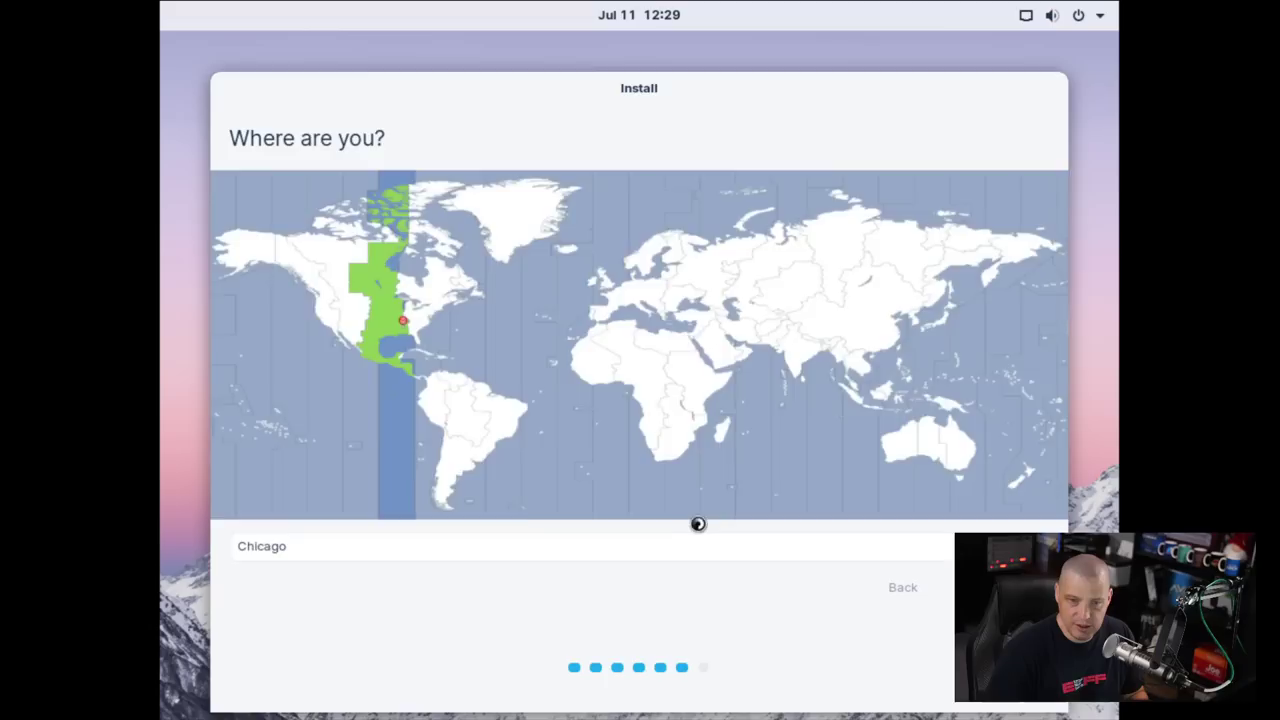
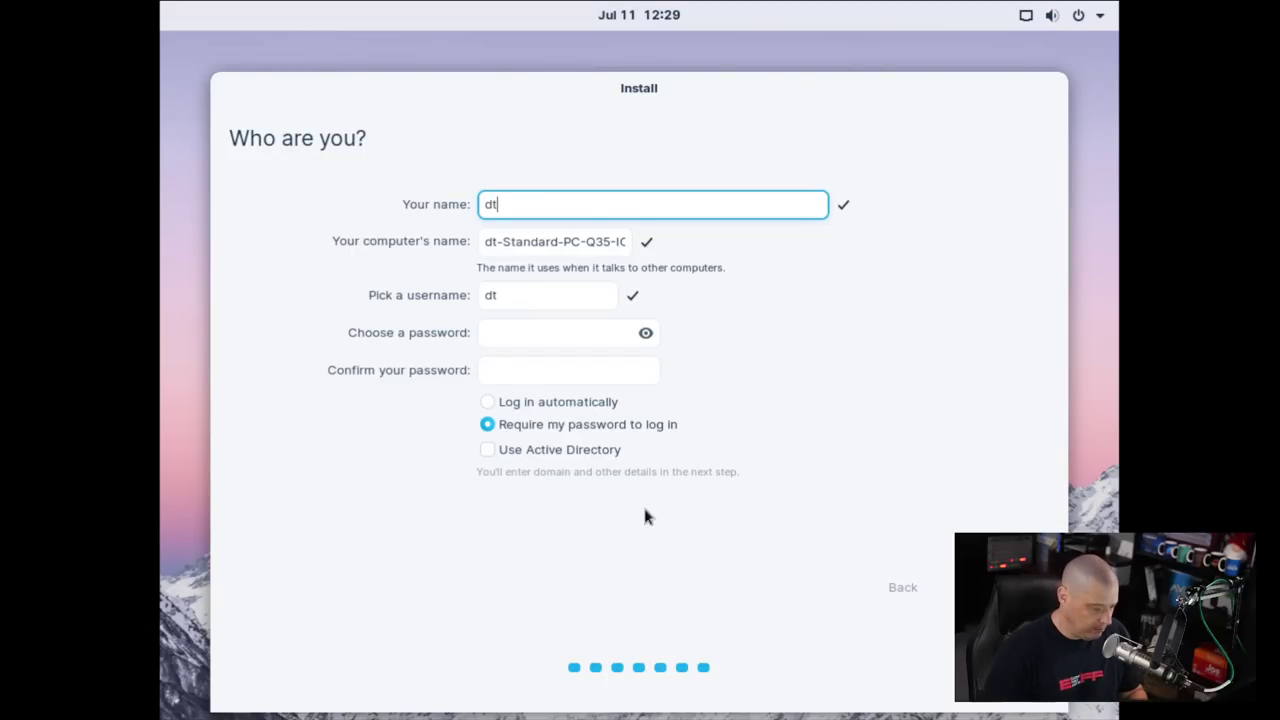
click(540, 334)
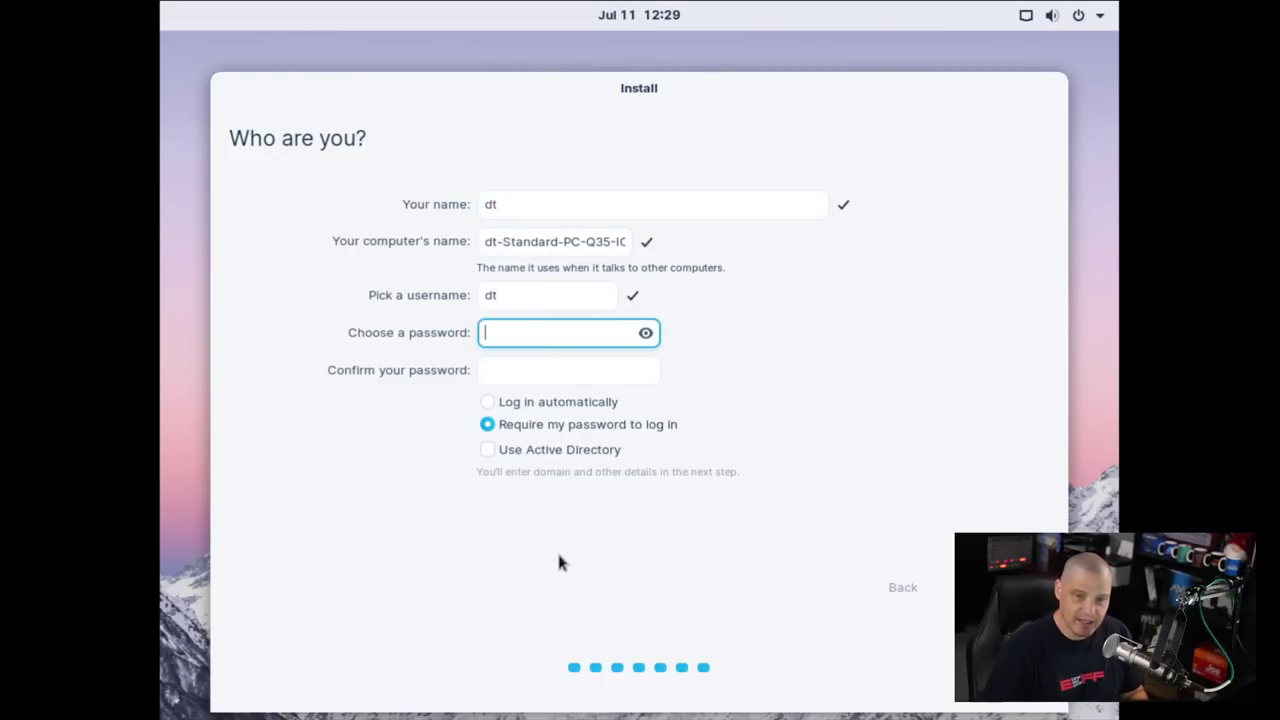
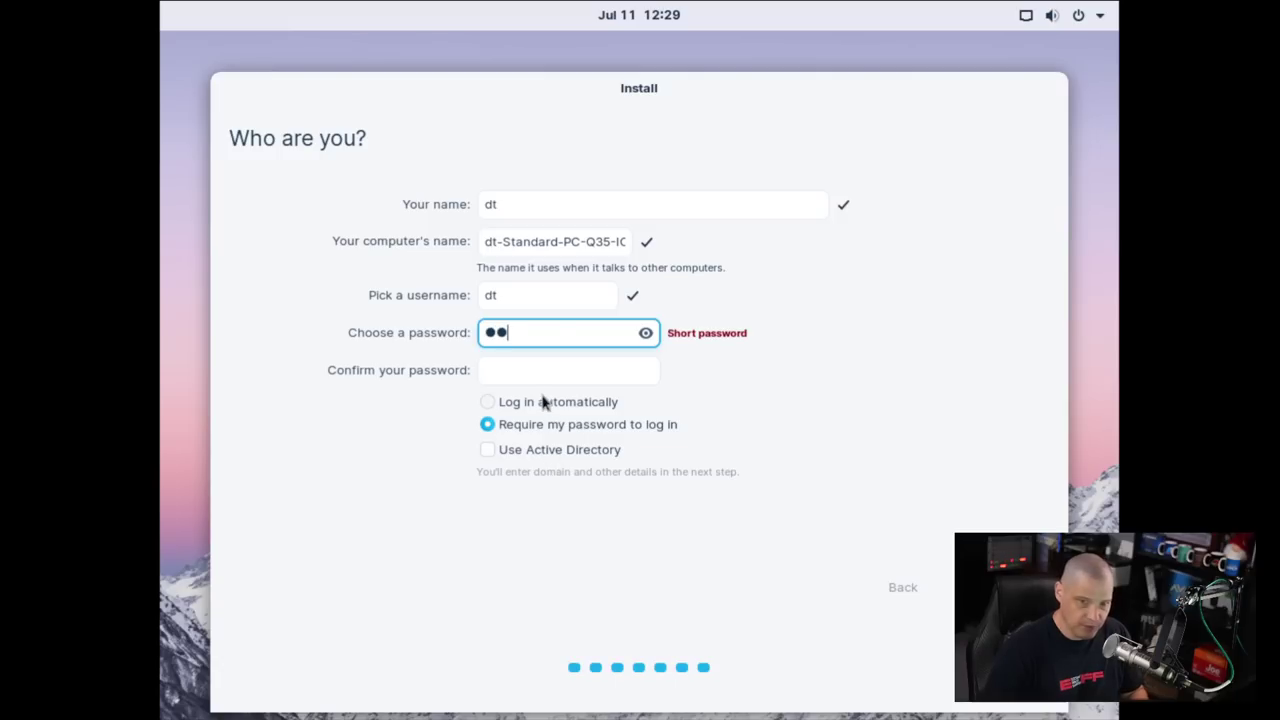
click(537, 377)
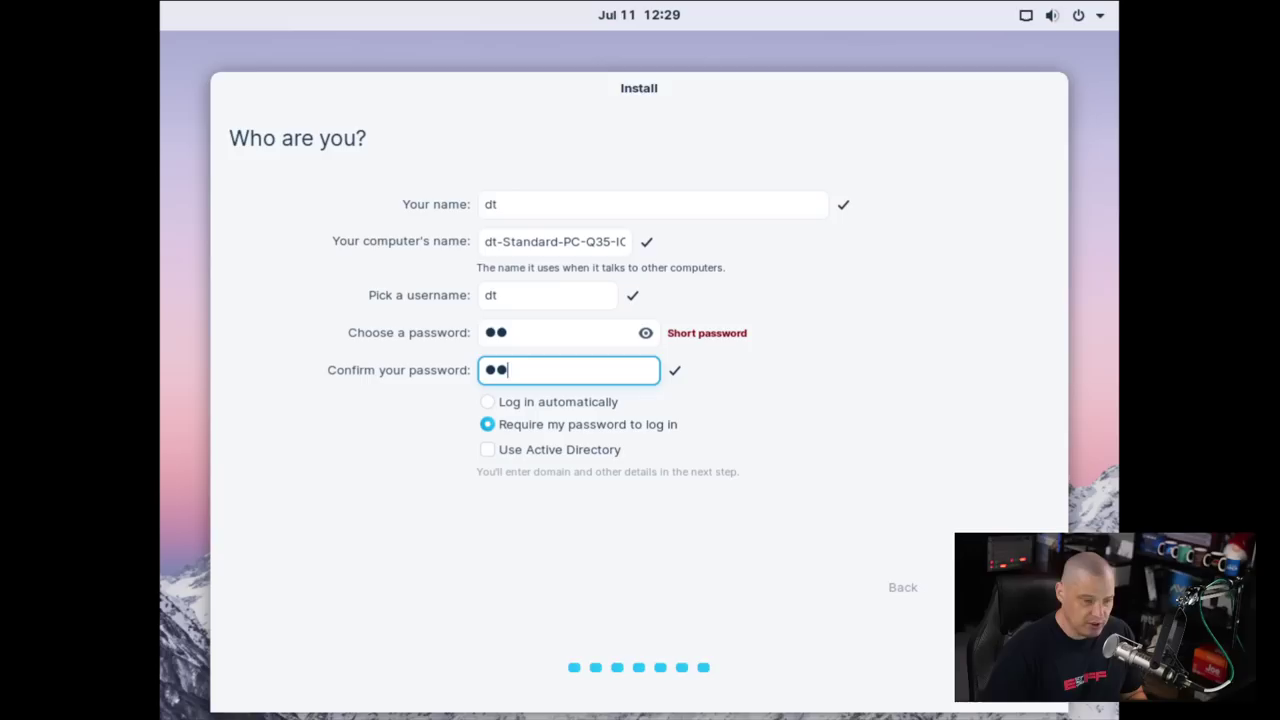
key(Return)
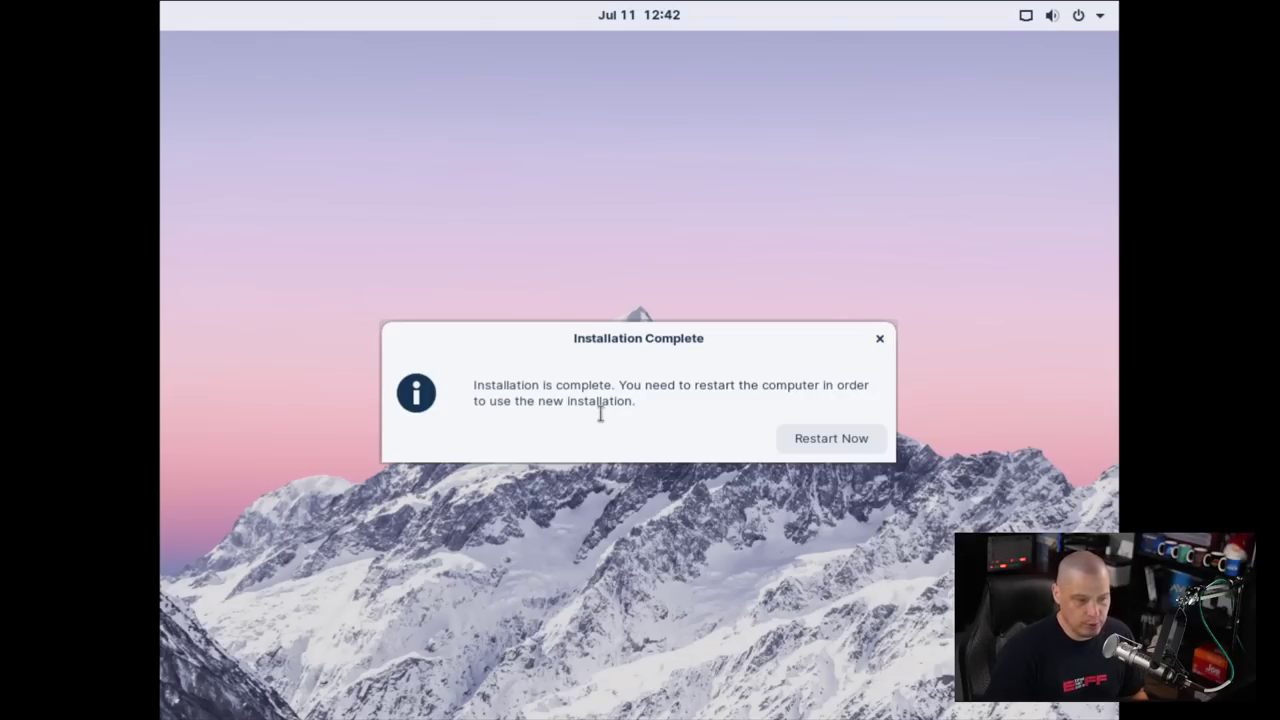
Restart into the installed system and log in as the new user with its password
click(852, 444)
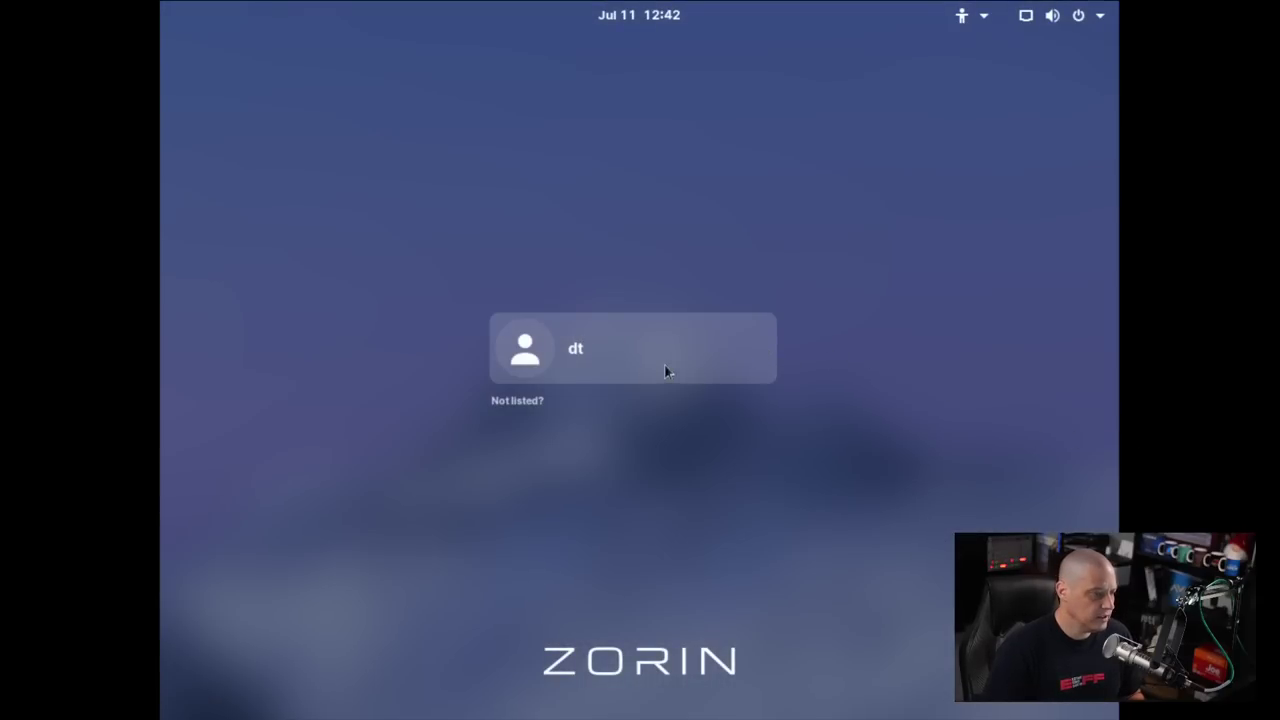
click(666, 370)
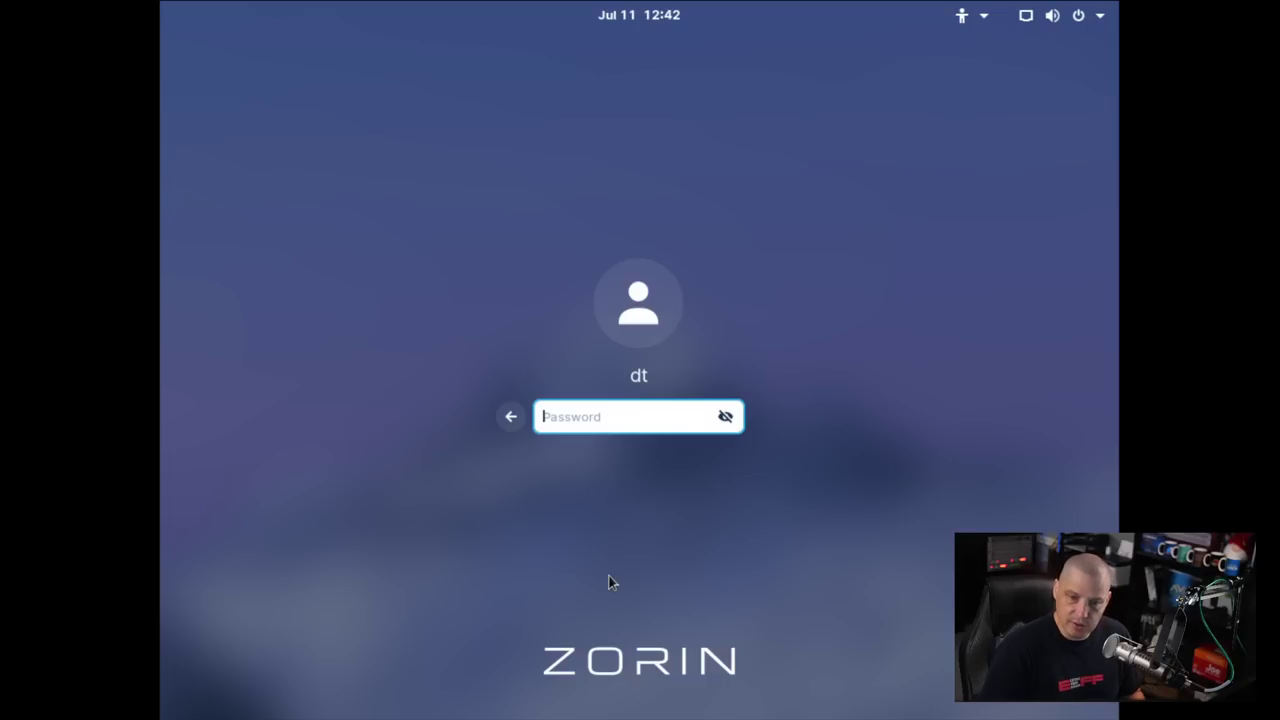
text(••)
key(Return)
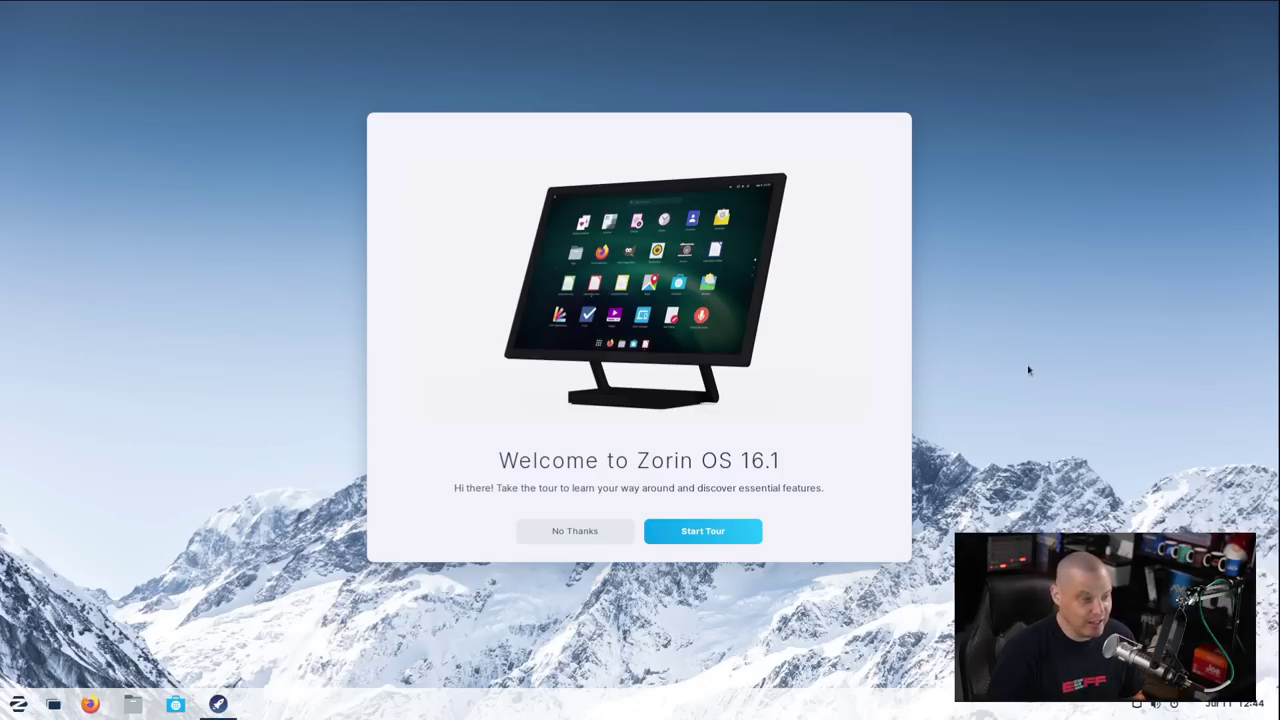
Start the welcome tour, advance through all its pages to the last, and close it
click(693, 538)
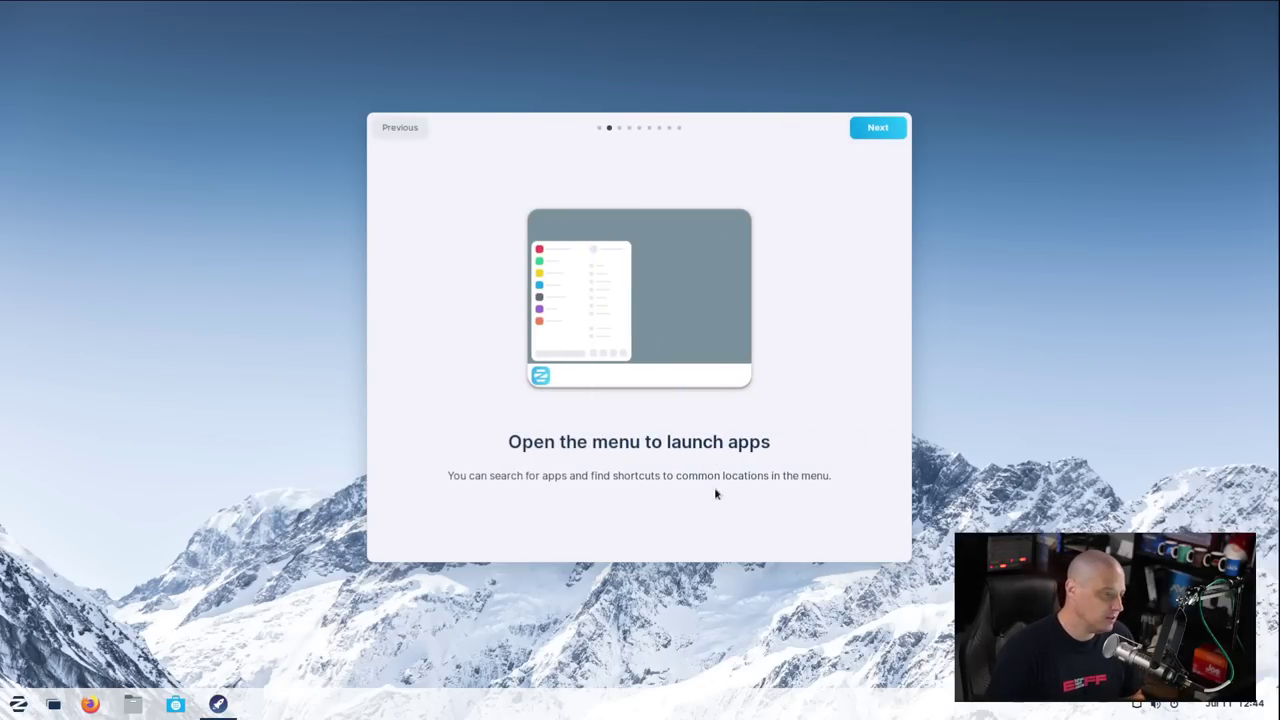
click(870, 129)
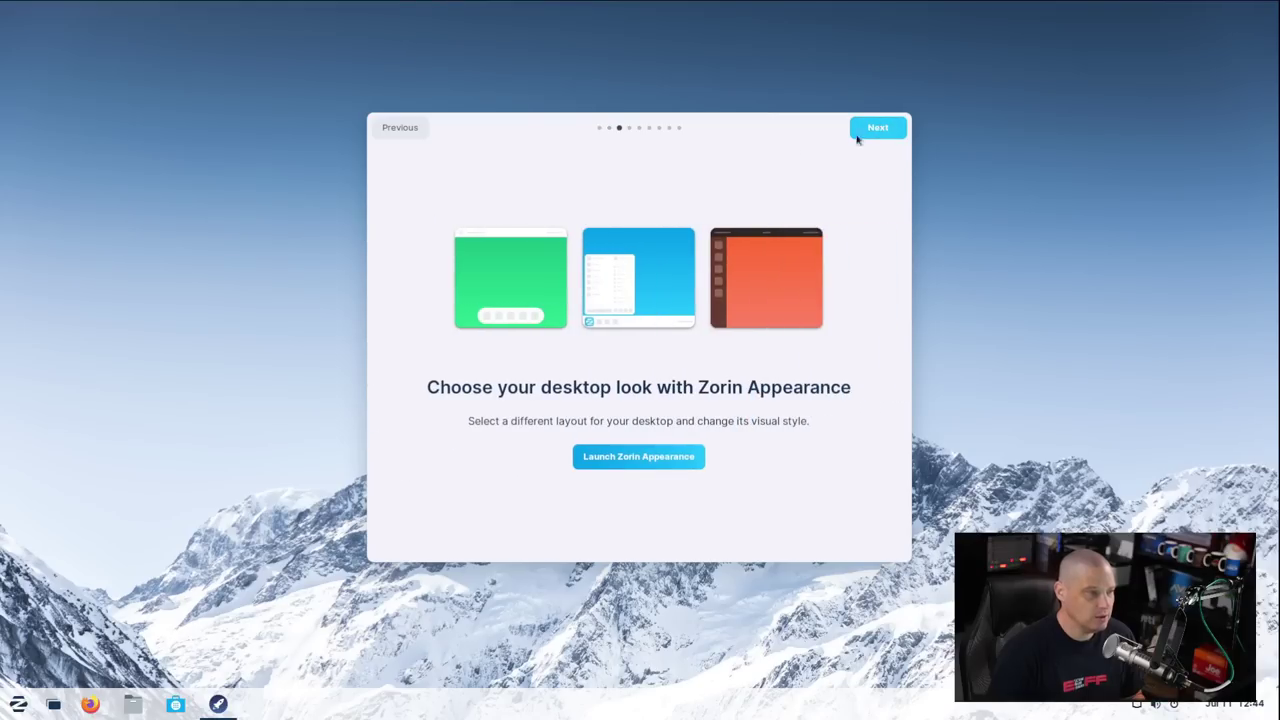
click(878, 128)
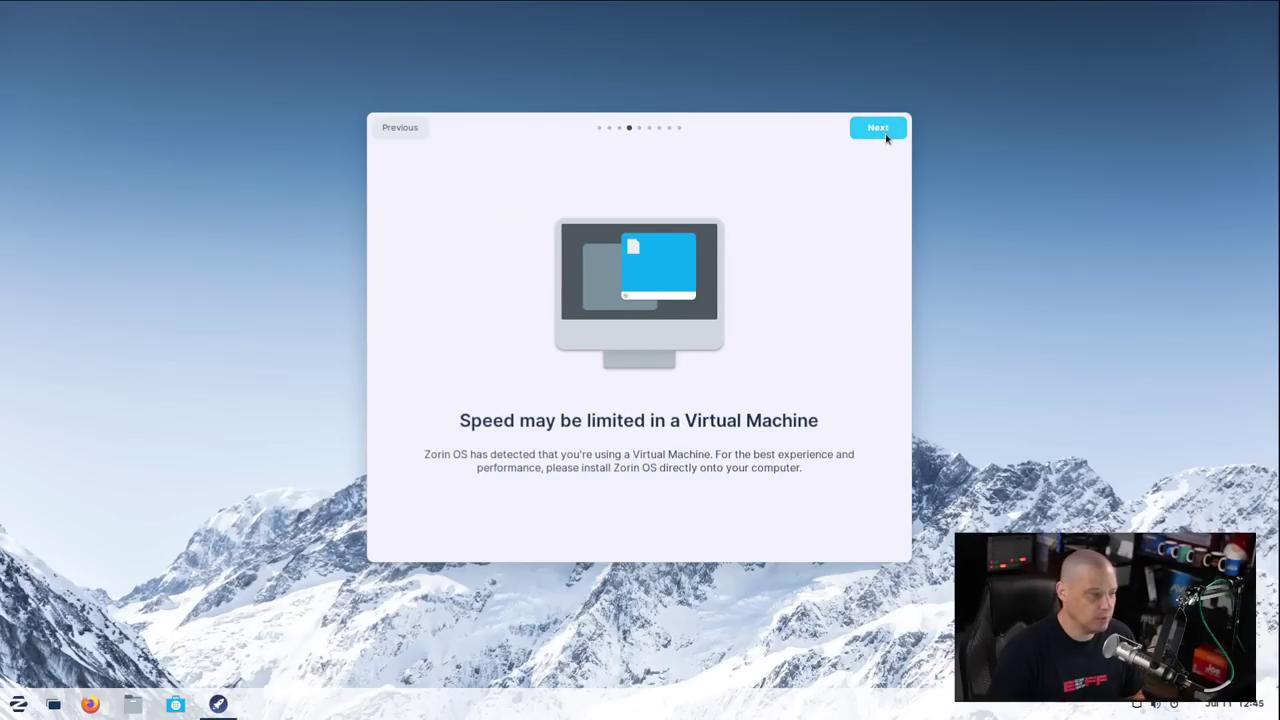
click(878, 128)
click(878, 128)
click(878, 128)
click(878, 128)
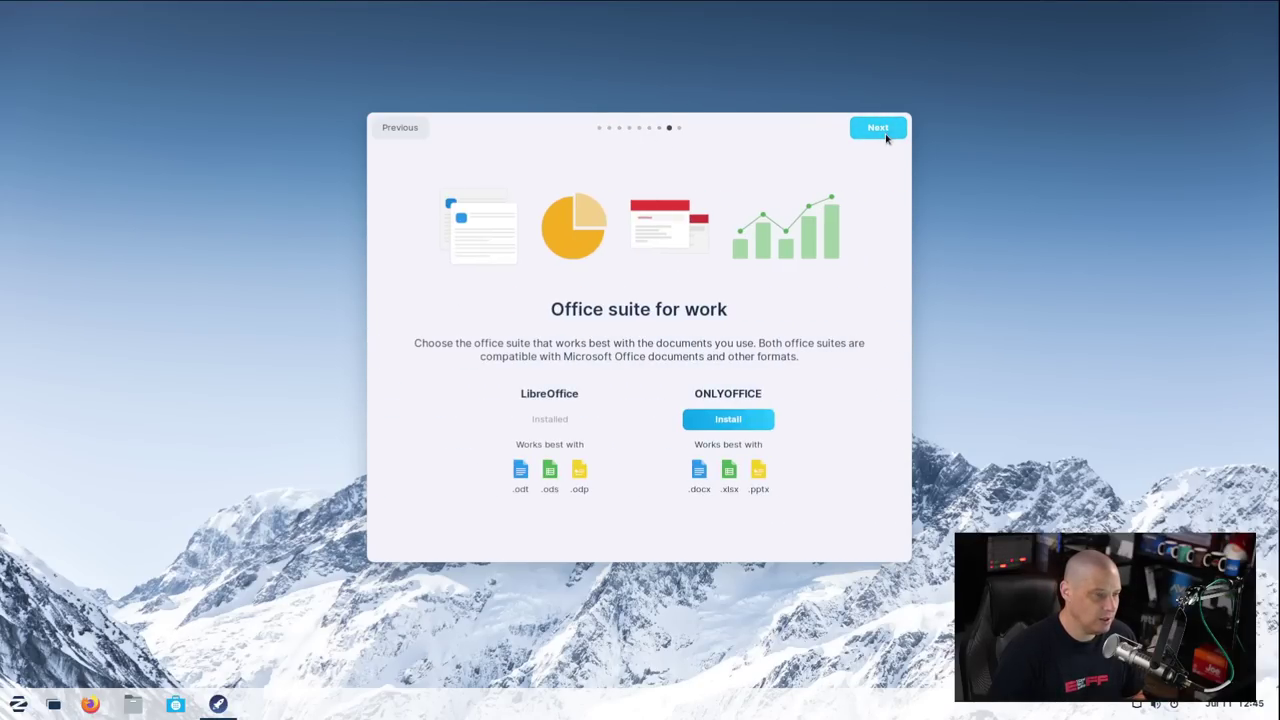
click(880, 130)
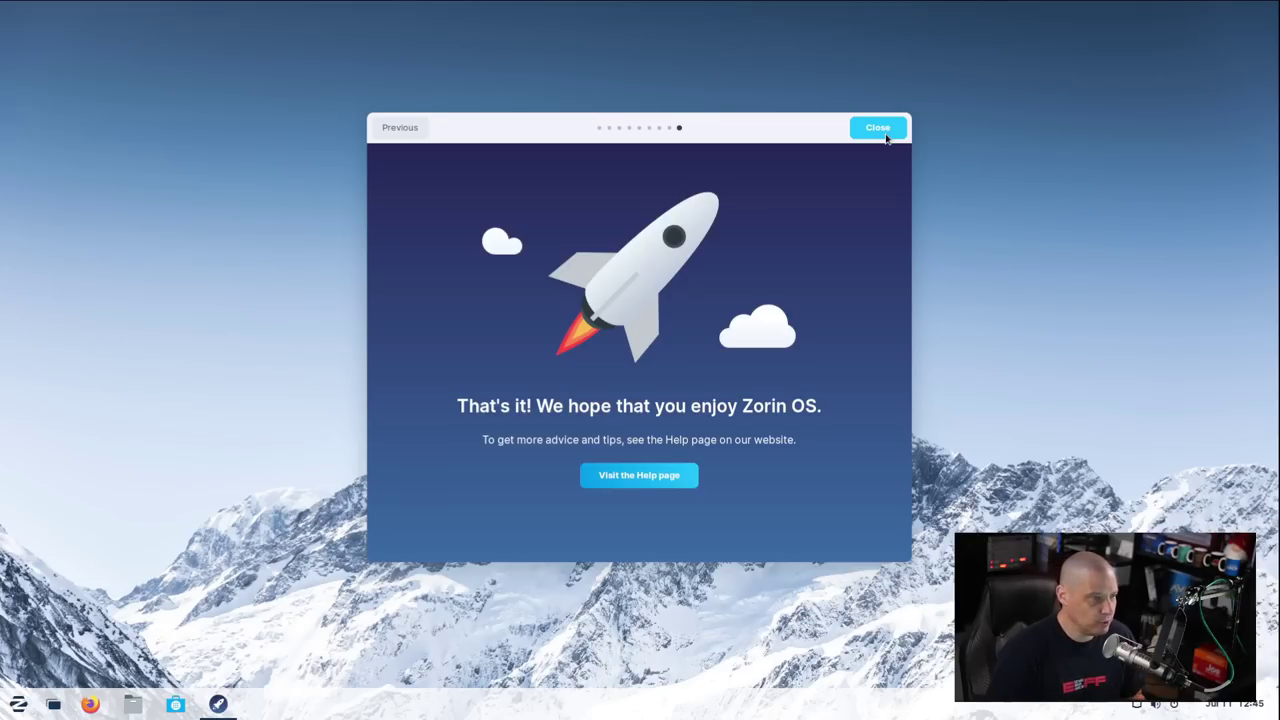
click(878, 128)
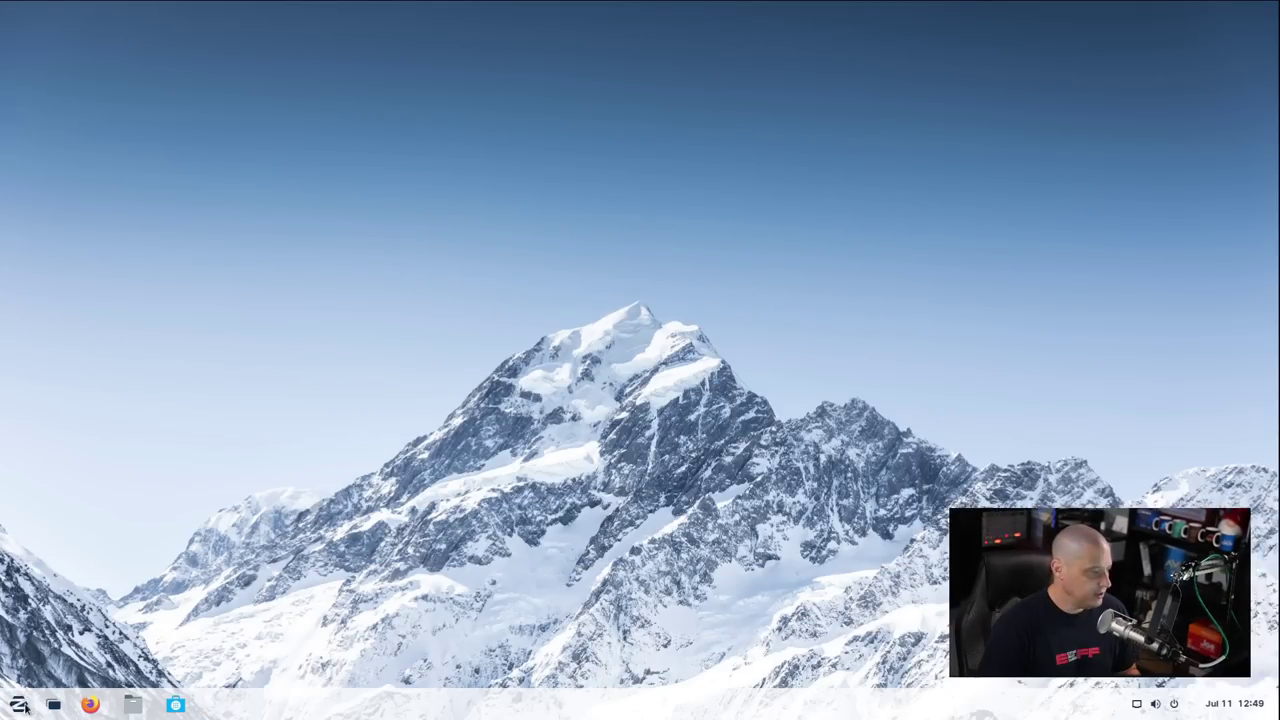
click(20, 704)
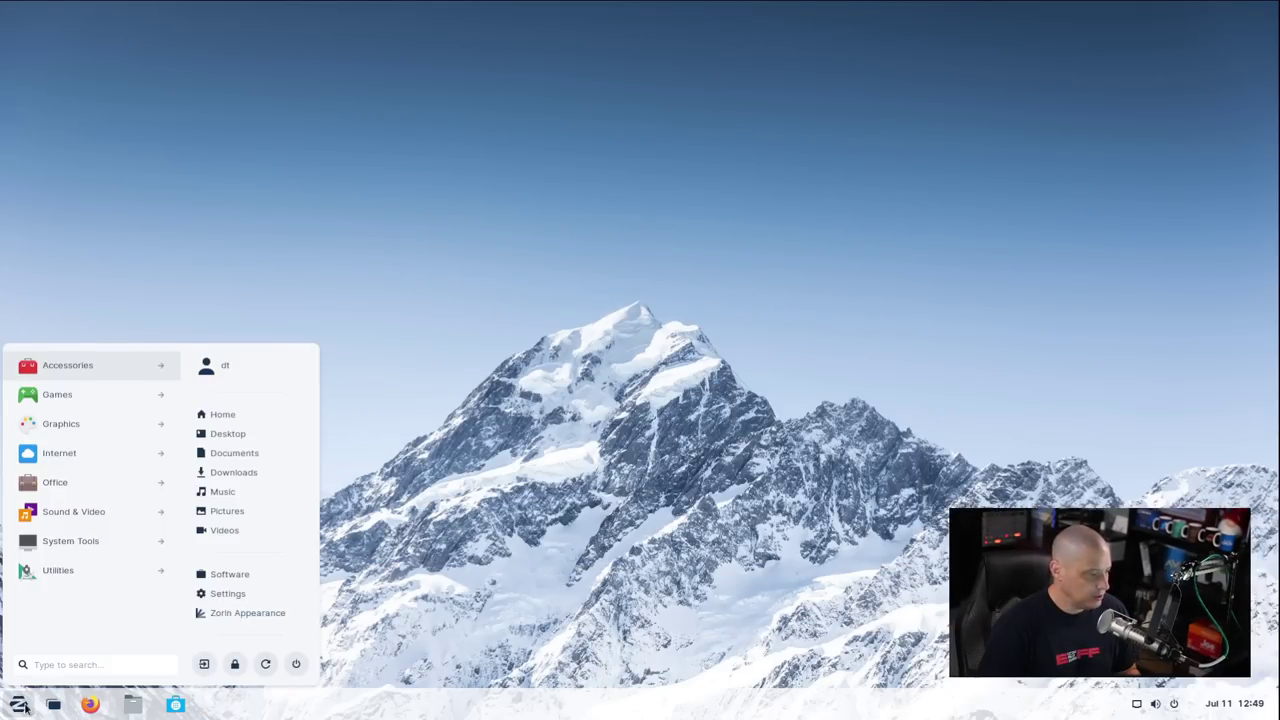
click(85, 376)
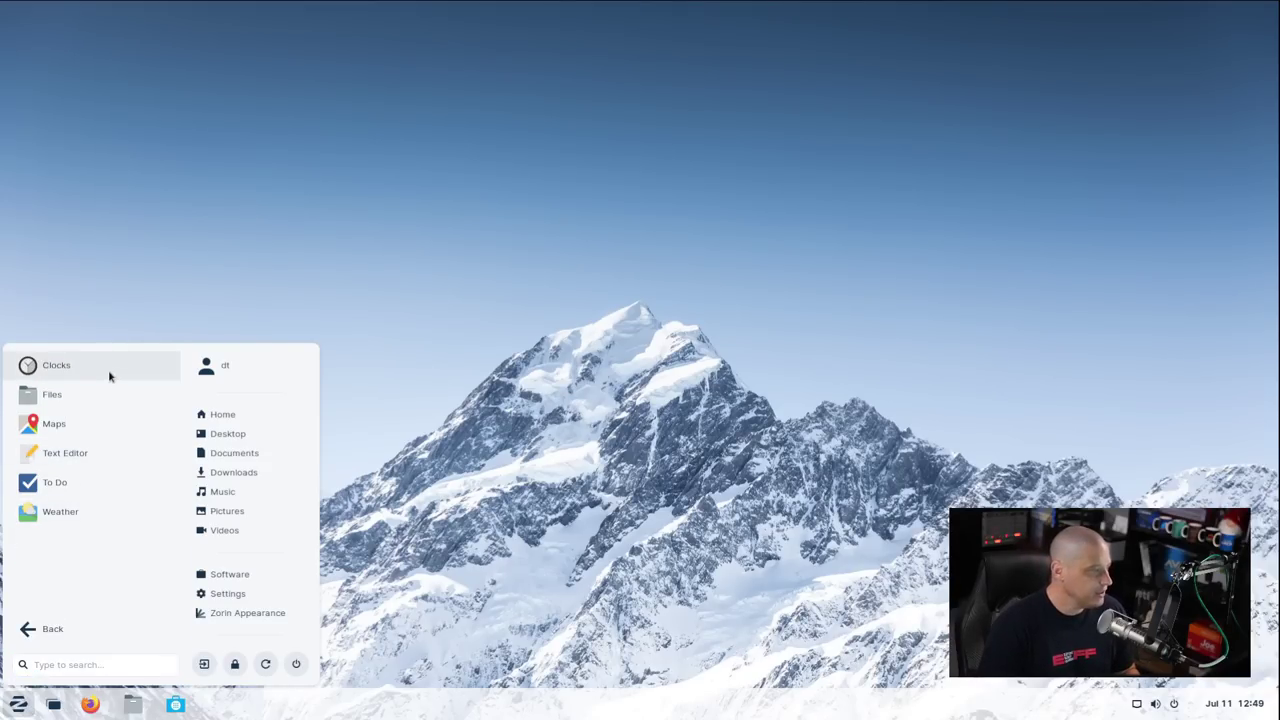
click(146, 430)
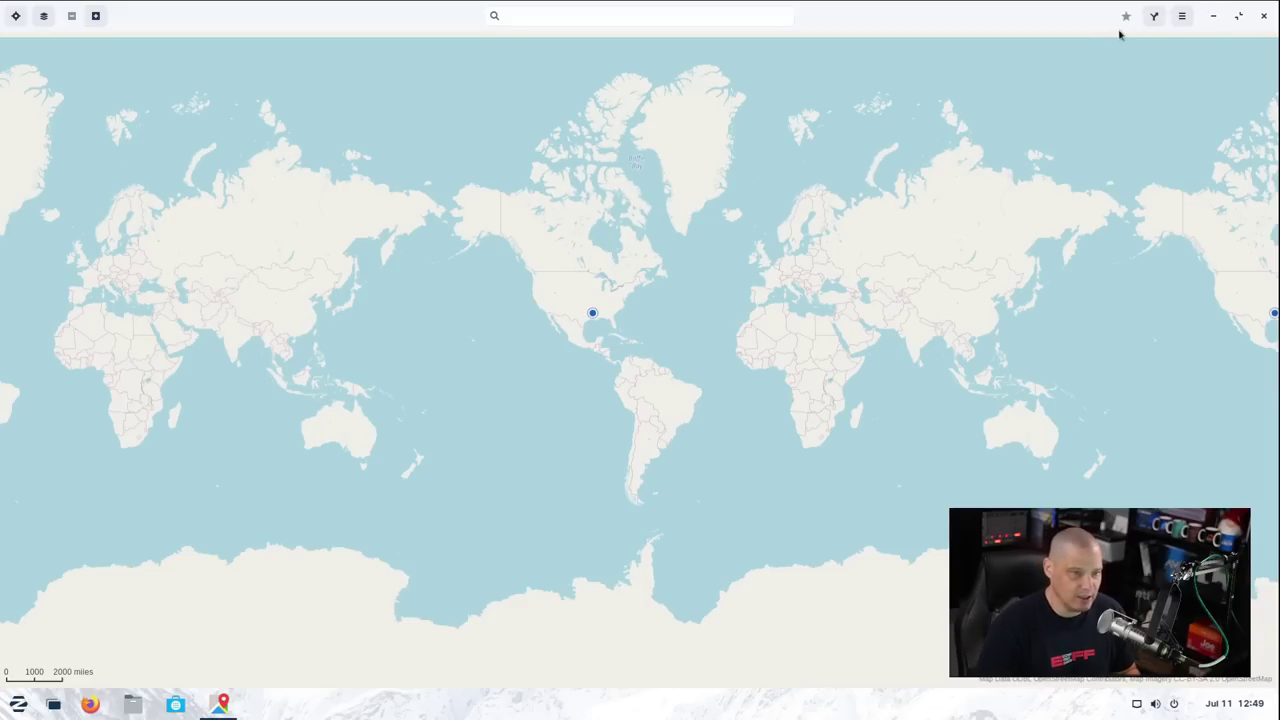
click(1182, 17)
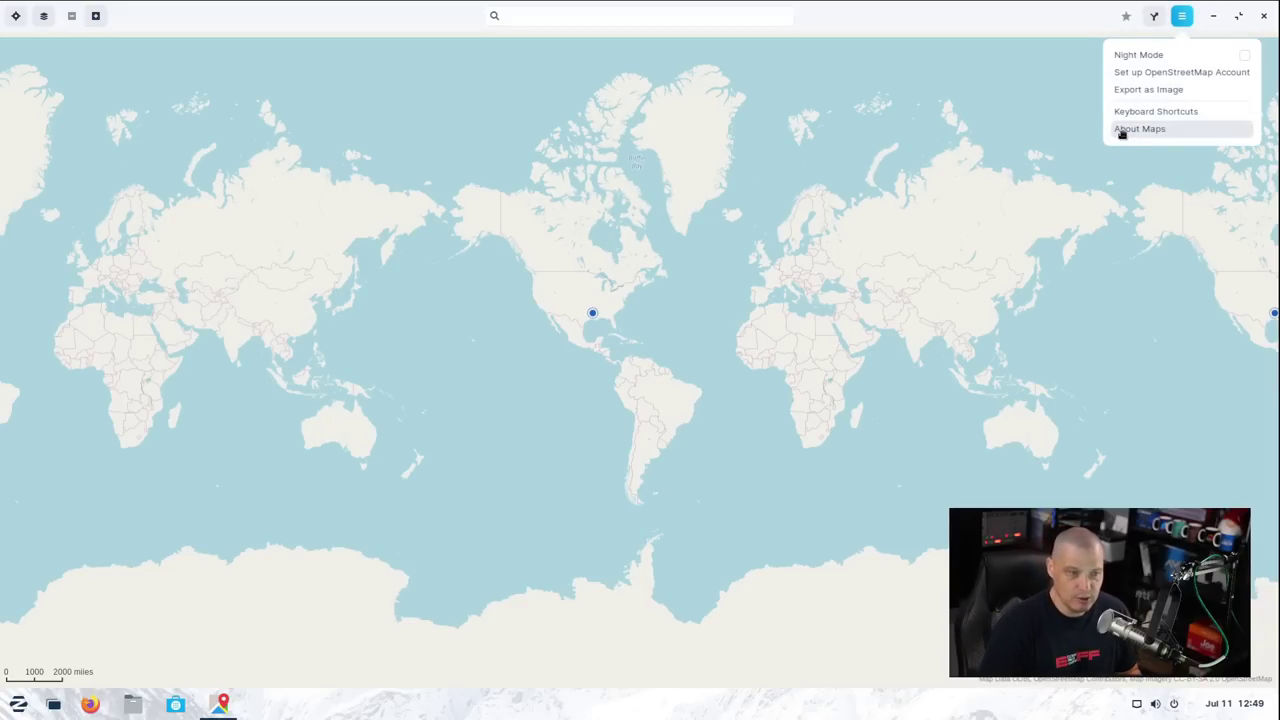
click(1122, 130)
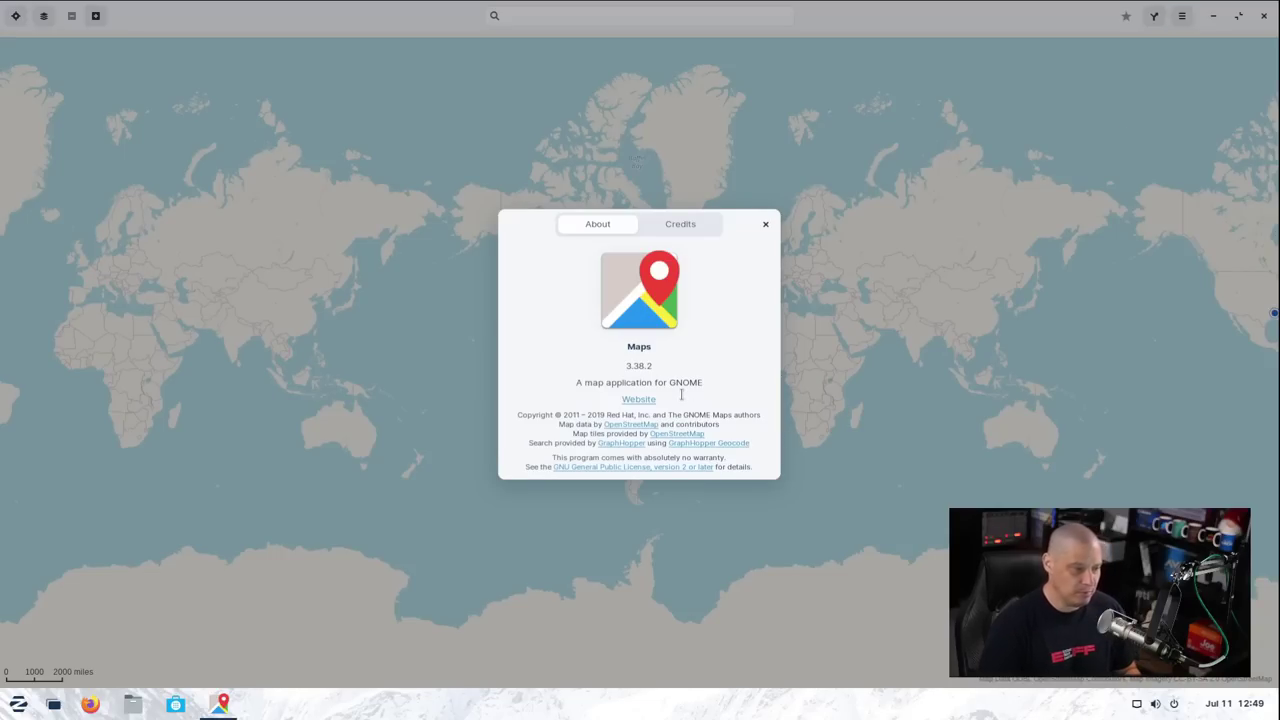
click(765, 225)
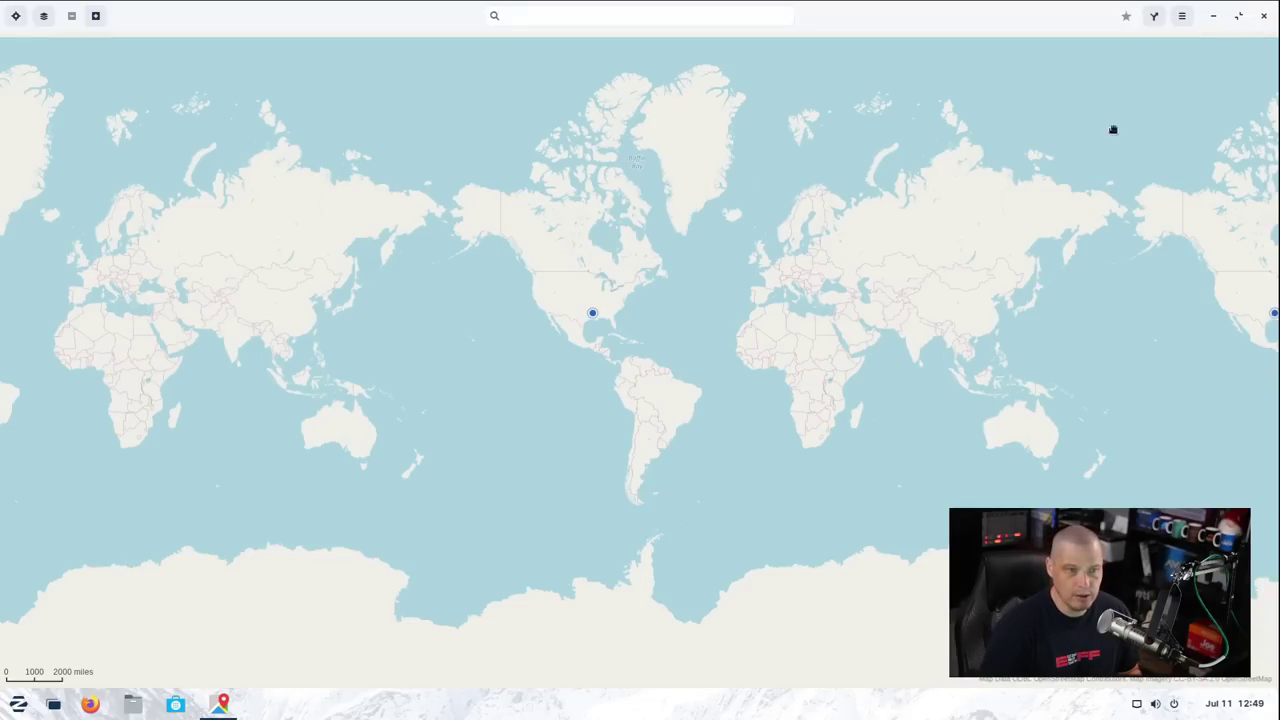
click(1264, 16)
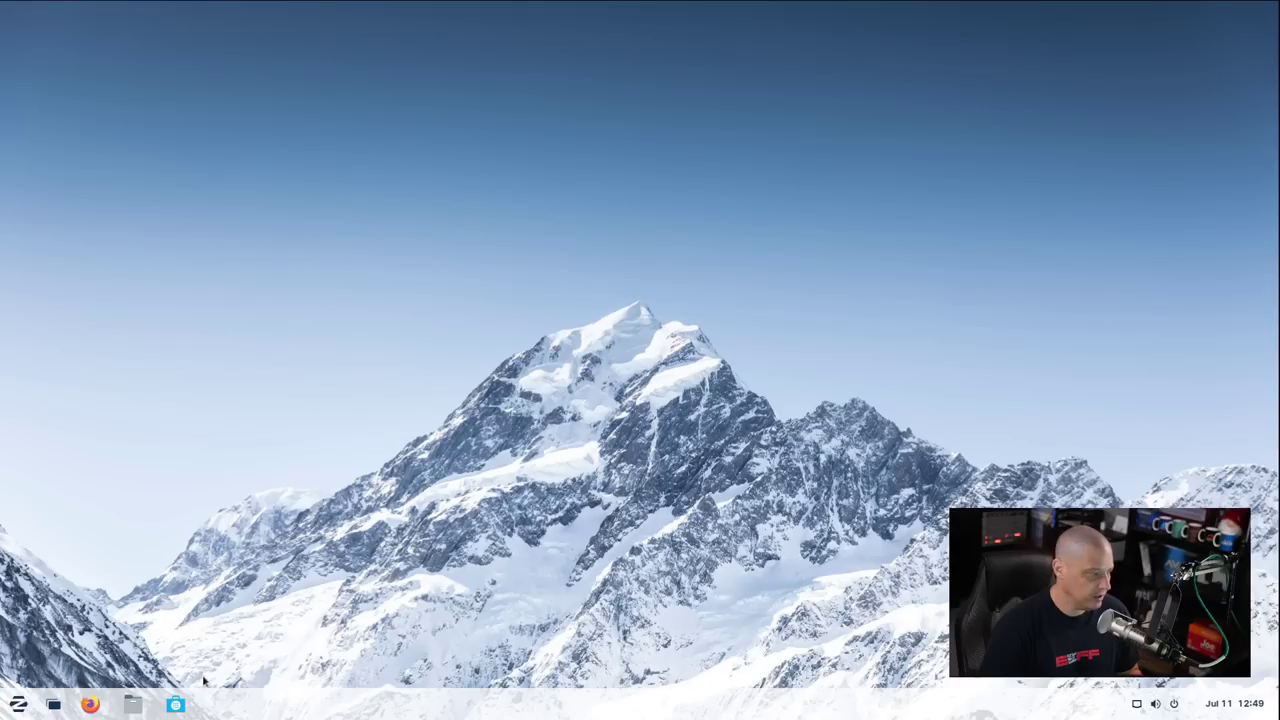
click(24, 705)
click(106, 366)
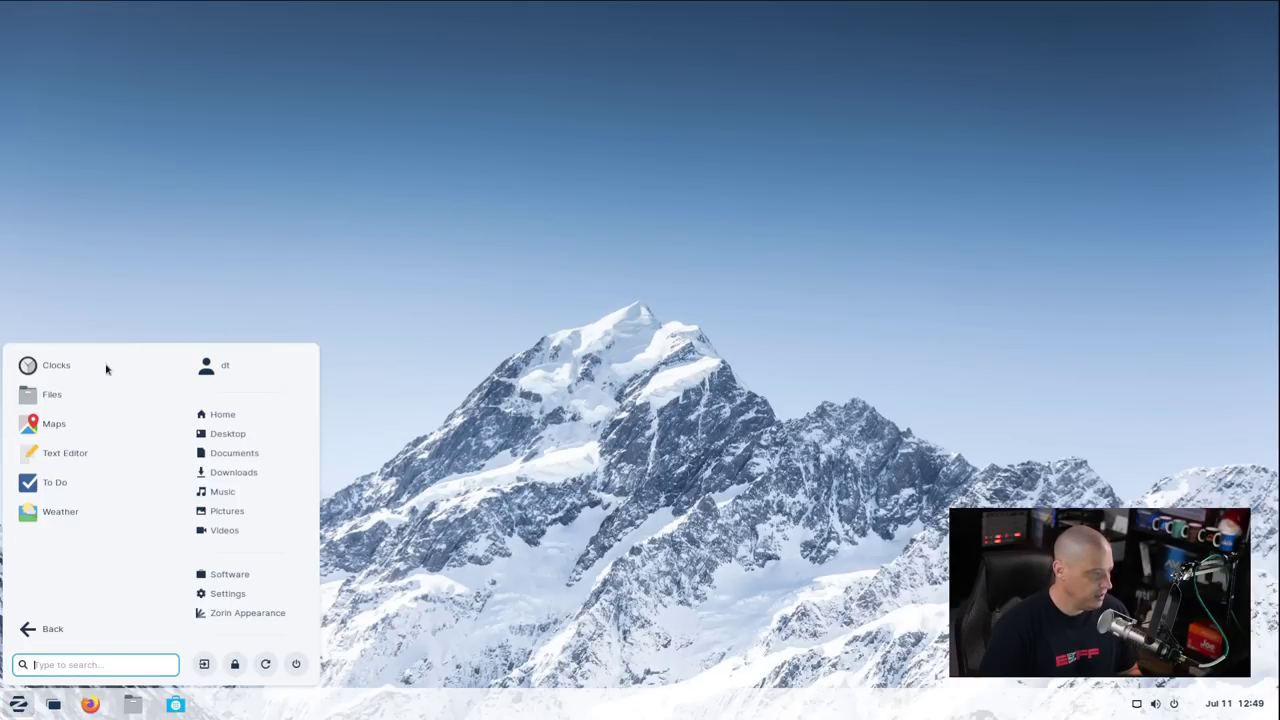
click(101, 463)
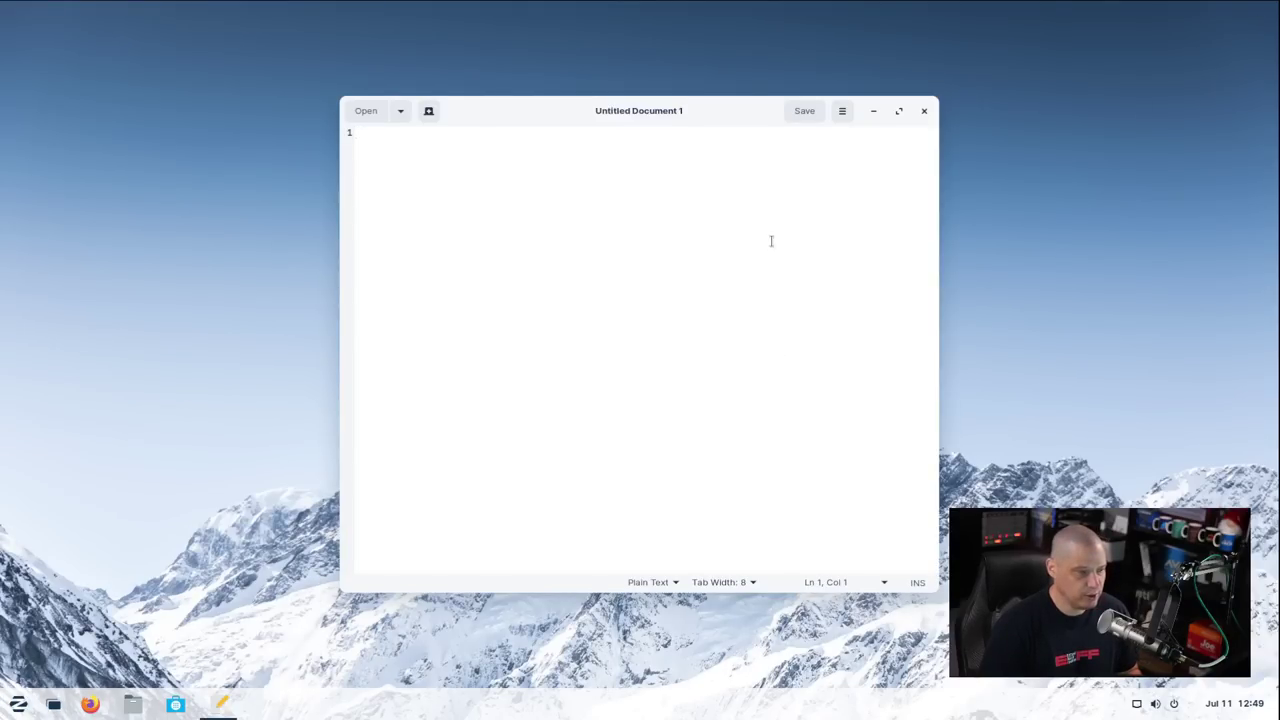
click(842, 111)
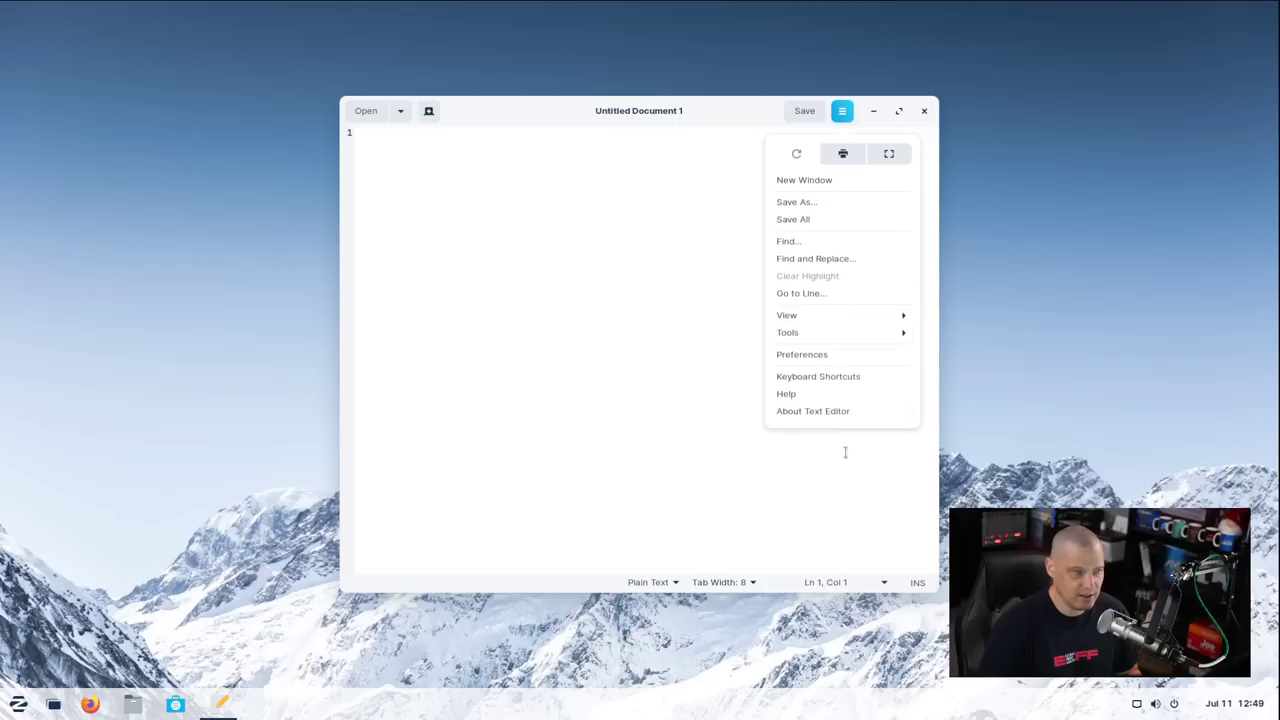
click(843, 415)
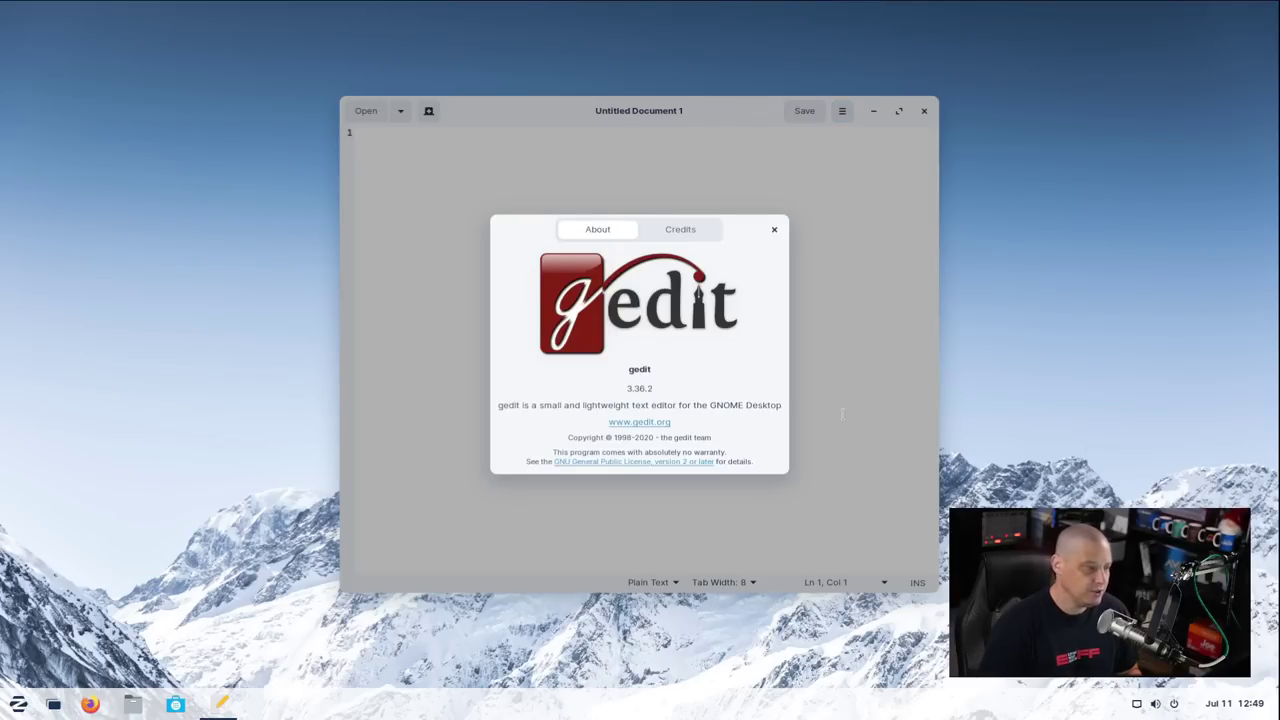
click(775, 231)
click(924, 111)
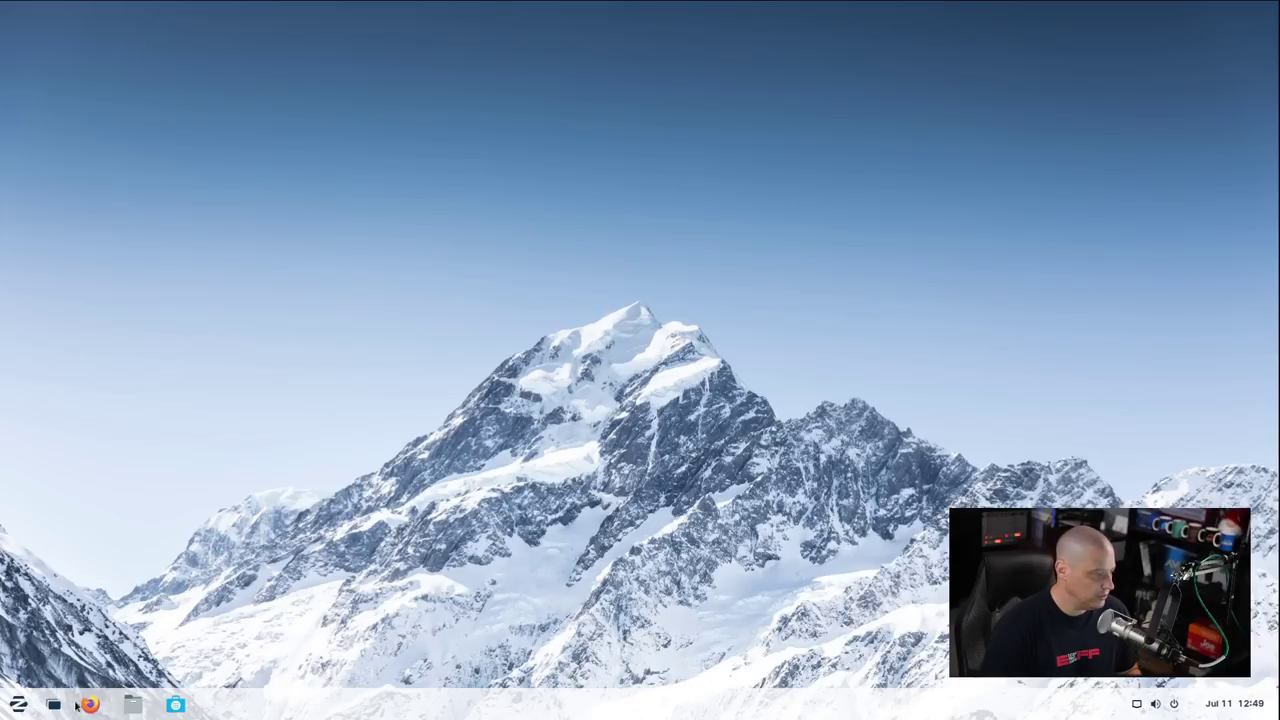
click(18, 704)
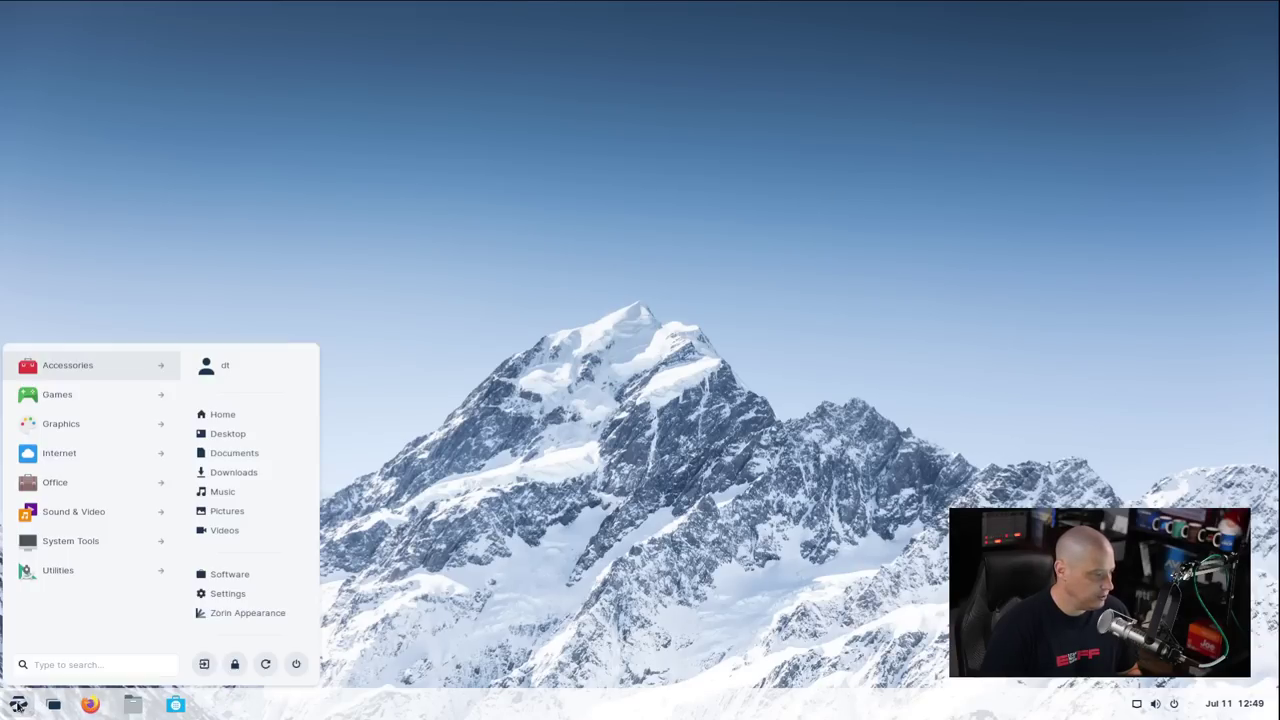
Launch AisleRiot Solitaire from the Games category of the Zorin menu
click(92, 366)
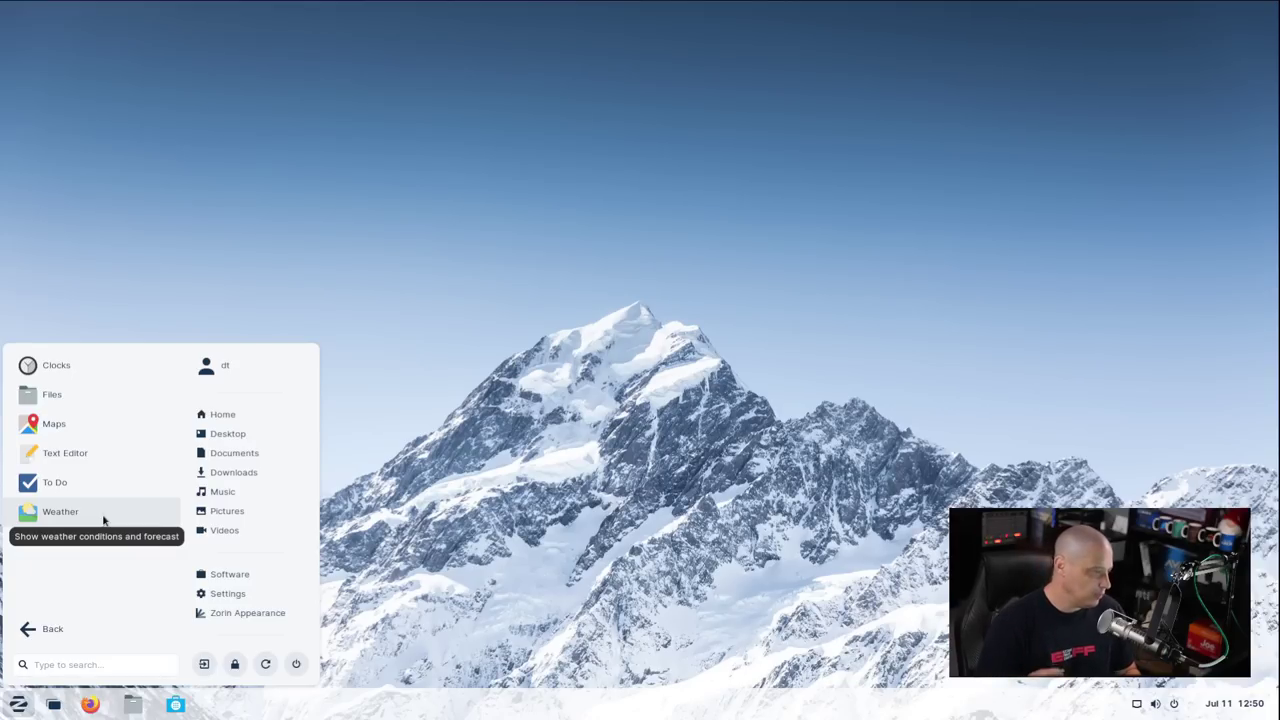
click(31, 634)
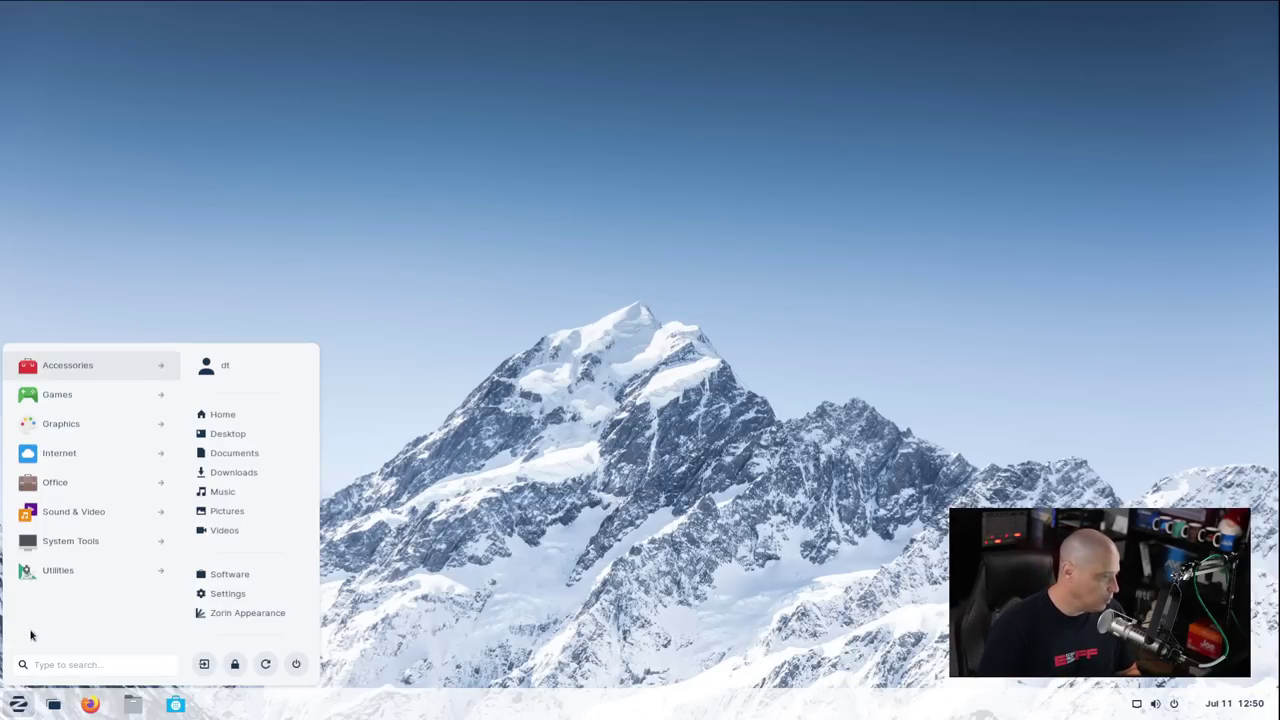
click(92, 393)
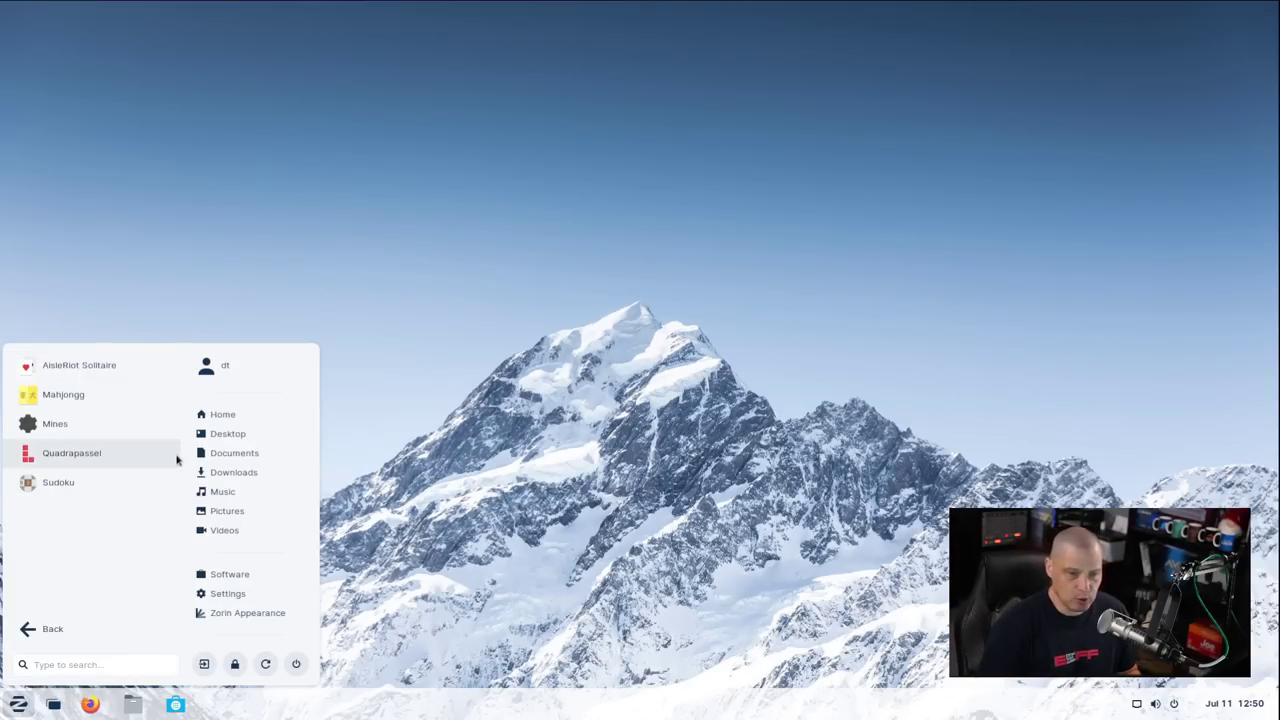
click(87, 371)
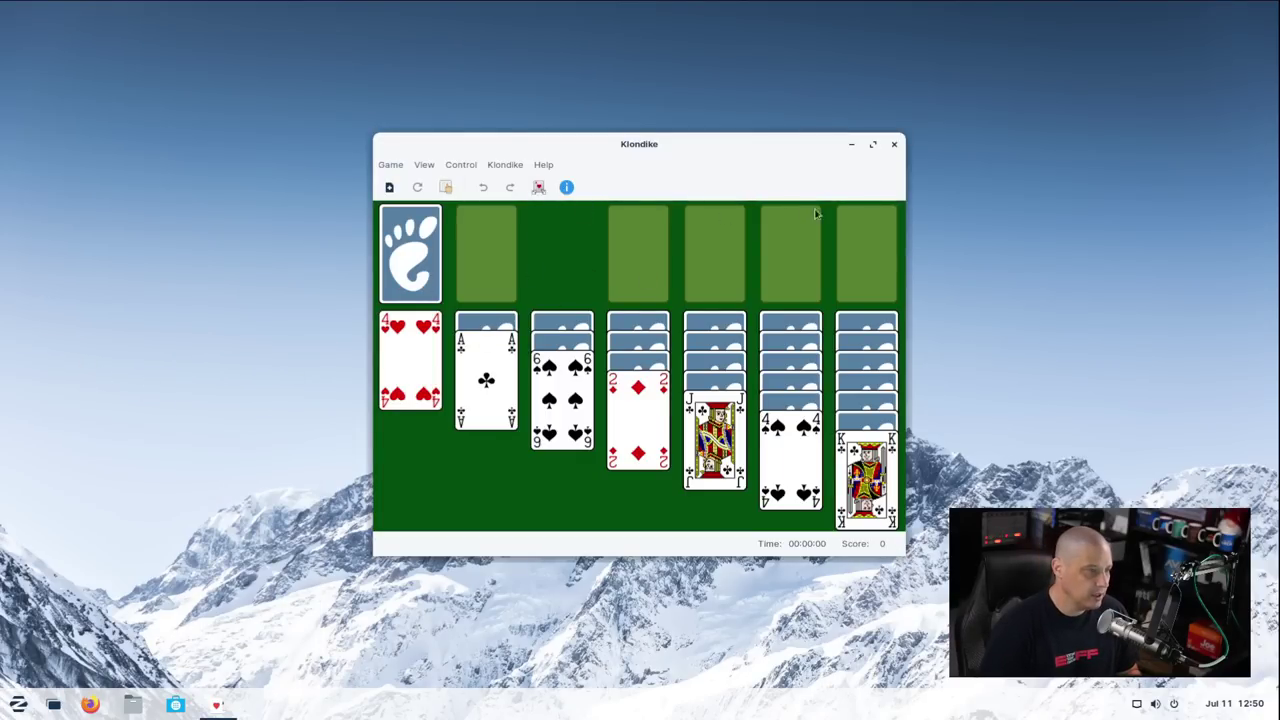
Check that the About dialog shows version 3.22.9, then close the Klondike game
click(540, 166)
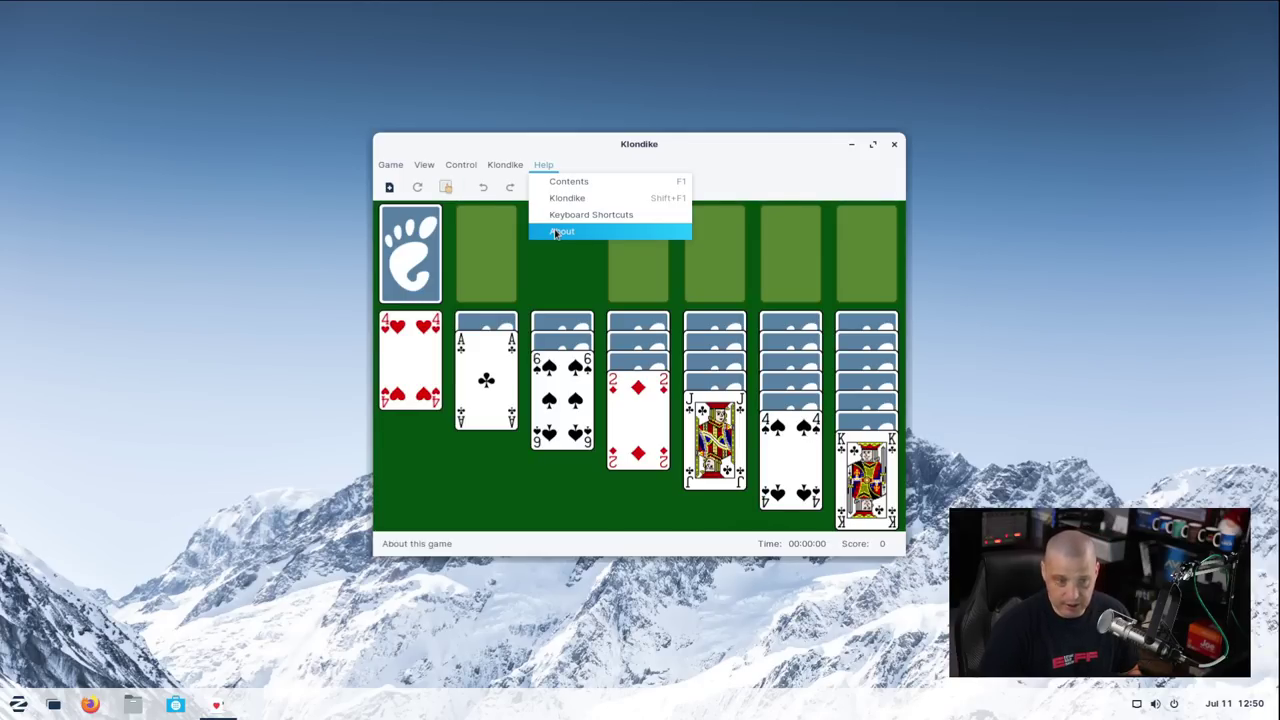
click(556, 232)
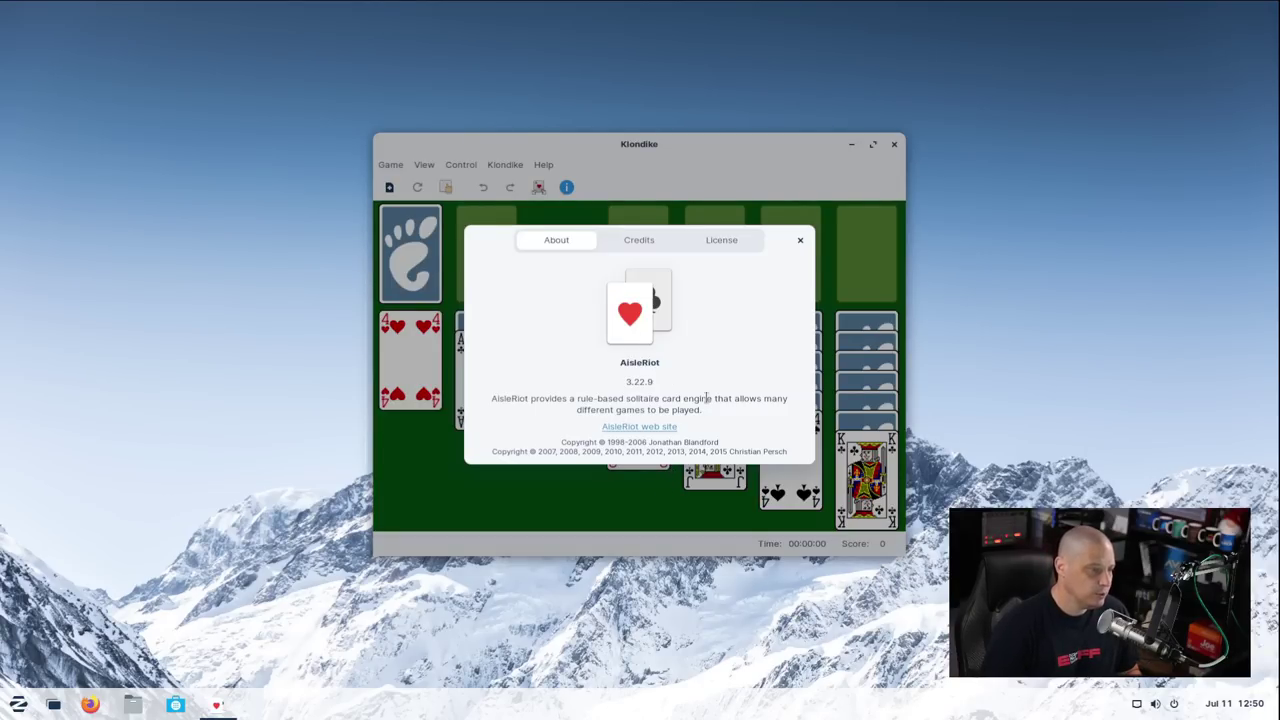
click(800, 240)
click(894, 144)
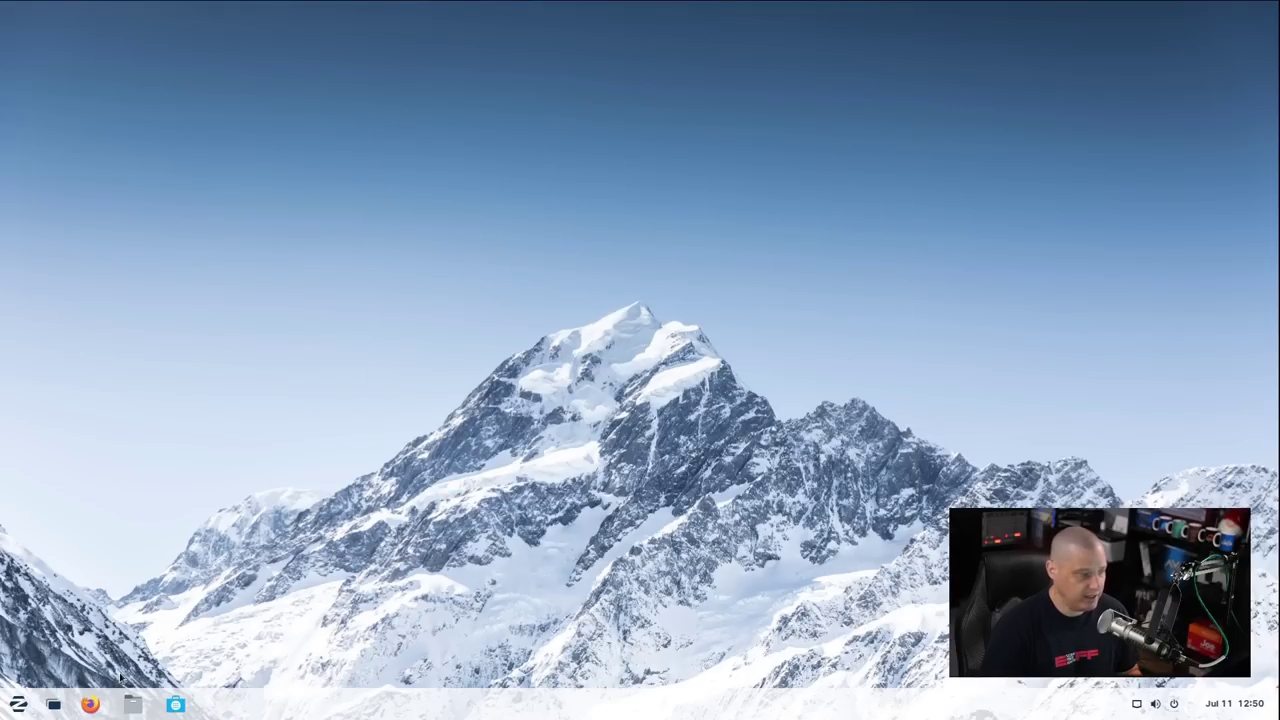
Launch GIMP from the Graphics category of the Zorin menu
click(18, 704)
click(102, 396)
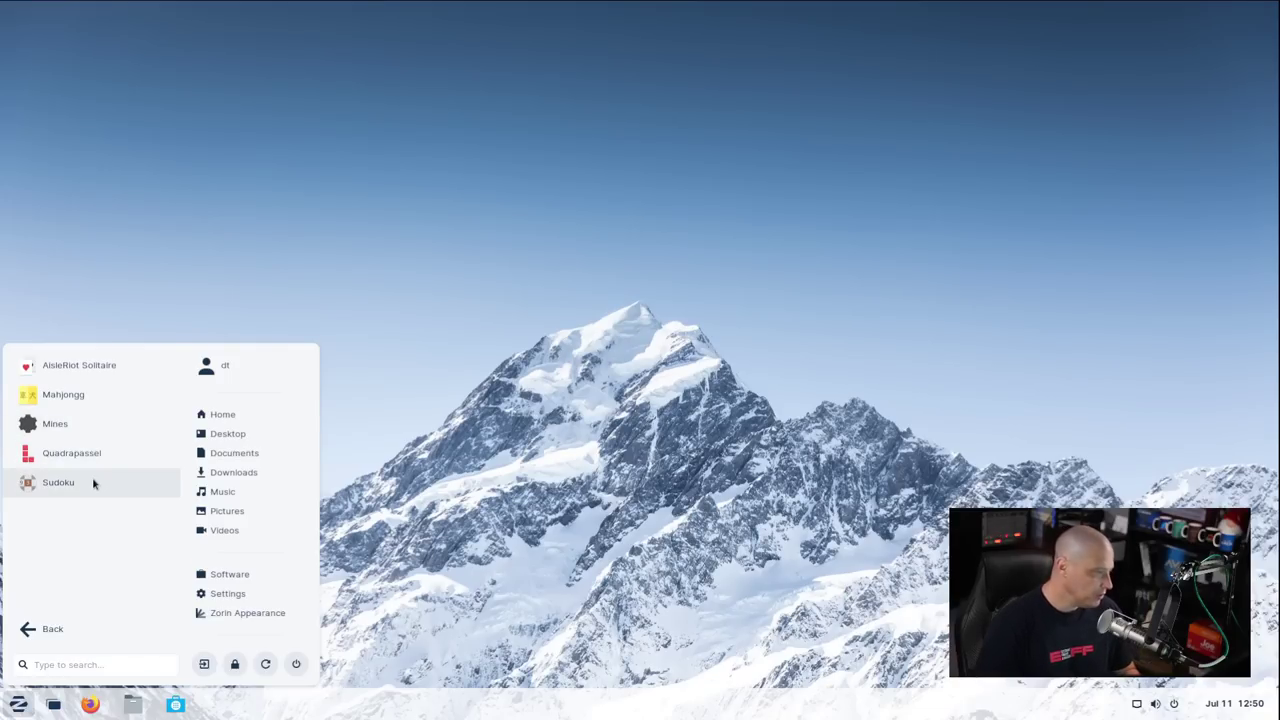
click(45, 628)
click(80, 423)
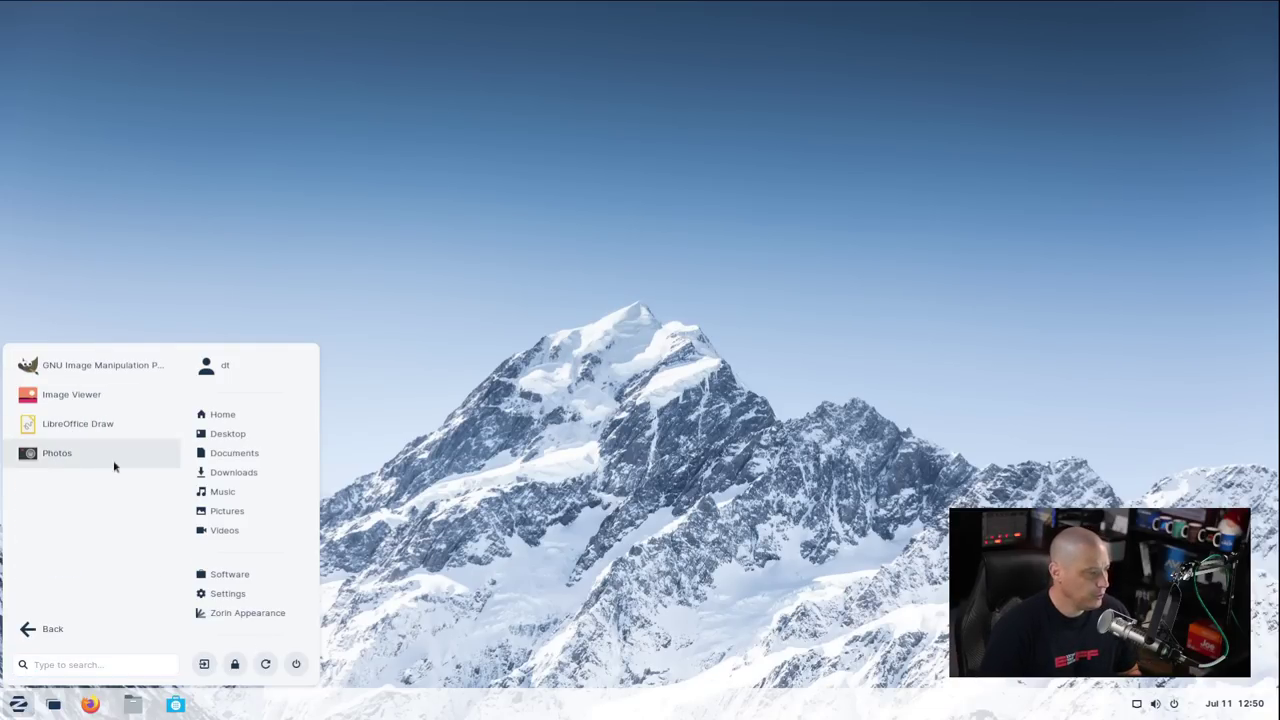
click(140, 368)
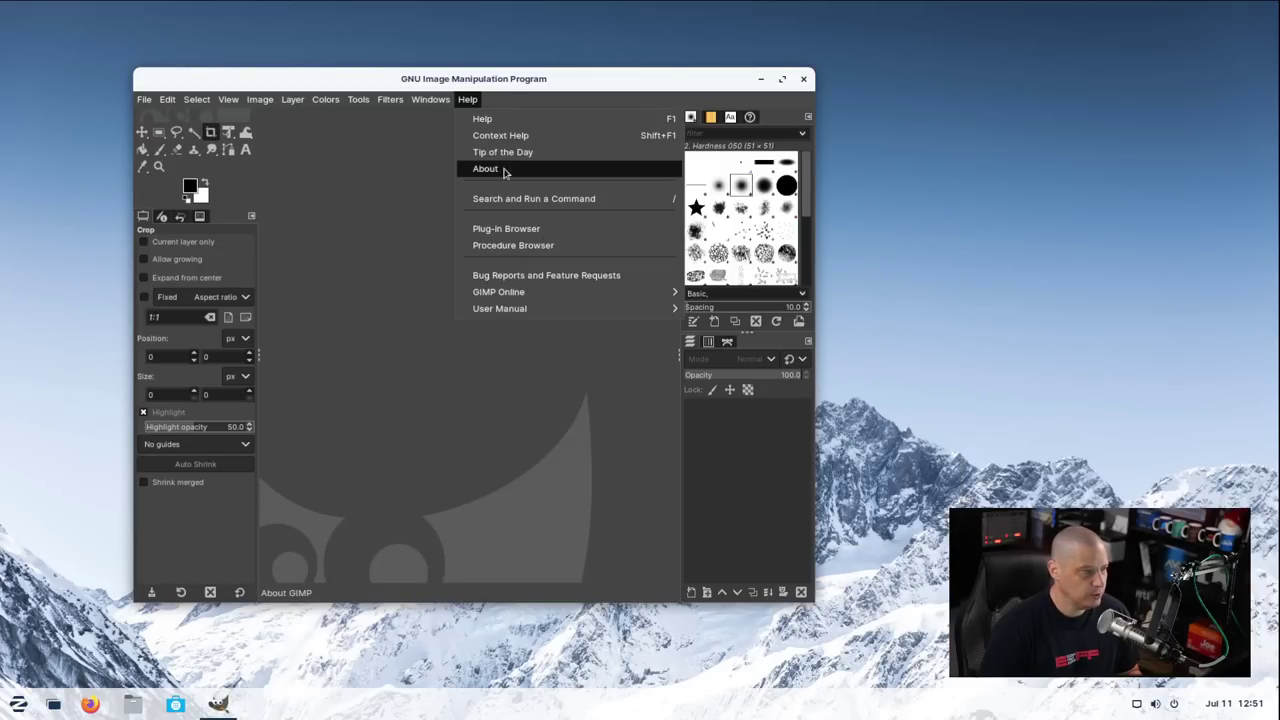
Confirm GIMP's About dialog shows version 2.10.18, then close GIMP
click(505, 170)
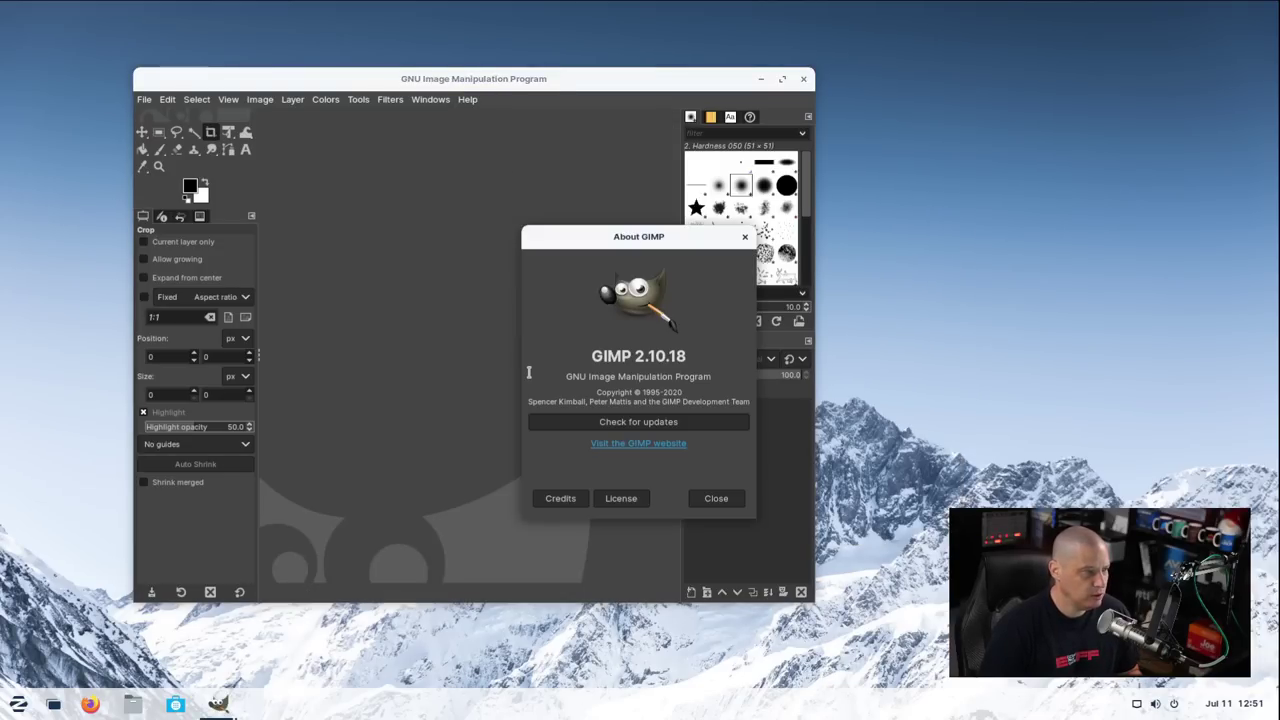
click(745, 239)
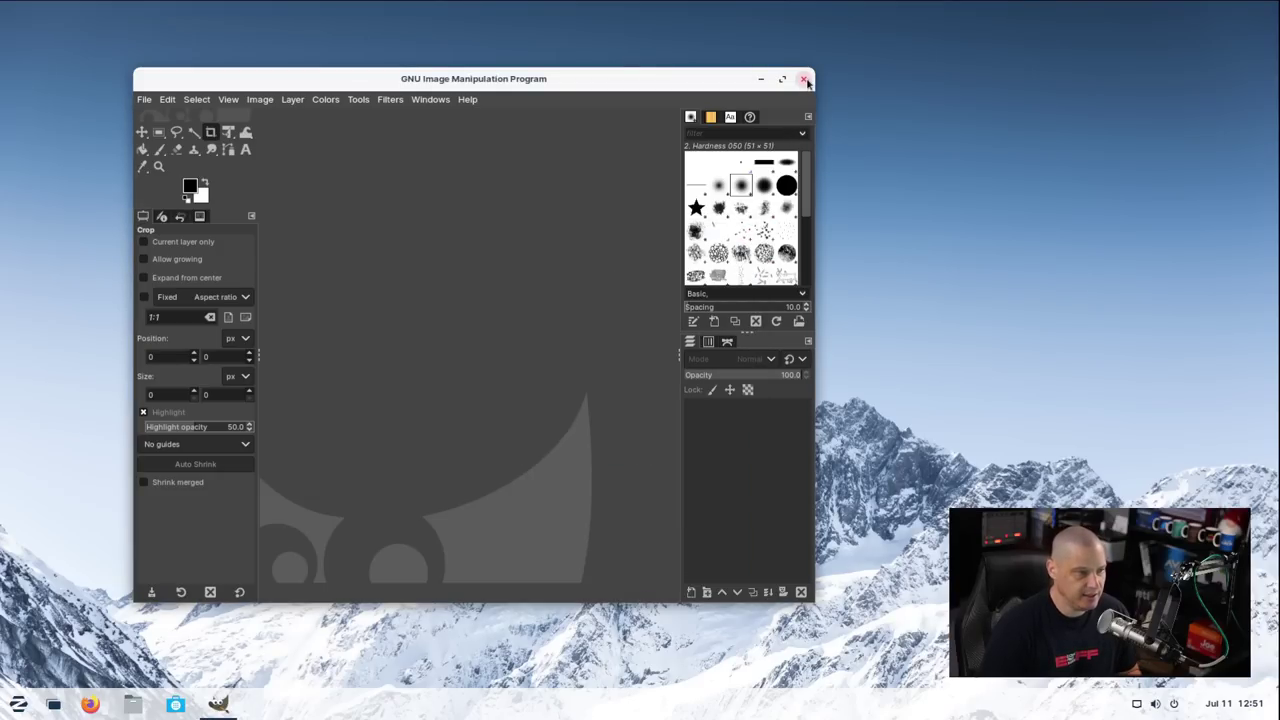
click(803, 79)
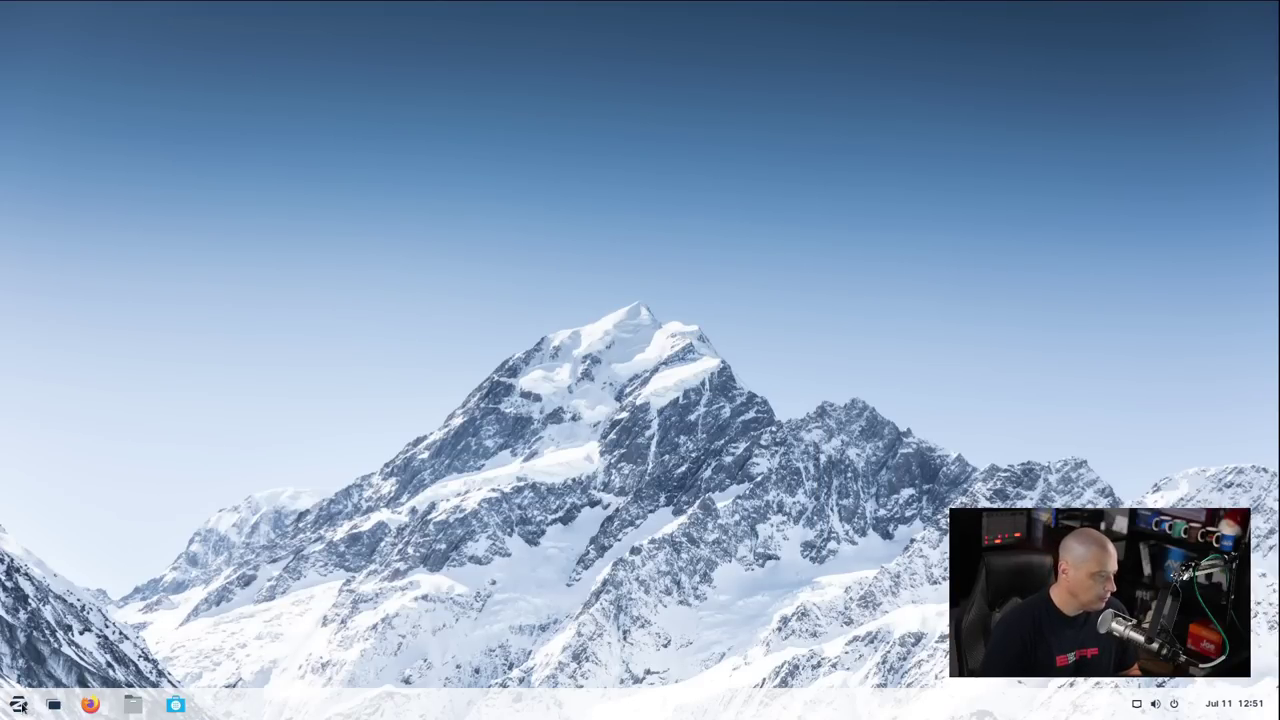
click(19, 704)
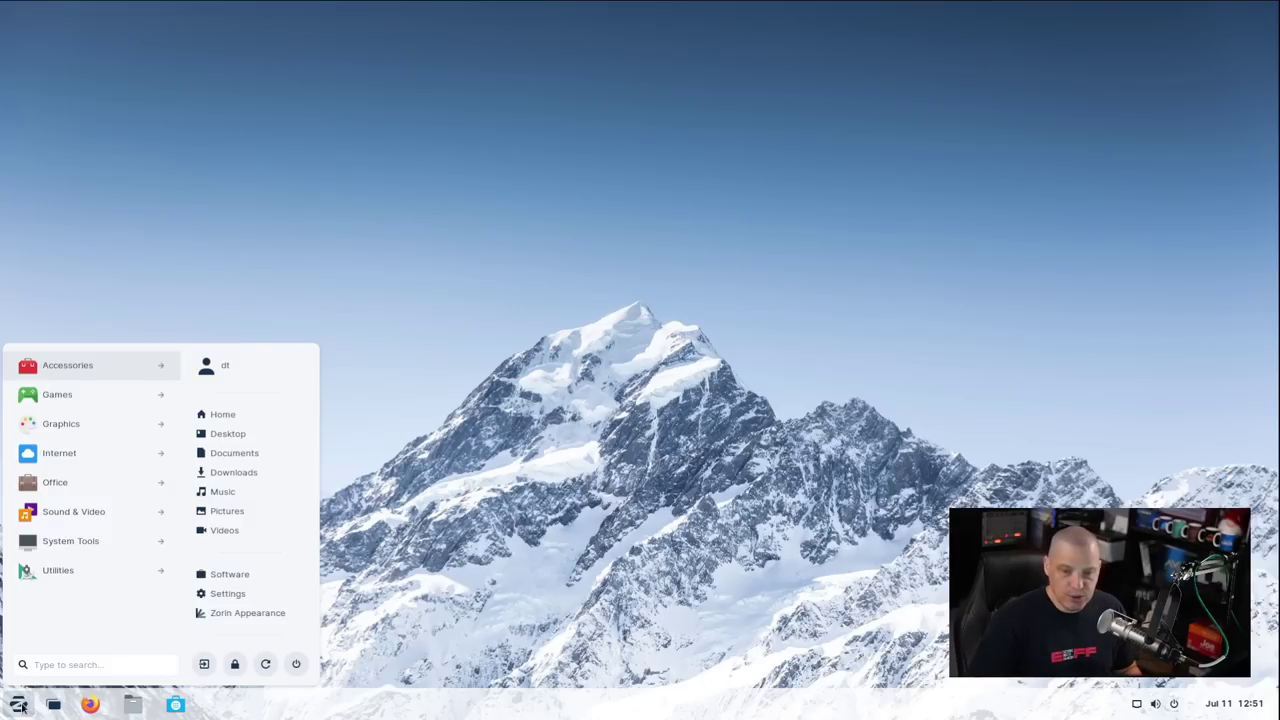
Launch Photos from Graphics, check About Photos shows version 3.34.1, and close the app
click(100, 423)
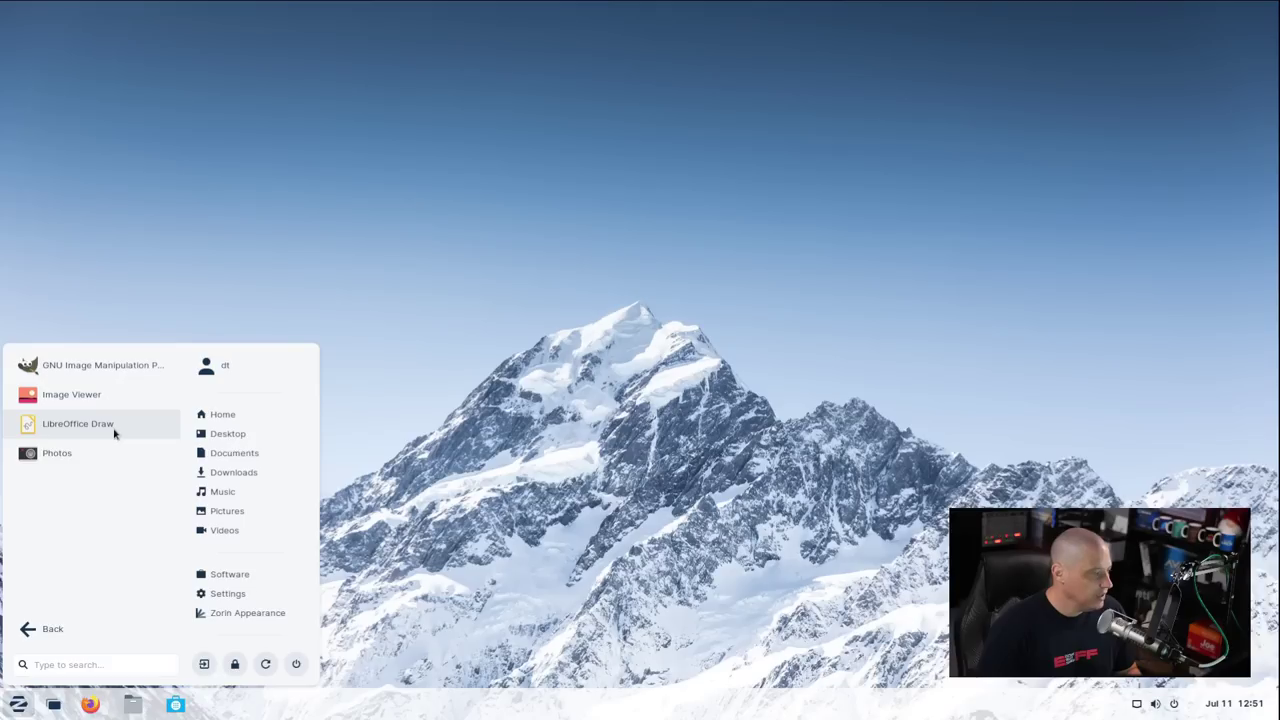
click(57, 453)
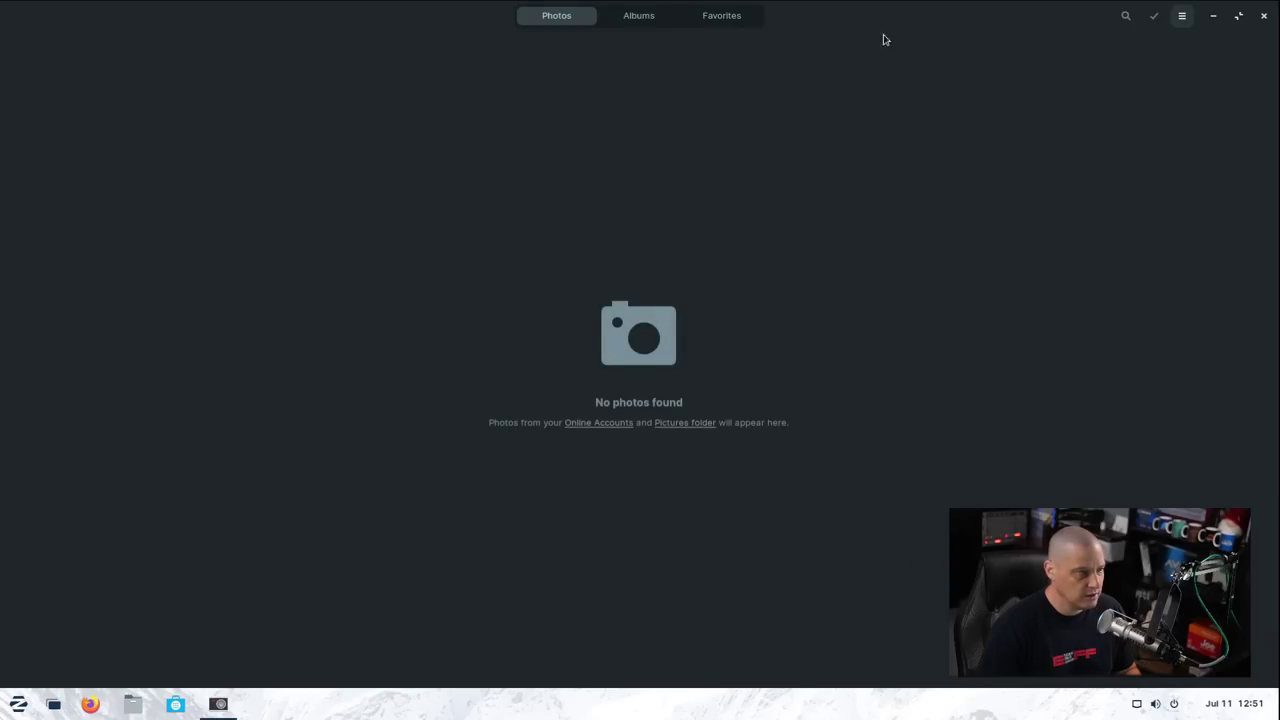
click(1186, 17)
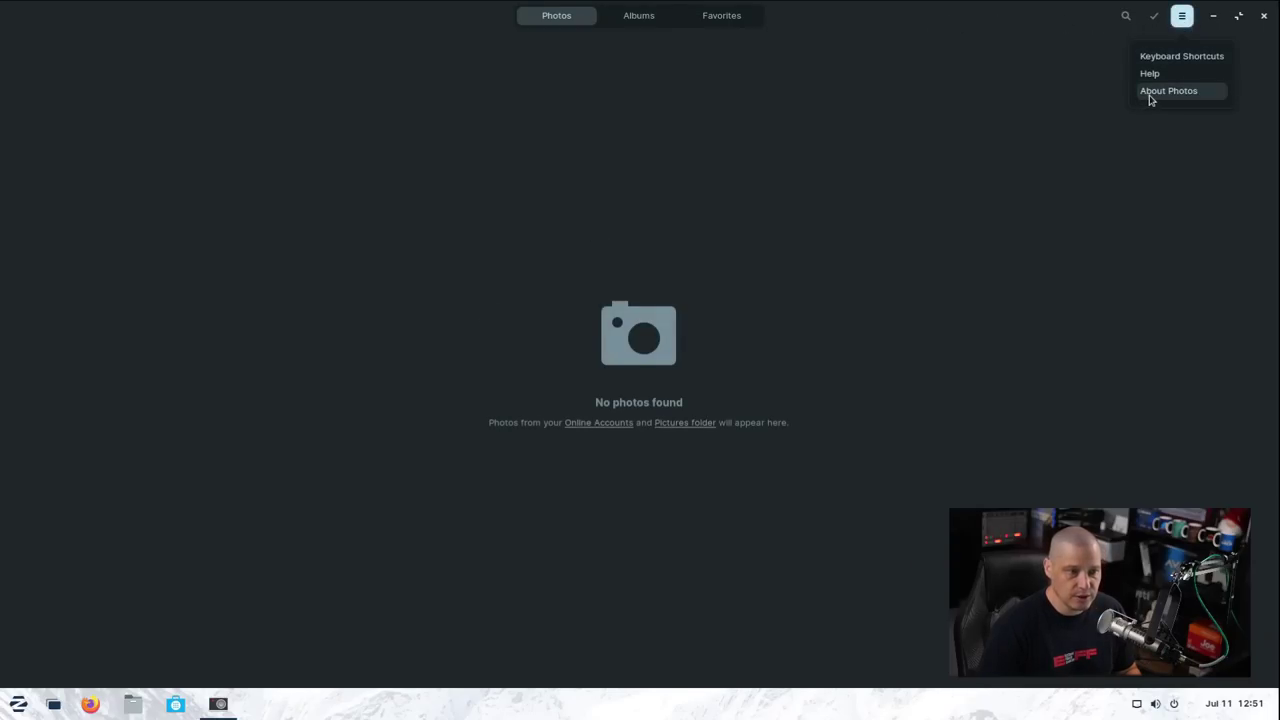
click(1150, 93)
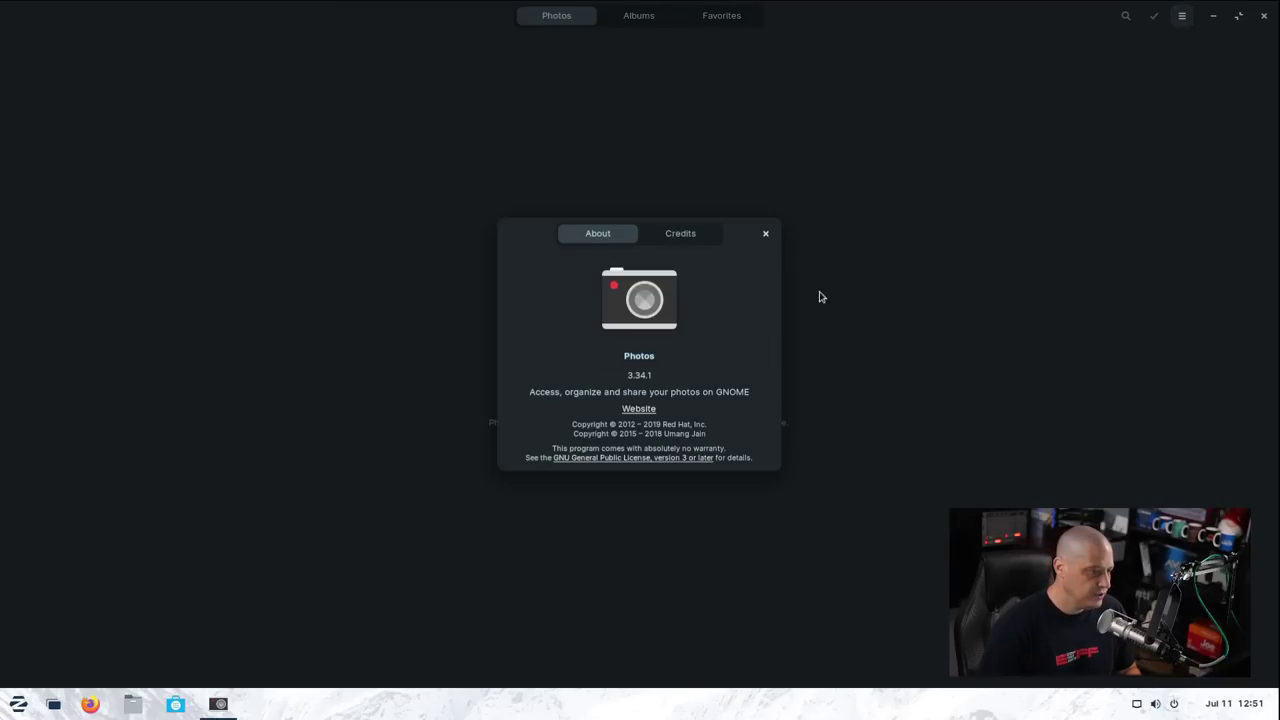
click(766, 233)
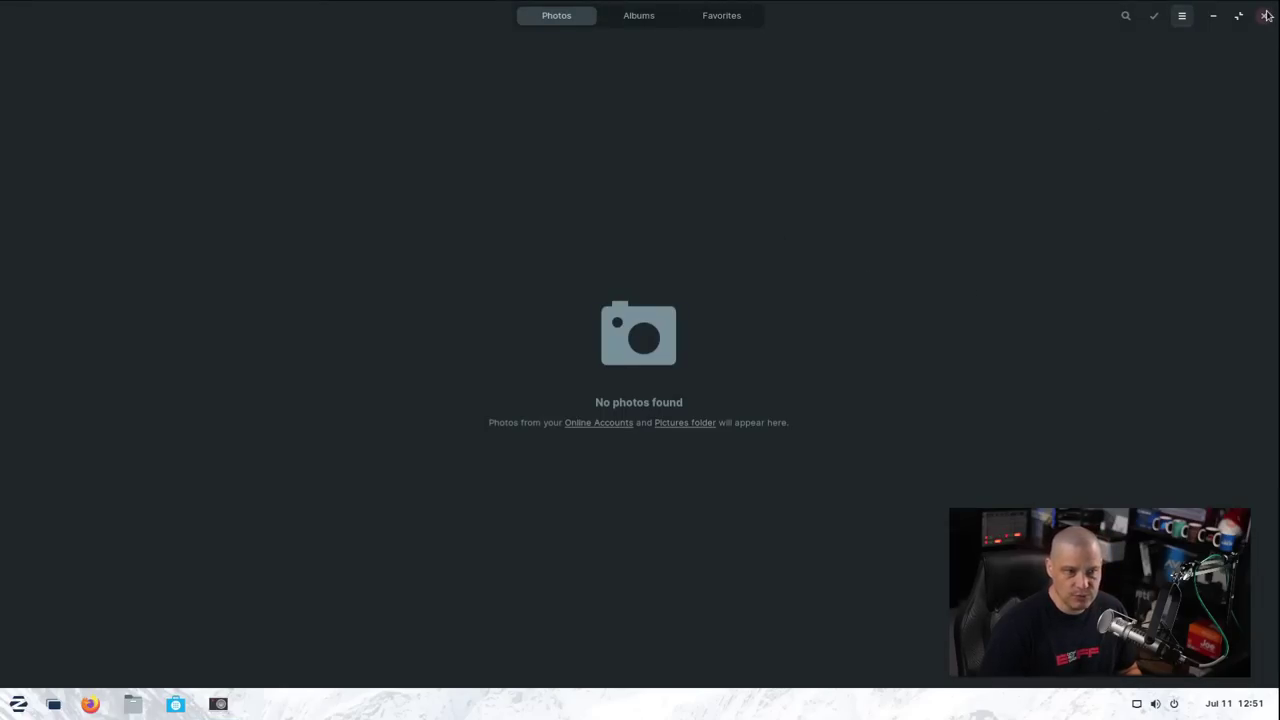
click(1264, 16)
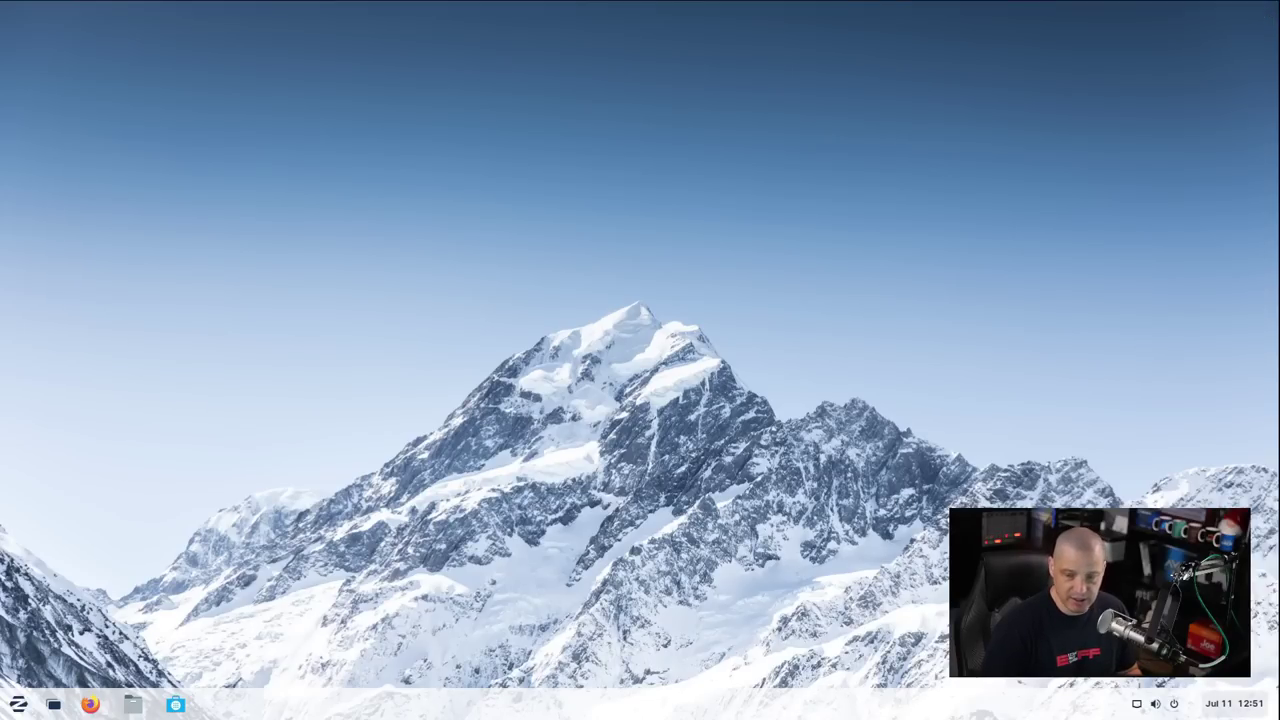
key(super)
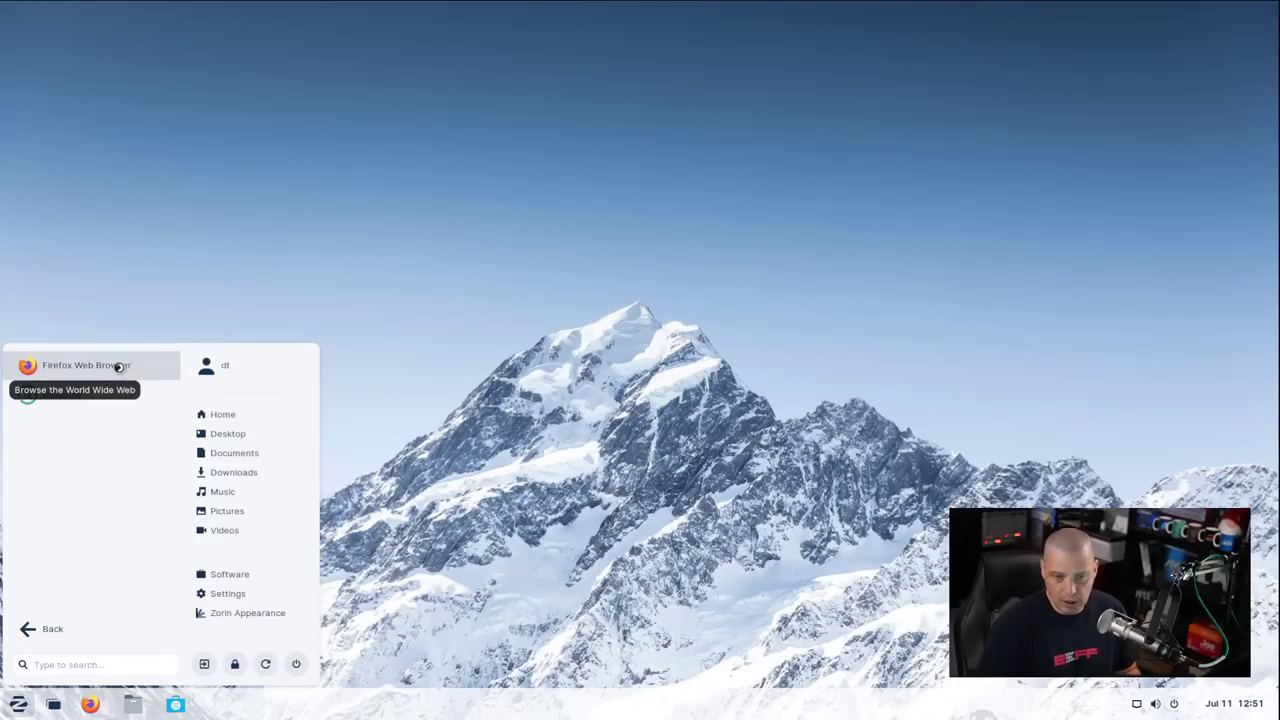
Launch Firefox, verify About Firefox shows 97.0.2 (64-bit), and quit the browser
click(118, 367)
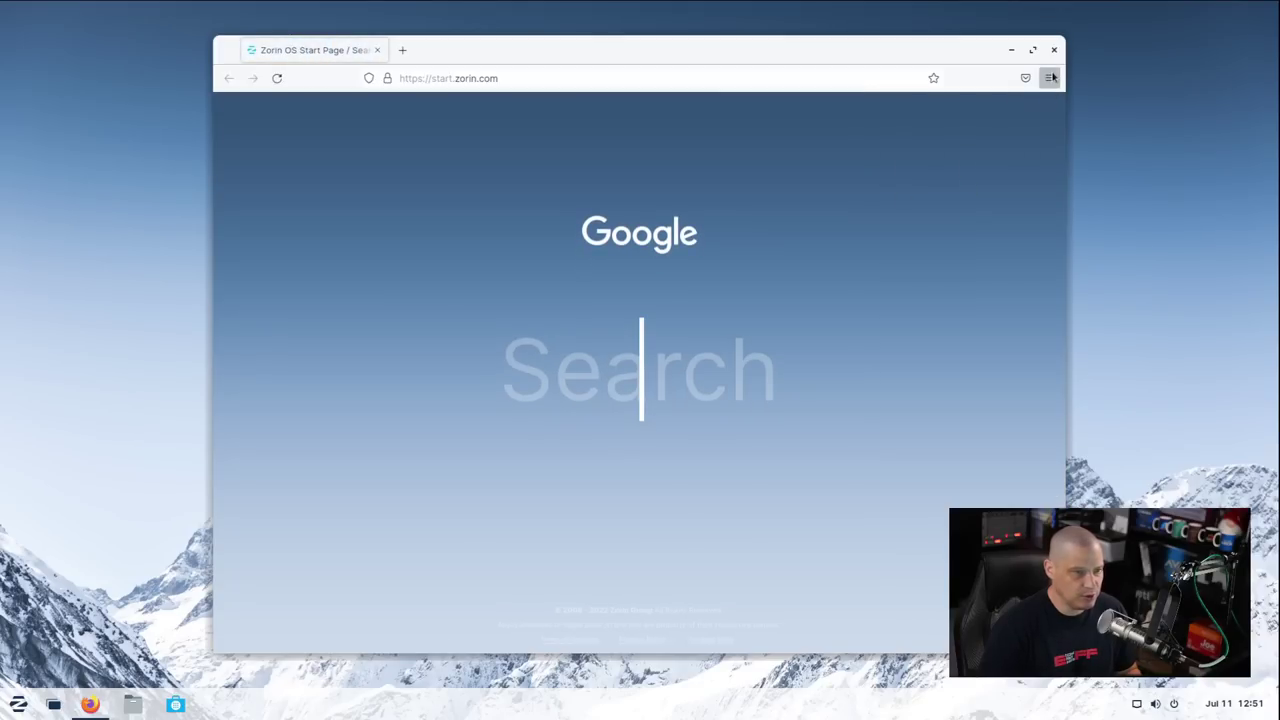
click(1050, 78)
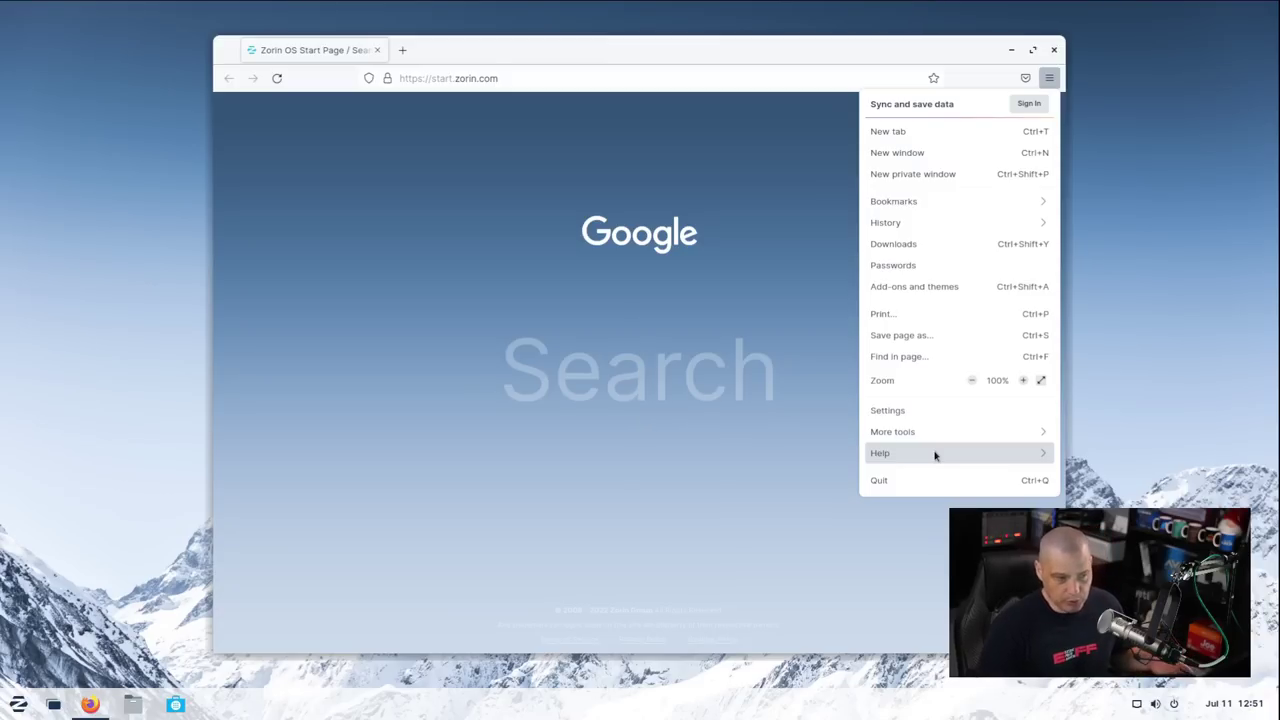
click(935, 453)
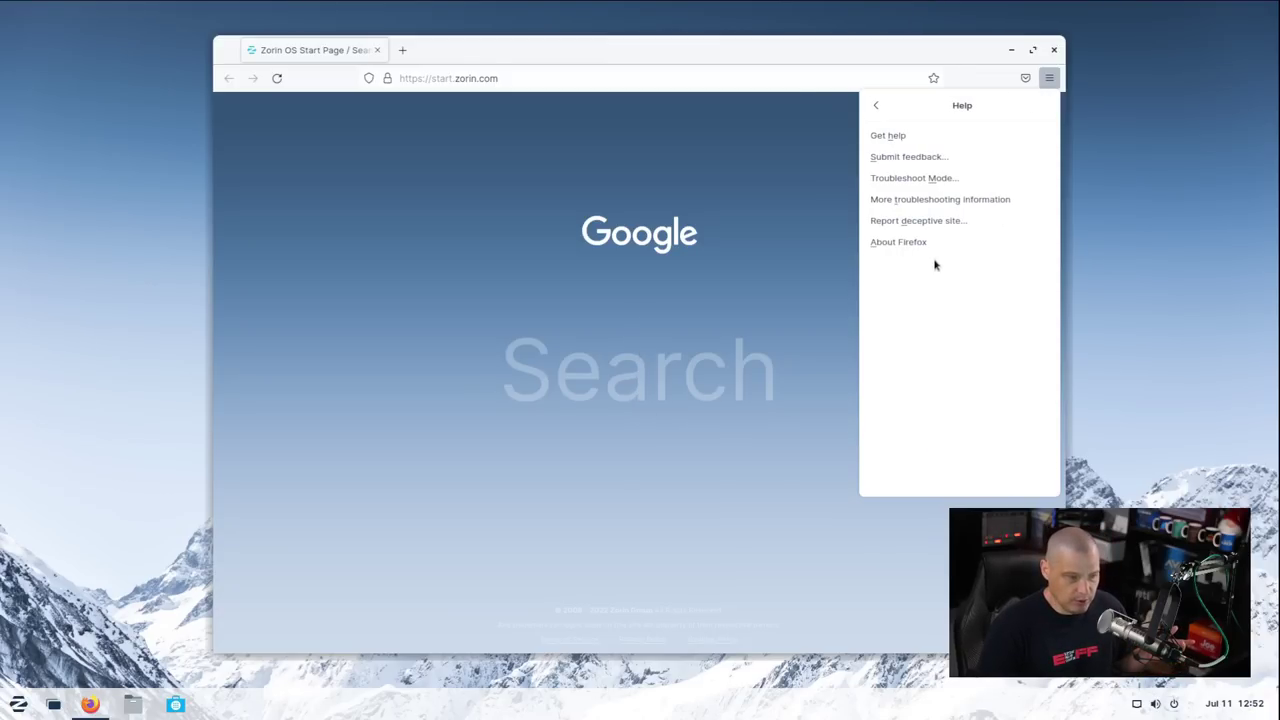
click(934, 246)
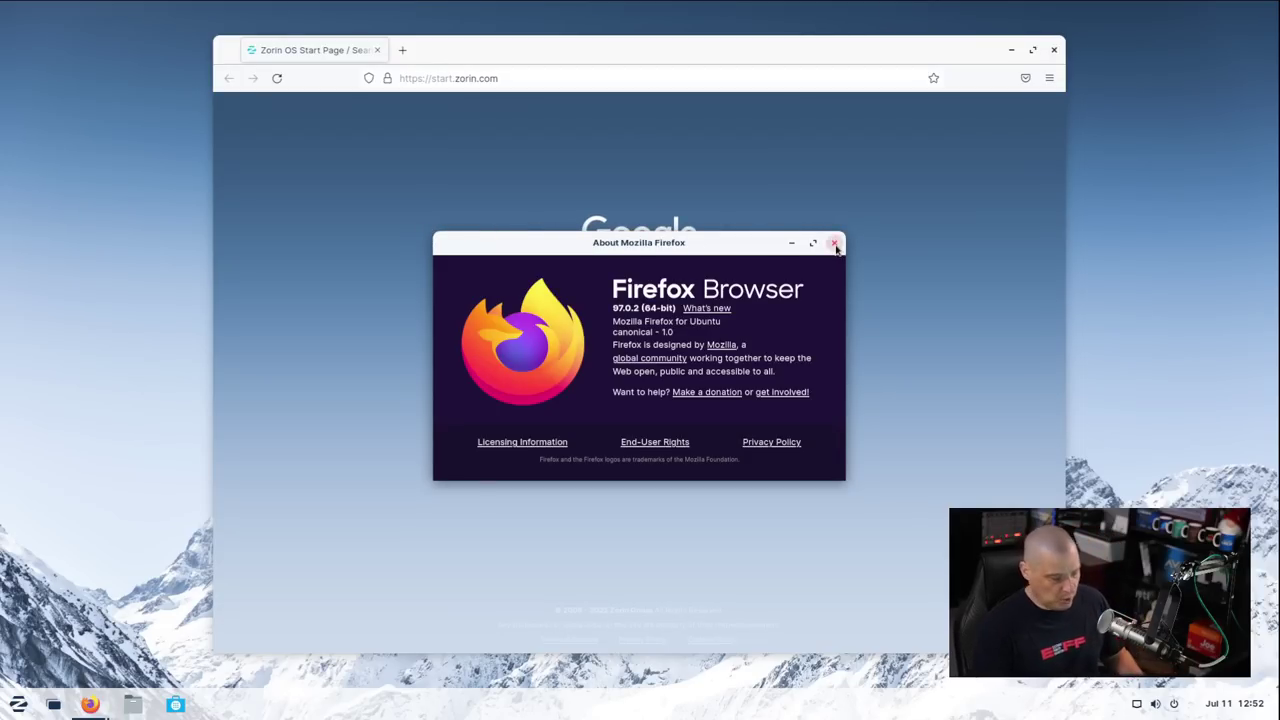
click(835, 245)
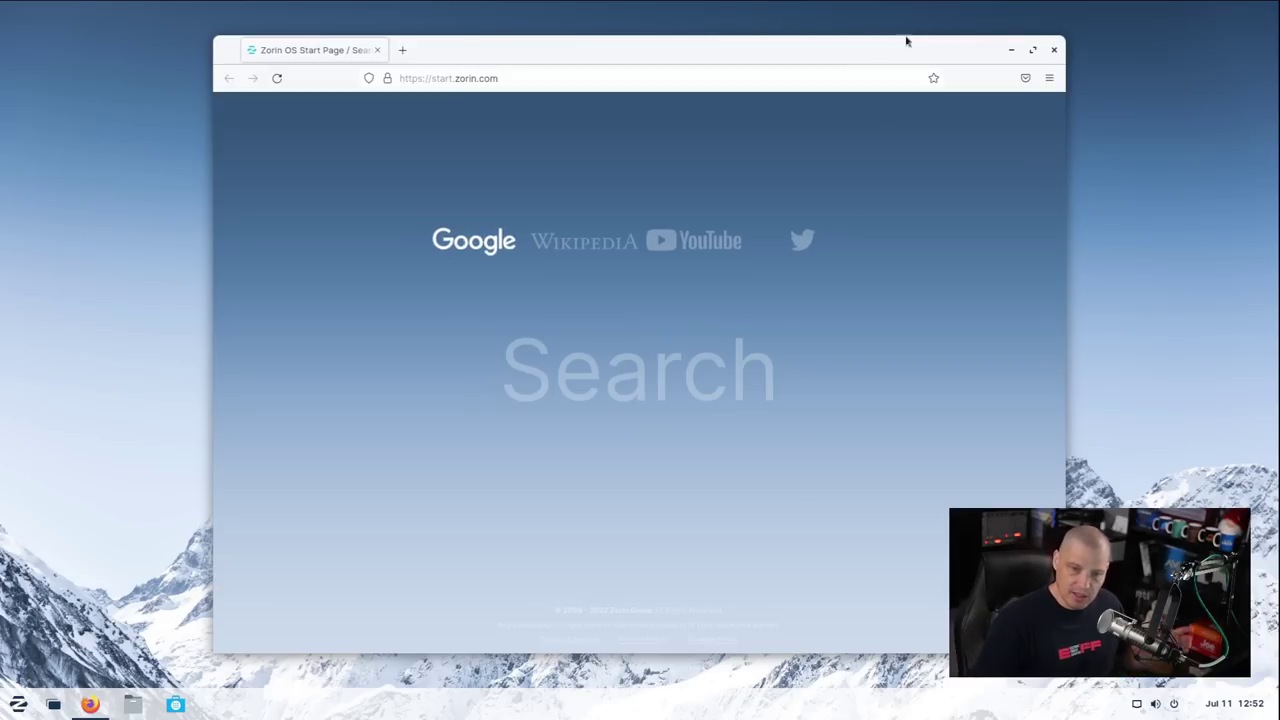
click(1056, 52)
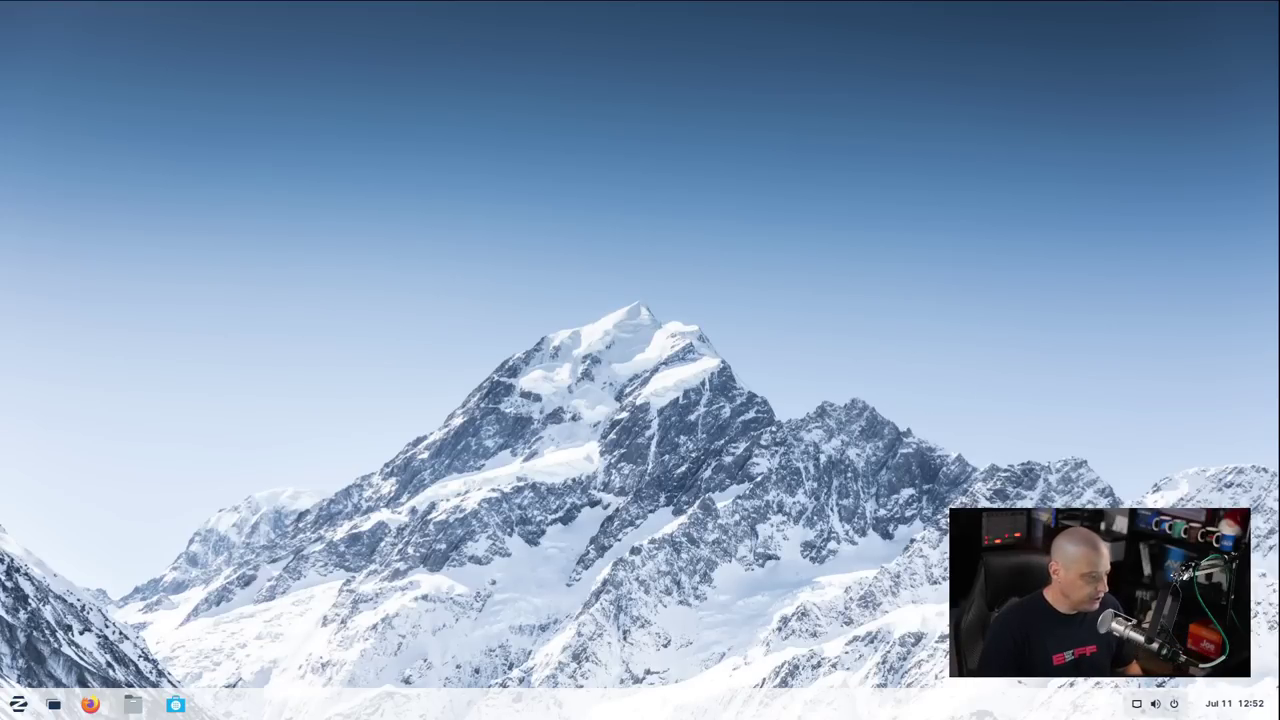
click(18, 704)
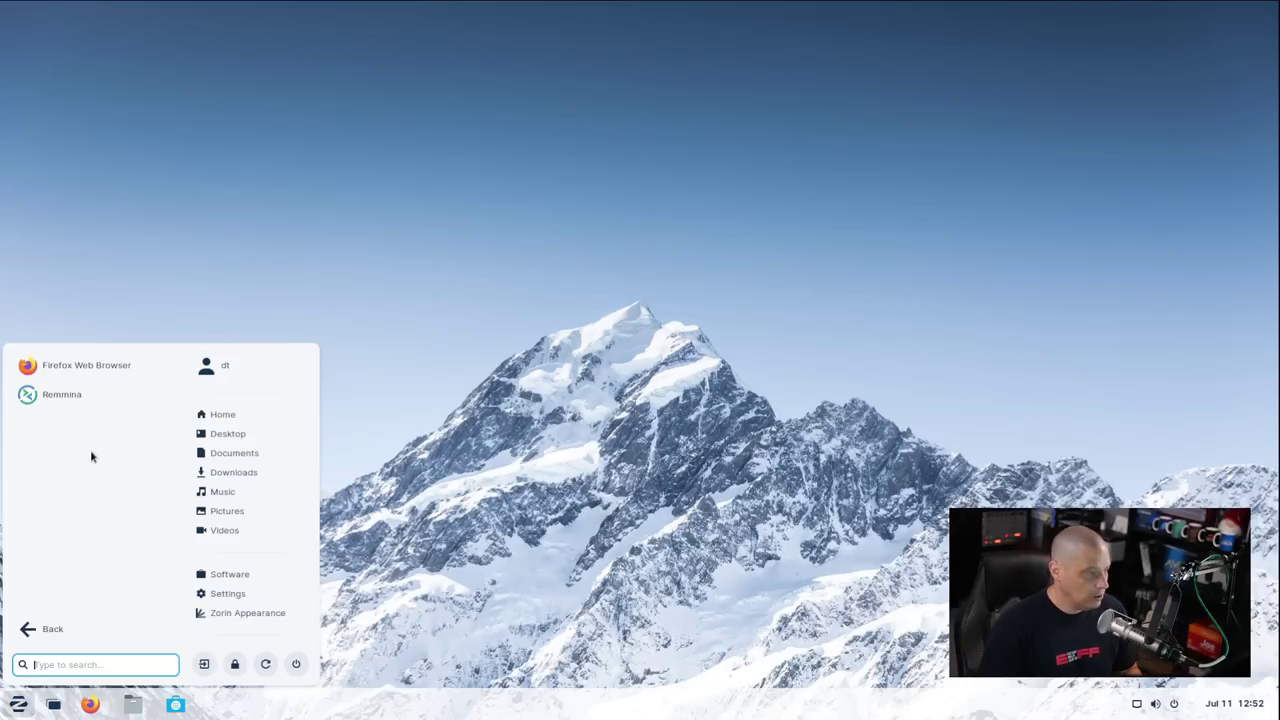
Launch Remmina, see its empty connection list, and close its window
click(62, 395)
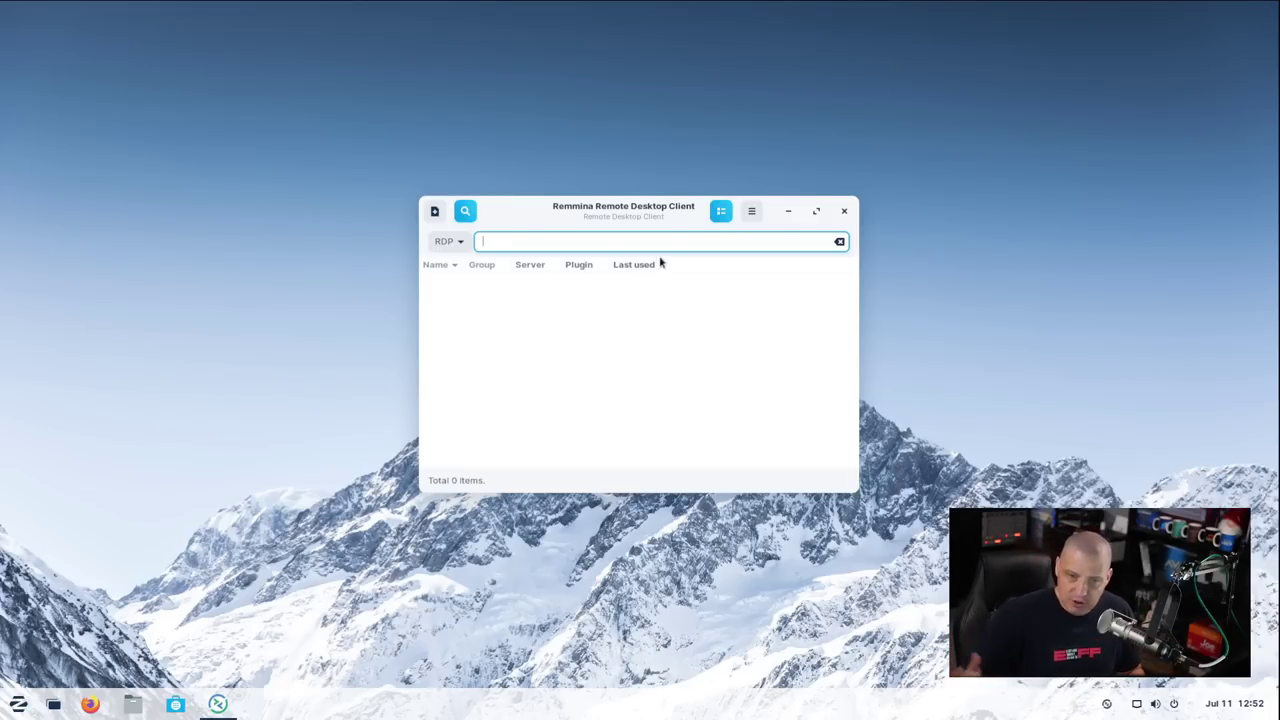
click(845, 212)
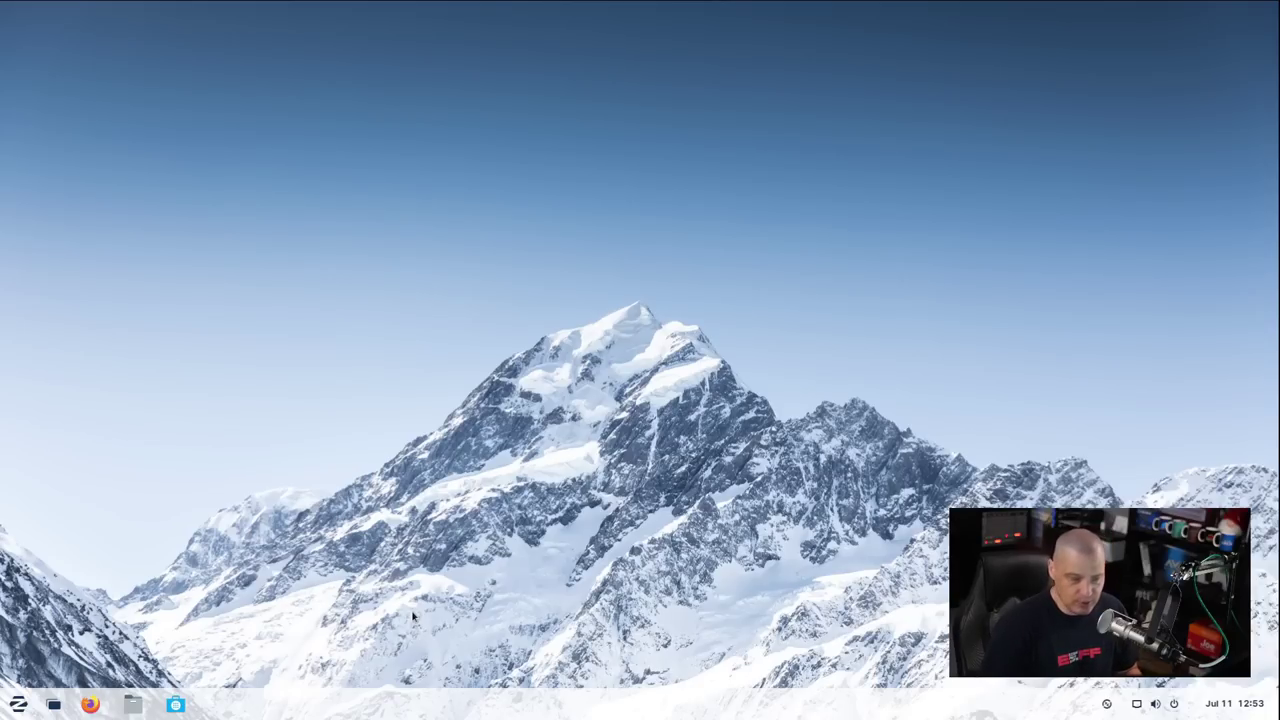
Launch Evolution from the Office apps, dismiss its Welcome wizard, and close the mail window
key(super)
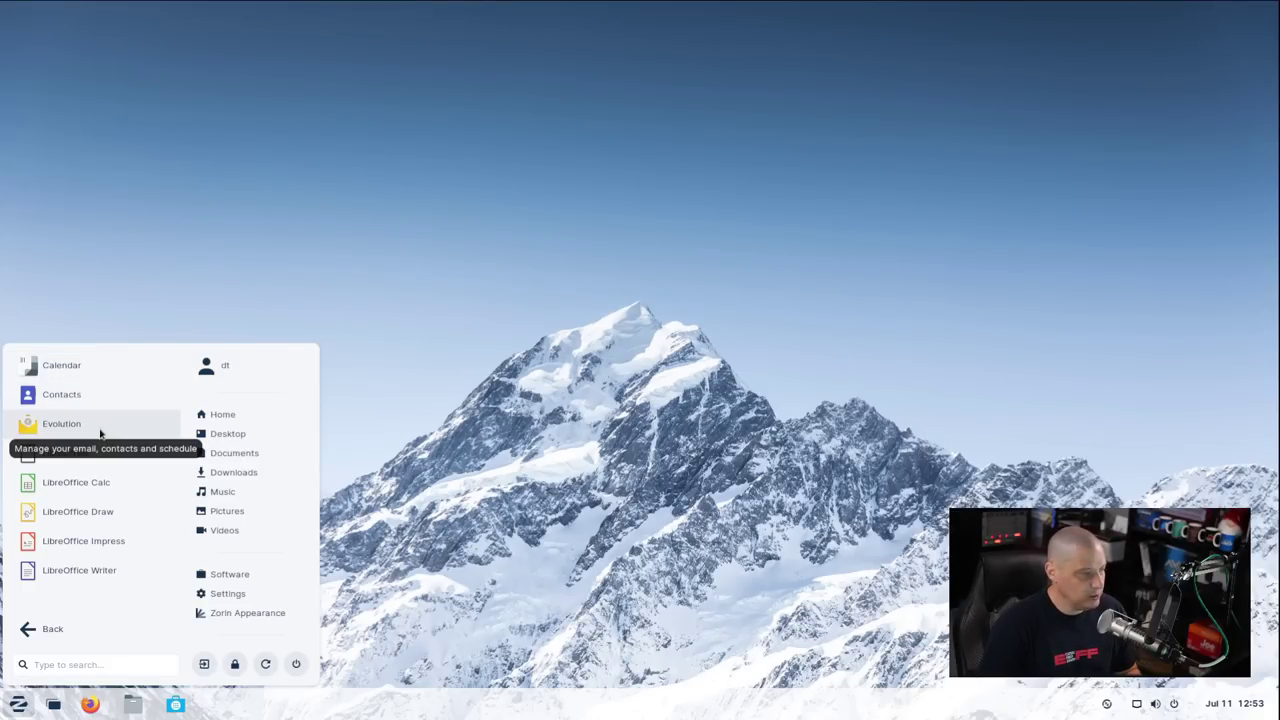
click(100, 432)
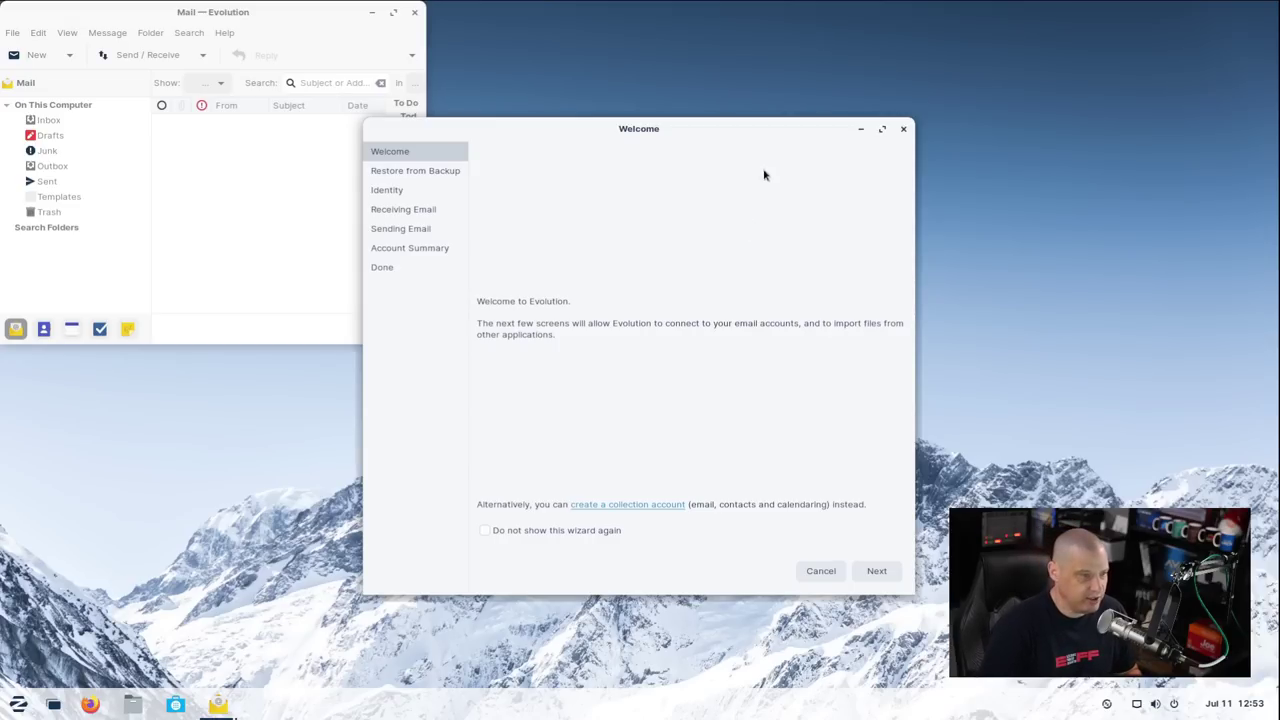
click(904, 130)
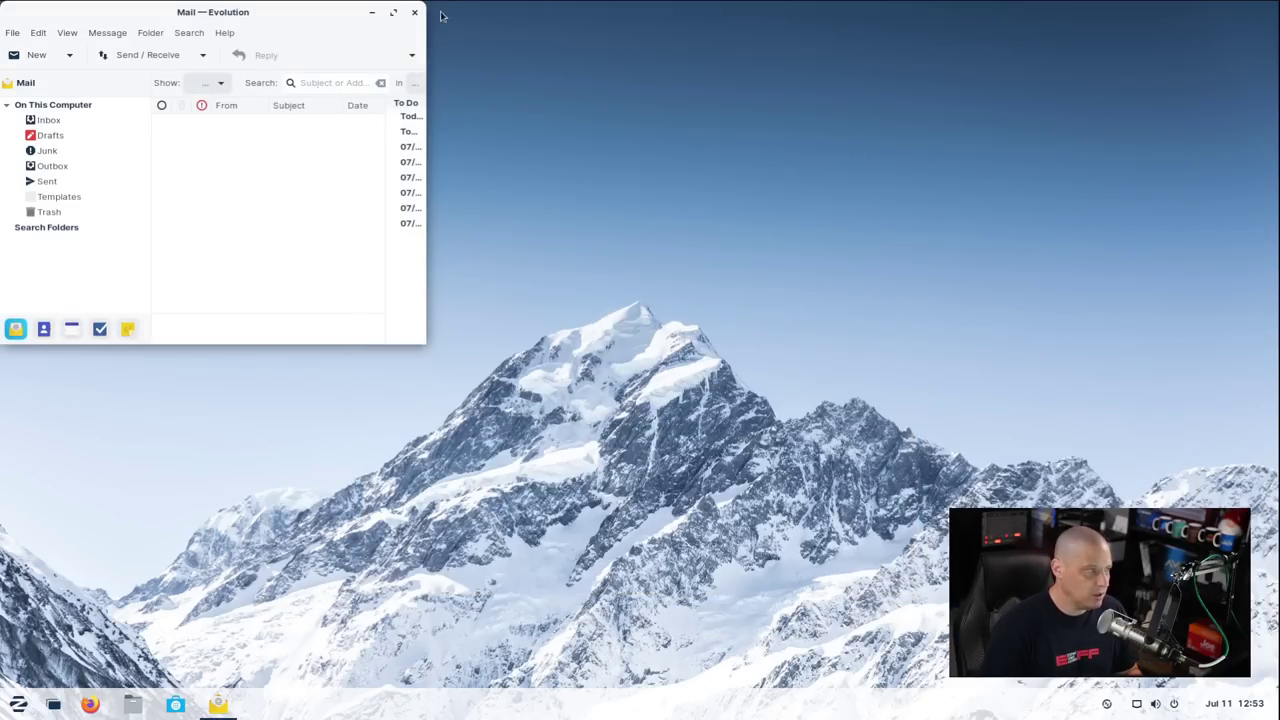
click(414, 12)
Launch Brasero from Sound & Video, view its new-project choices, and close it
click(18, 704)
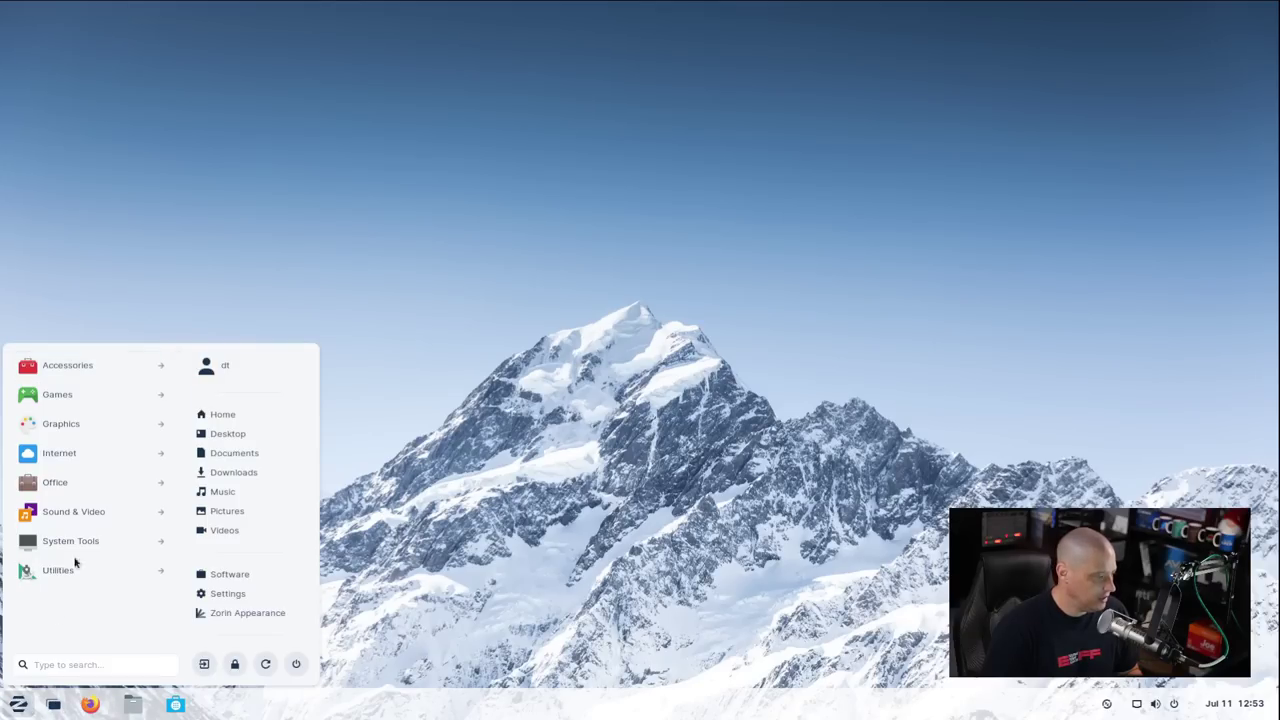
click(82, 482)
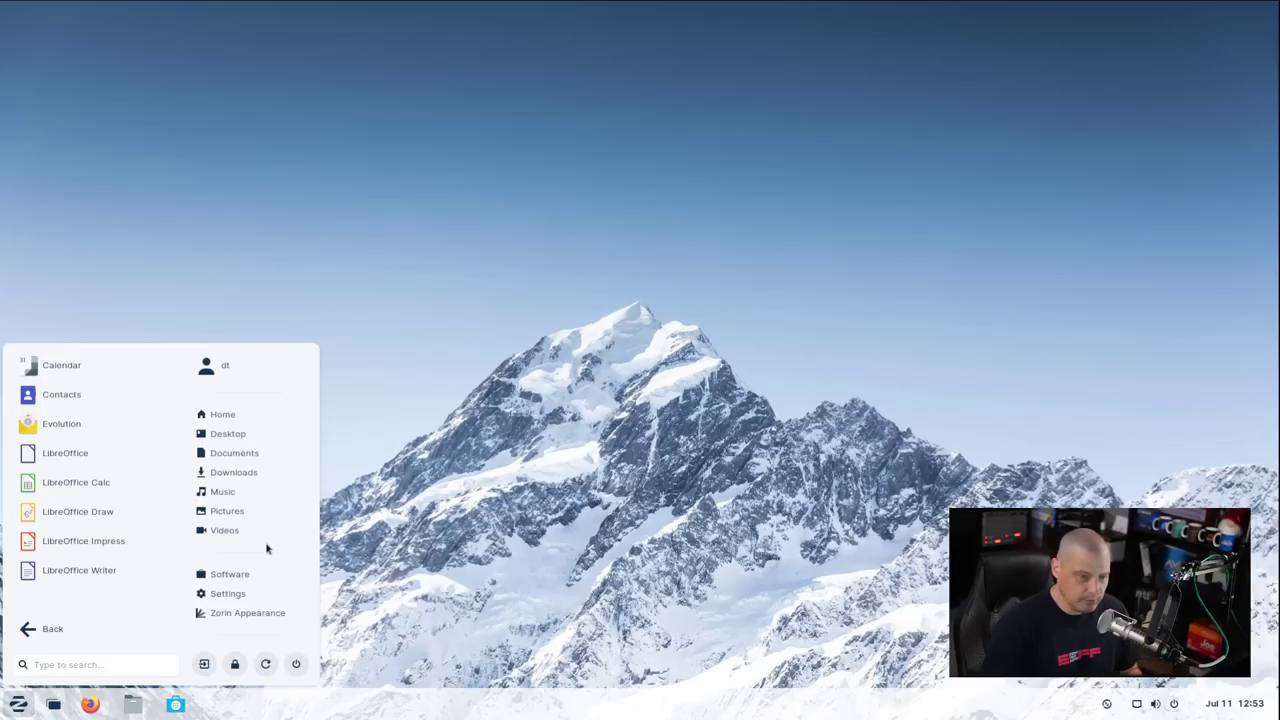
click(52, 628)
click(110, 513)
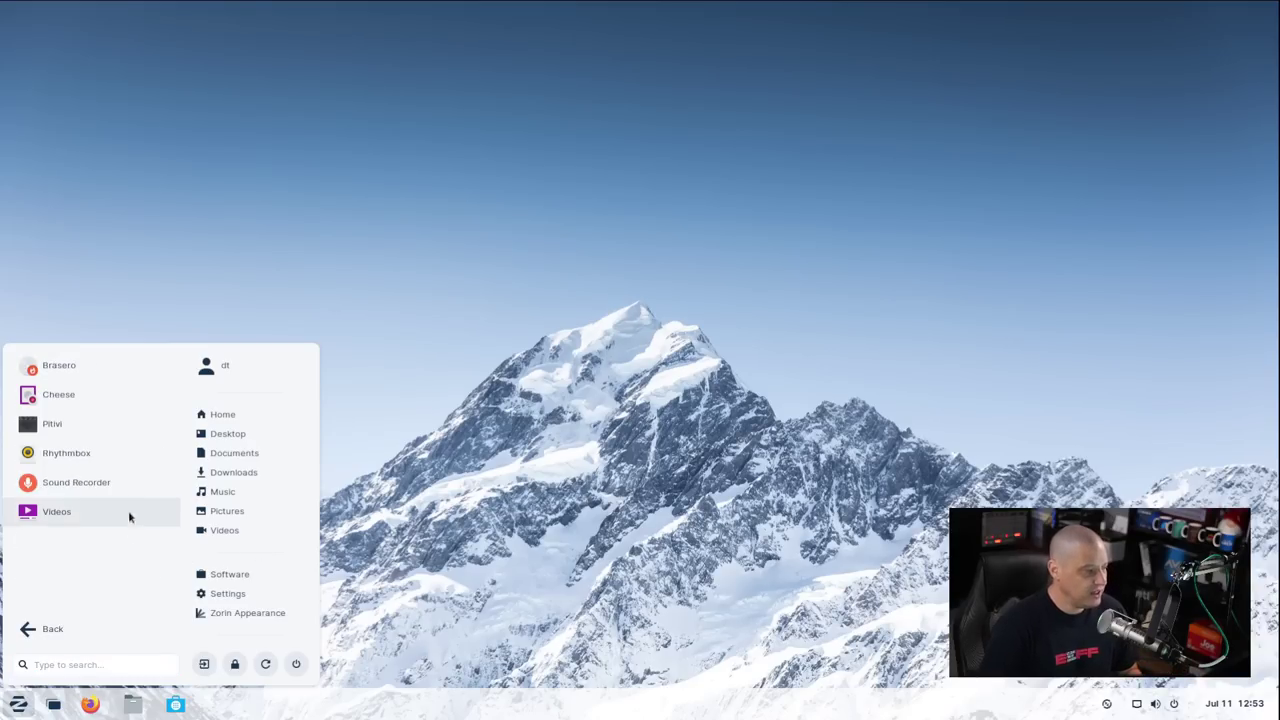
click(105, 366)
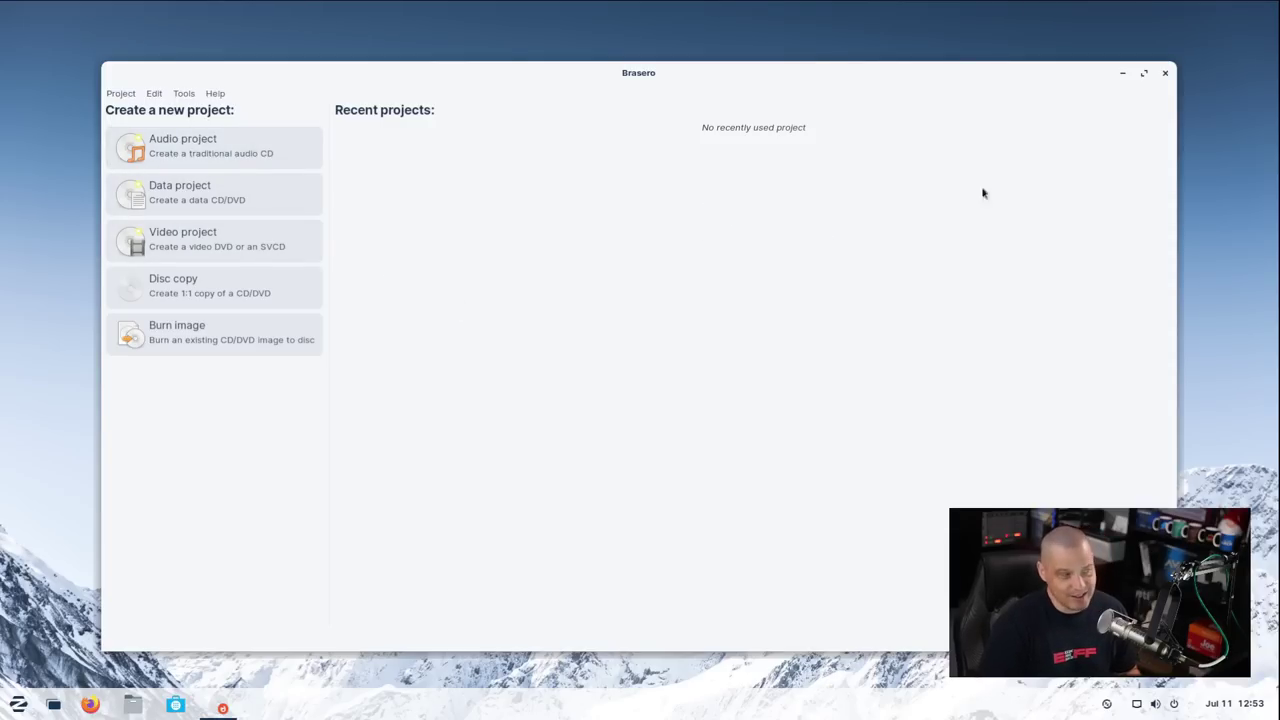
click(1164, 75)
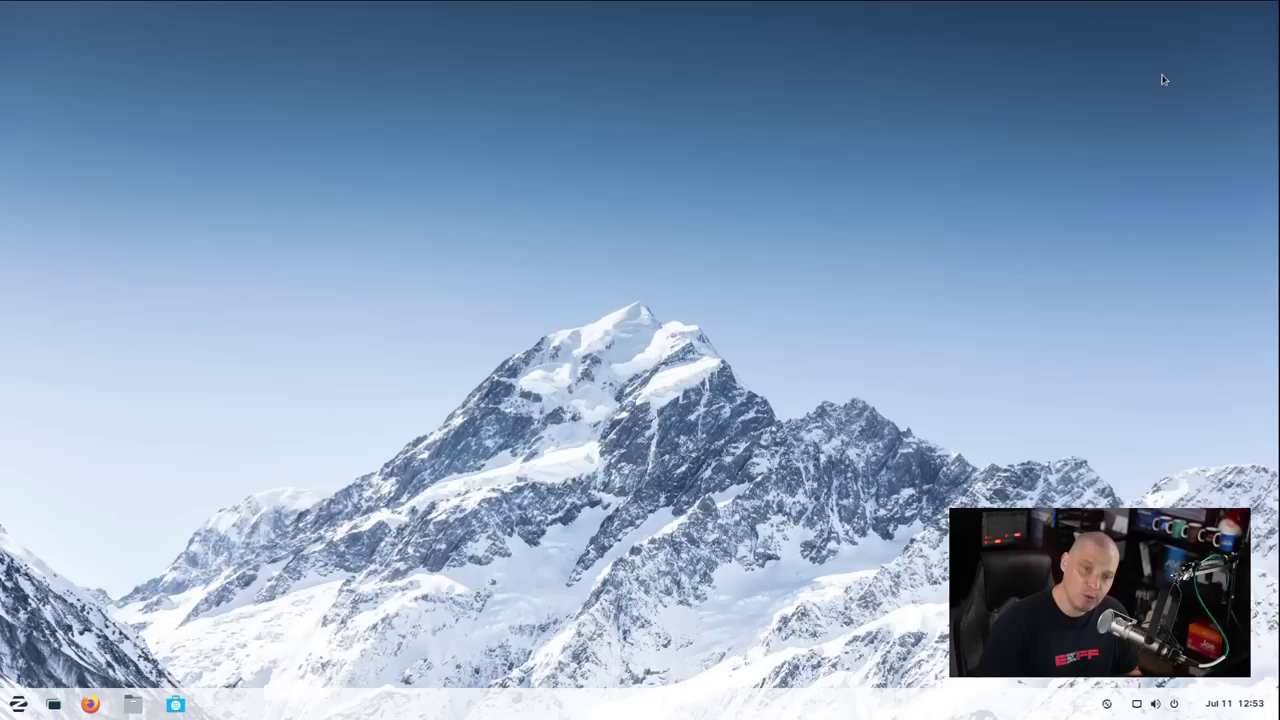
Launch Pitivi from Sound & Video, start an empty new project, then close Pitivi
click(29, 705)
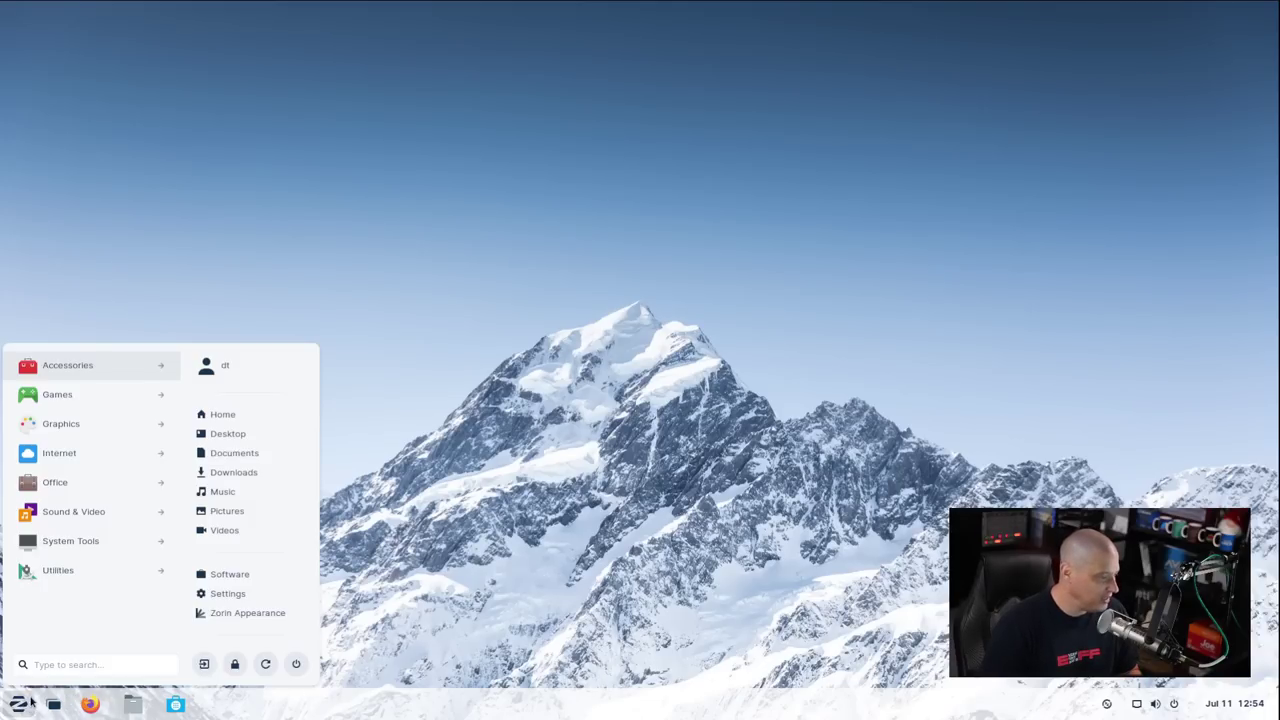
click(88, 517)
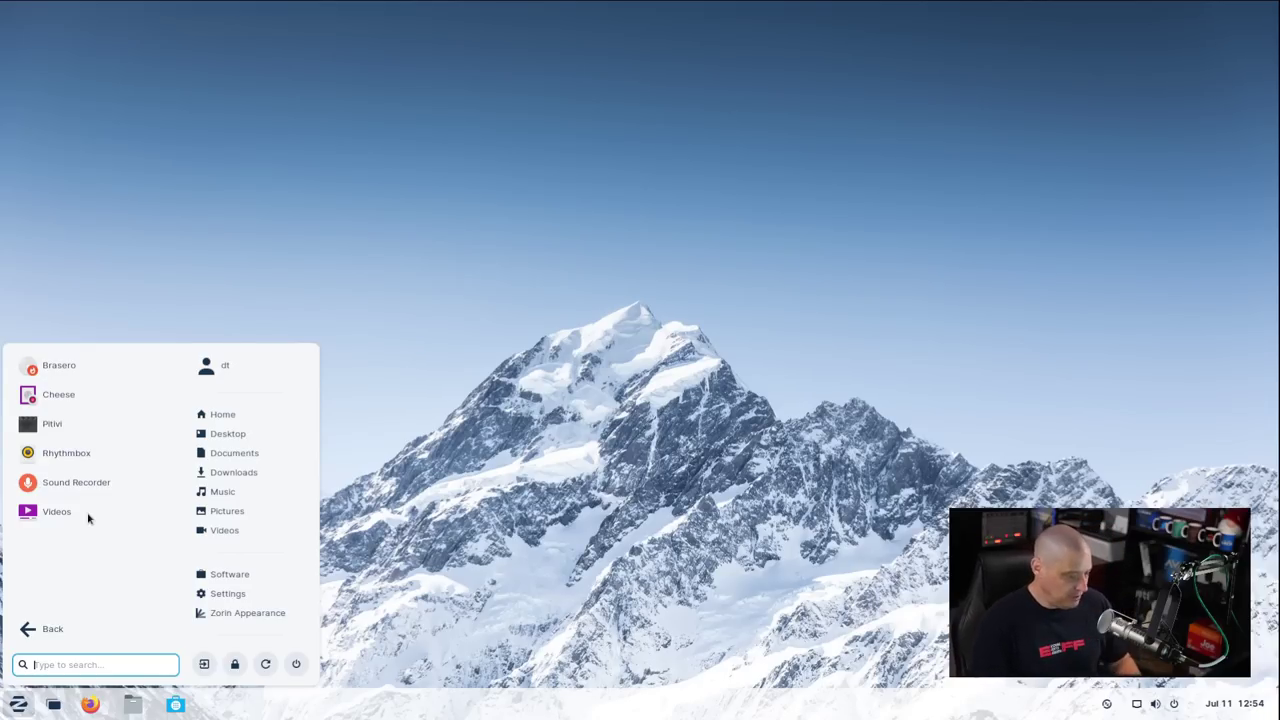
click(123, 426)
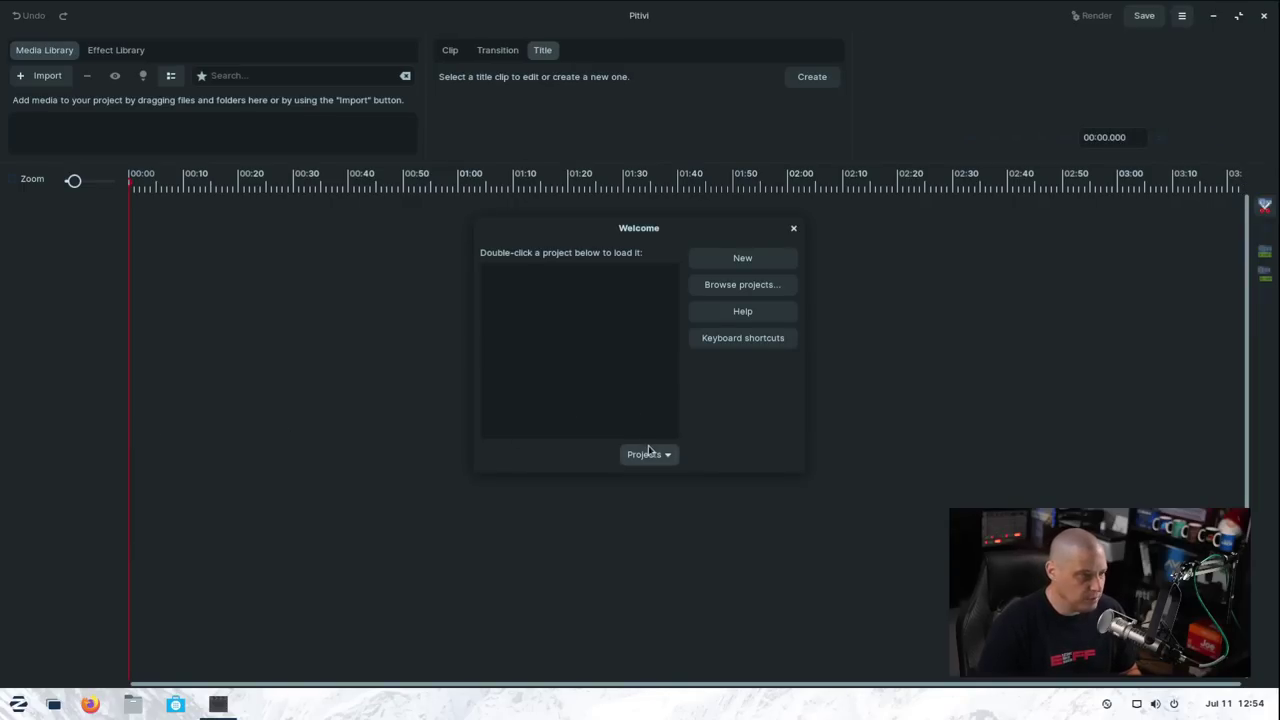
click(794, 229)
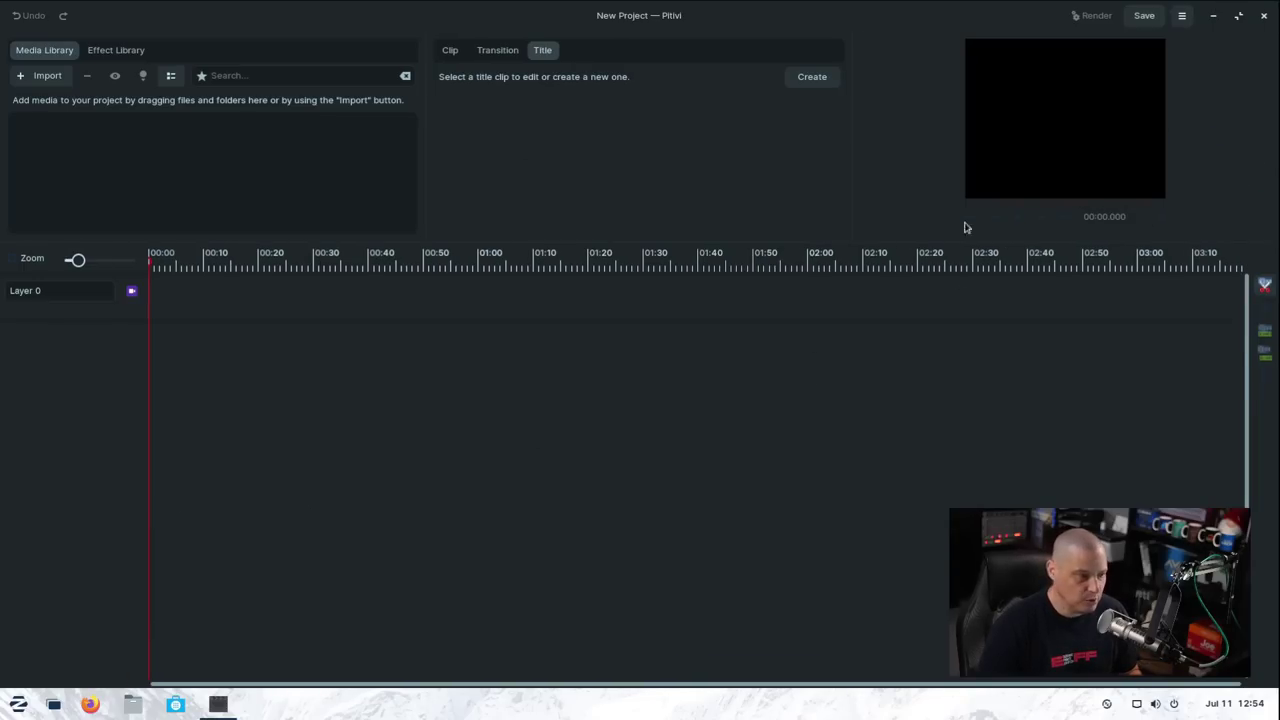
click(1265, 17)
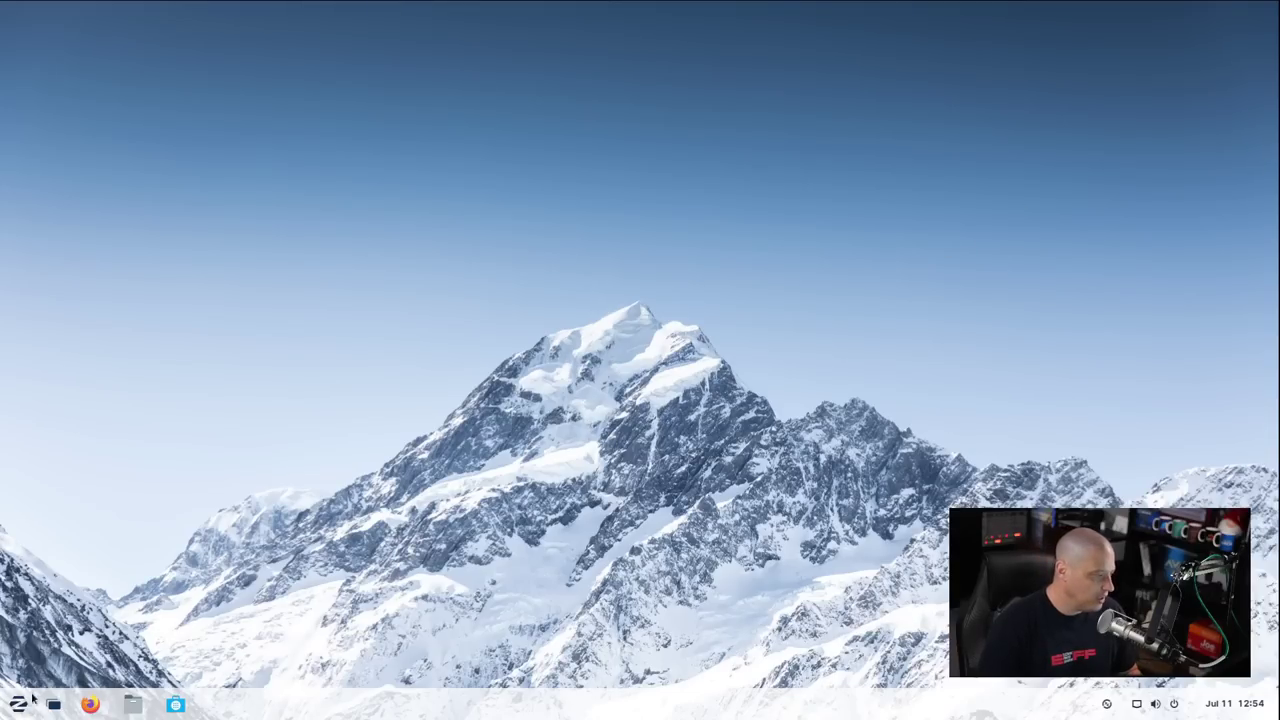
click(18, 704)
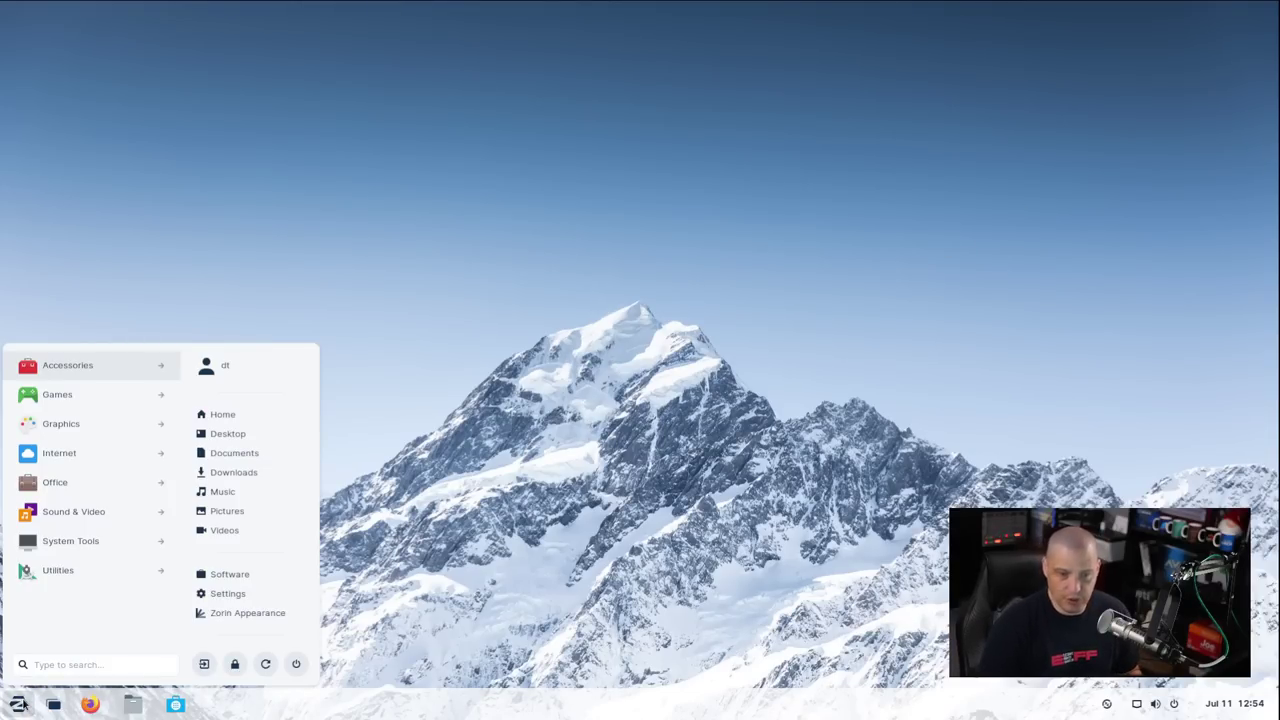
Launch Rhythmbox from Sound & Video and move its window to the screen centre
click(89, 513)
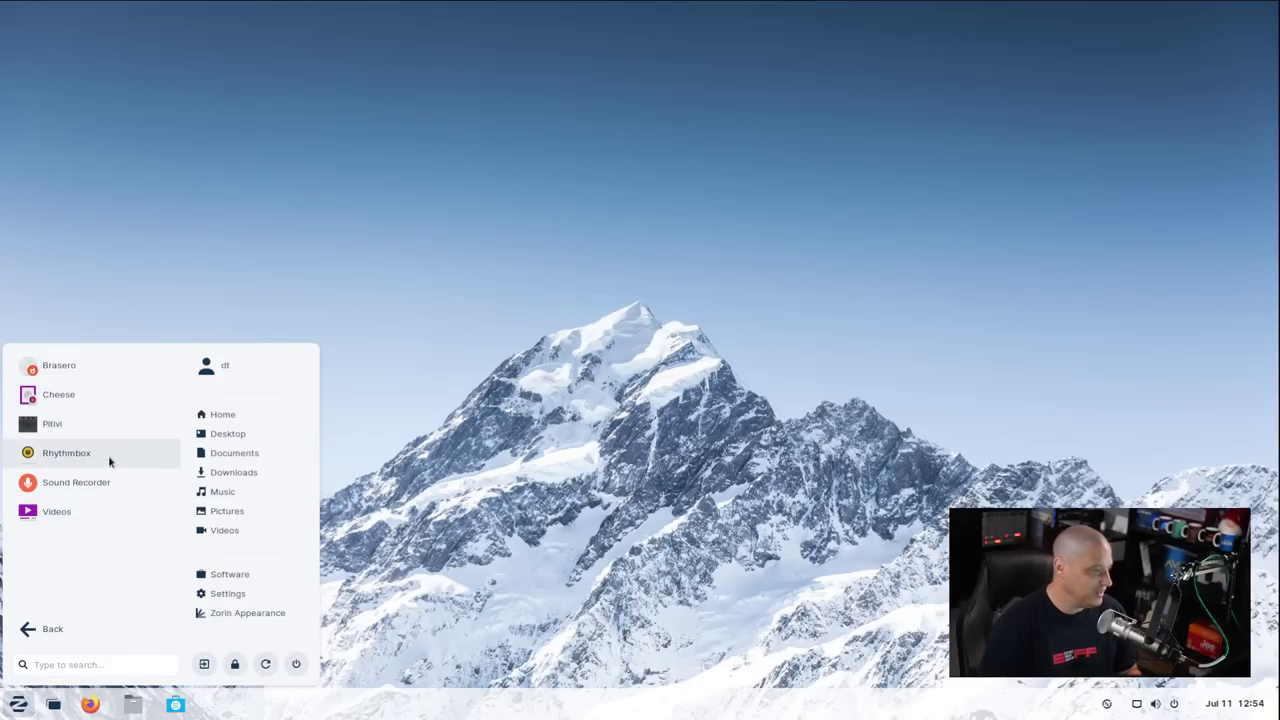
click(108, 455)
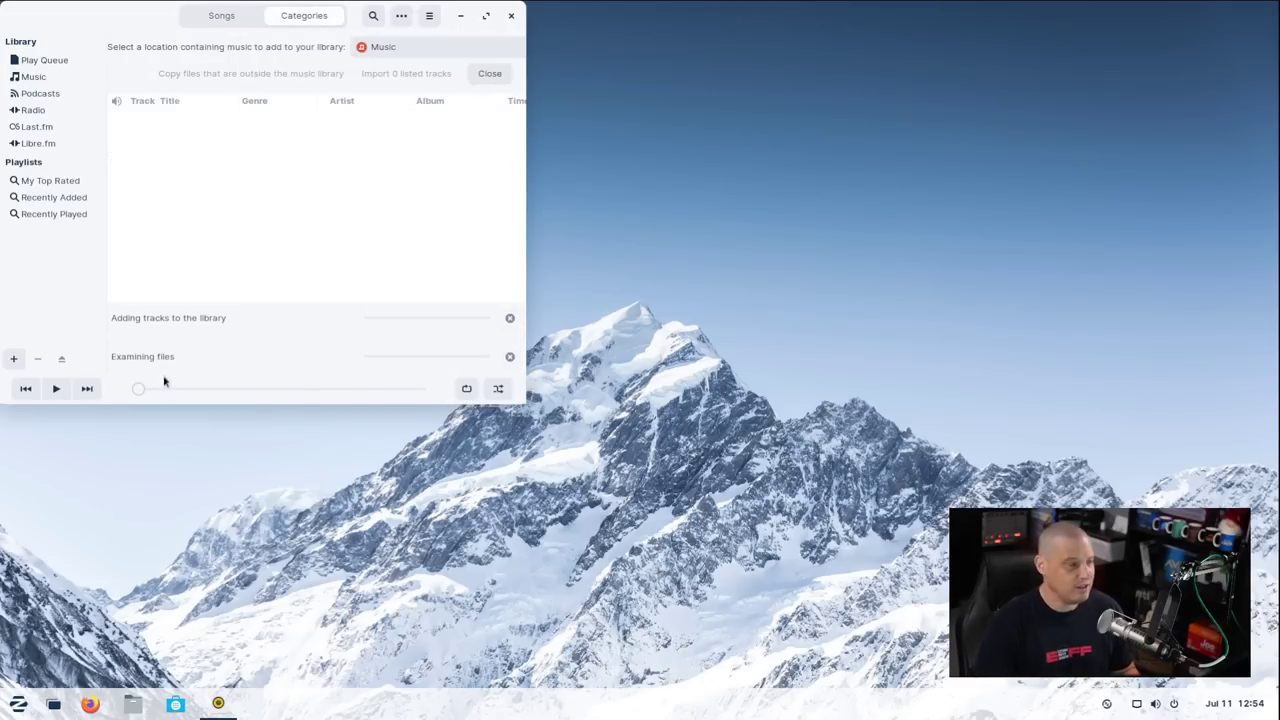
drag(126, 29, 445, 163)
Check Rhythmbox's About dialog (version 3.4.4), close the player, and return to Sound & Video apps
click(747, 149)
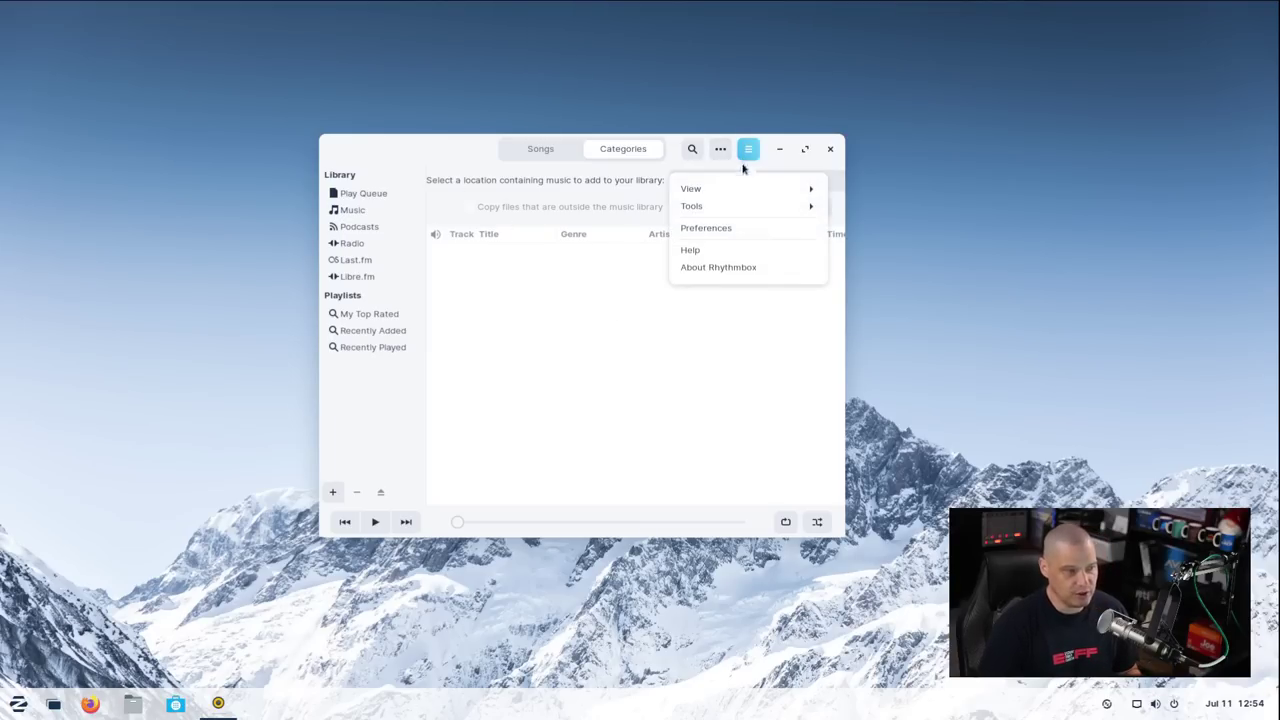
click(754, 272)
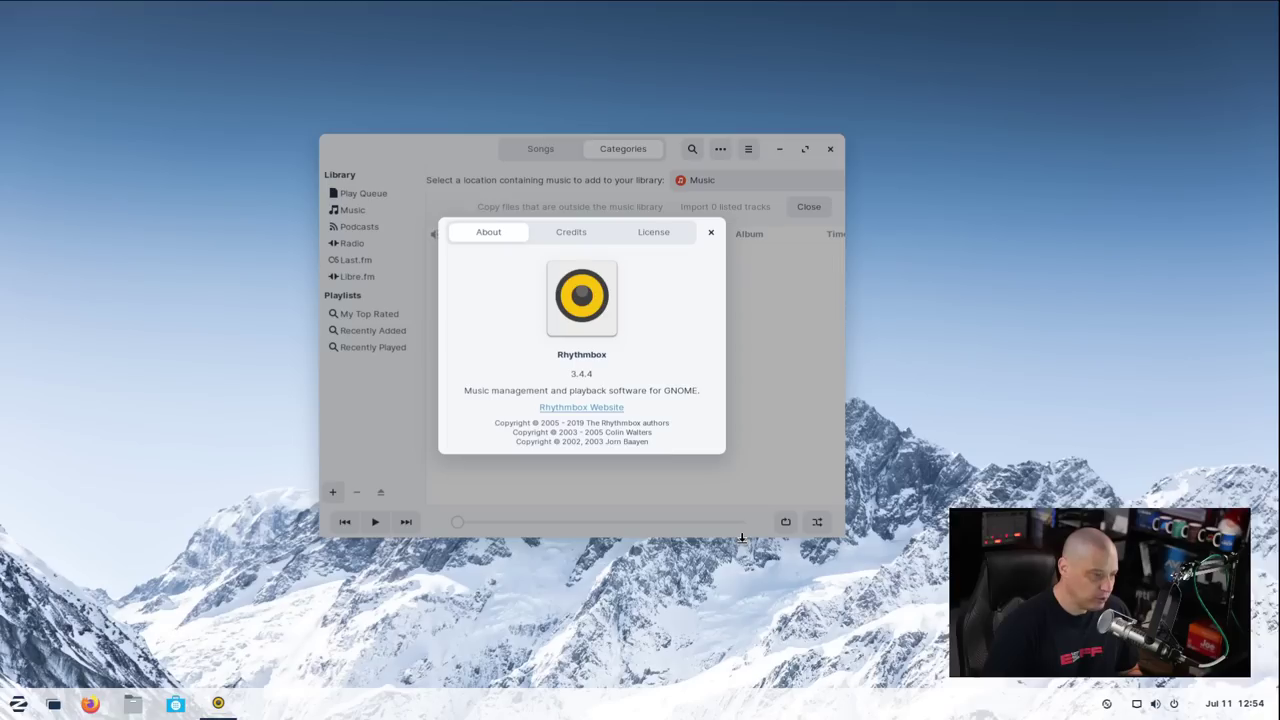
click(712, 232)
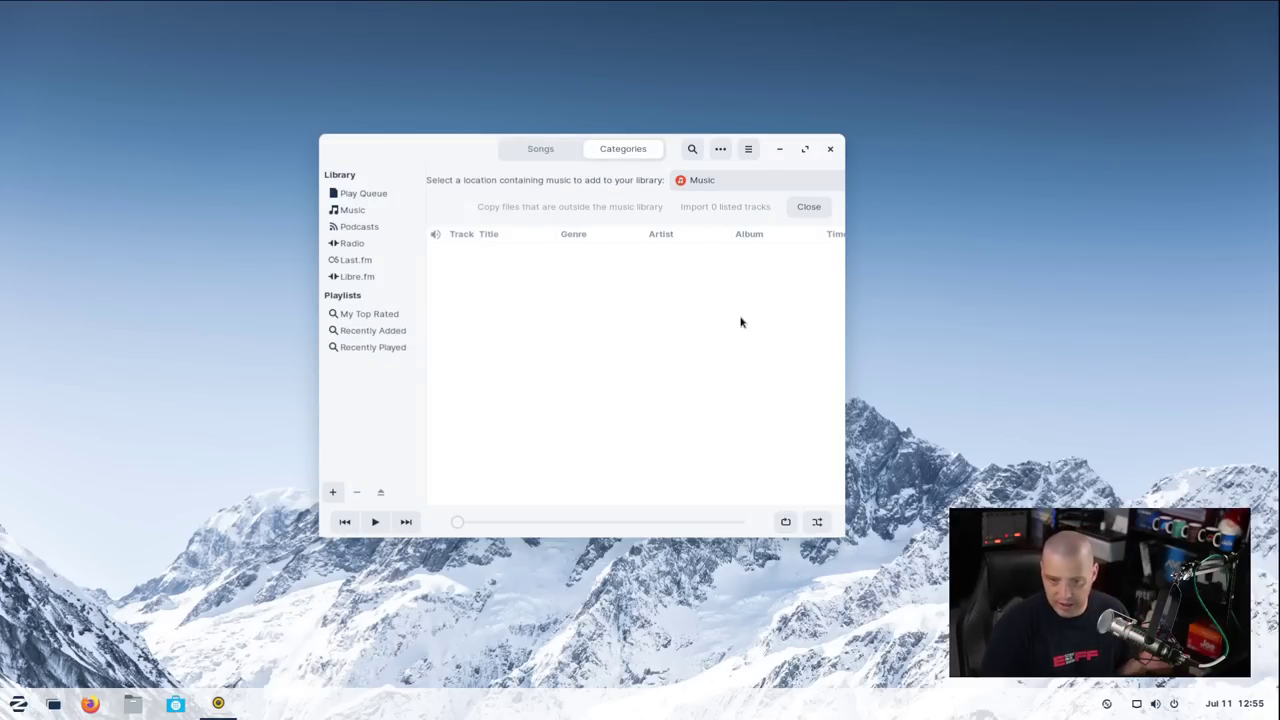
click(829, 150)
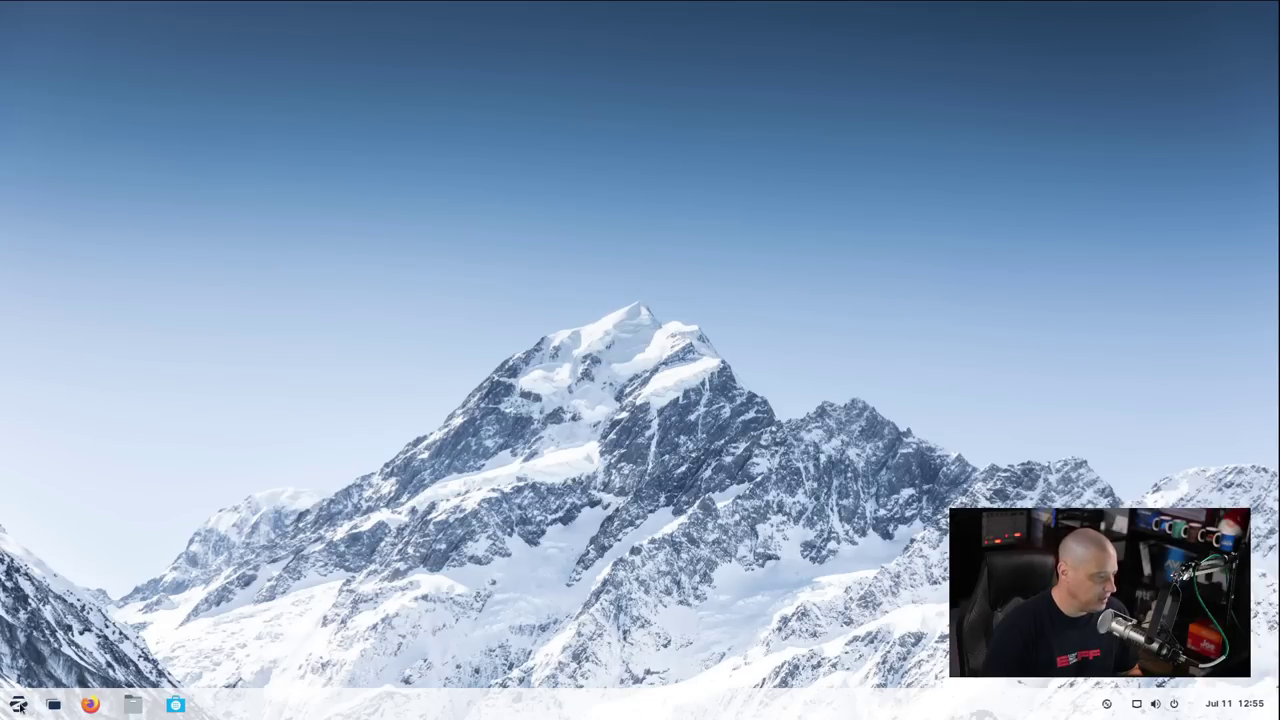
click(18, 706)
click(60, 509)
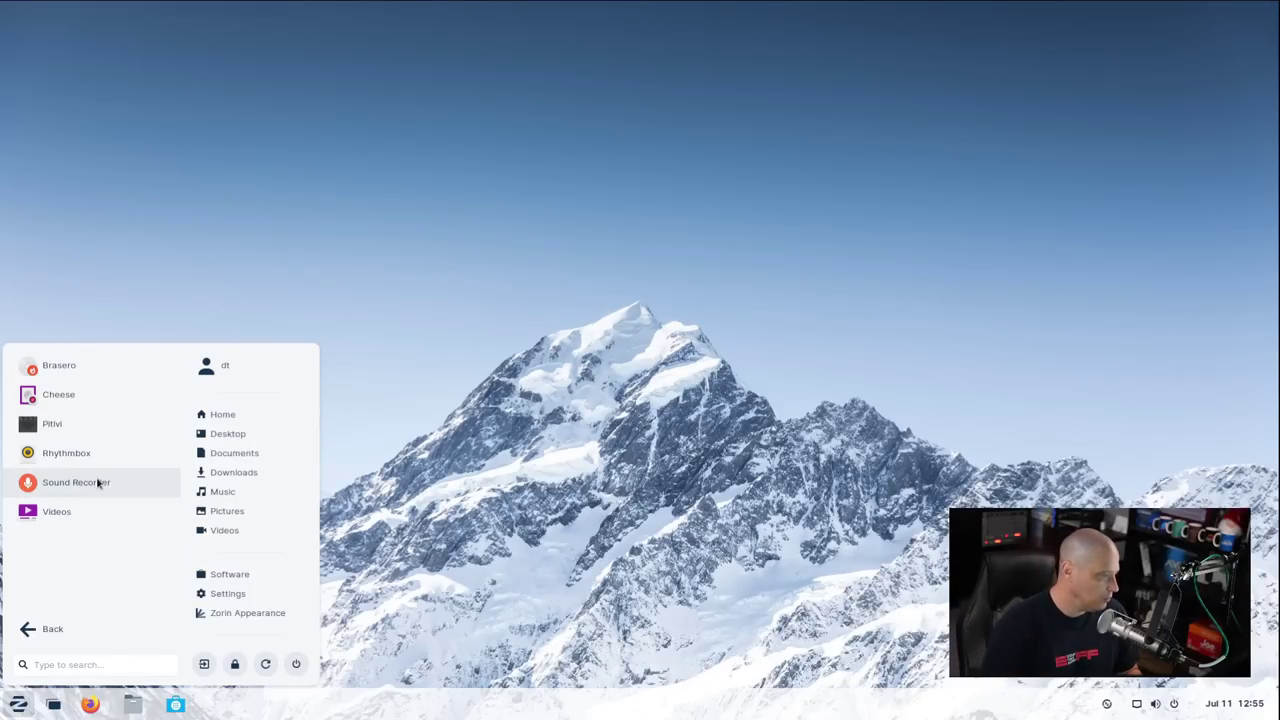
Launch Videos, view its Help guide, then close the help window and the player
click(60, 512)
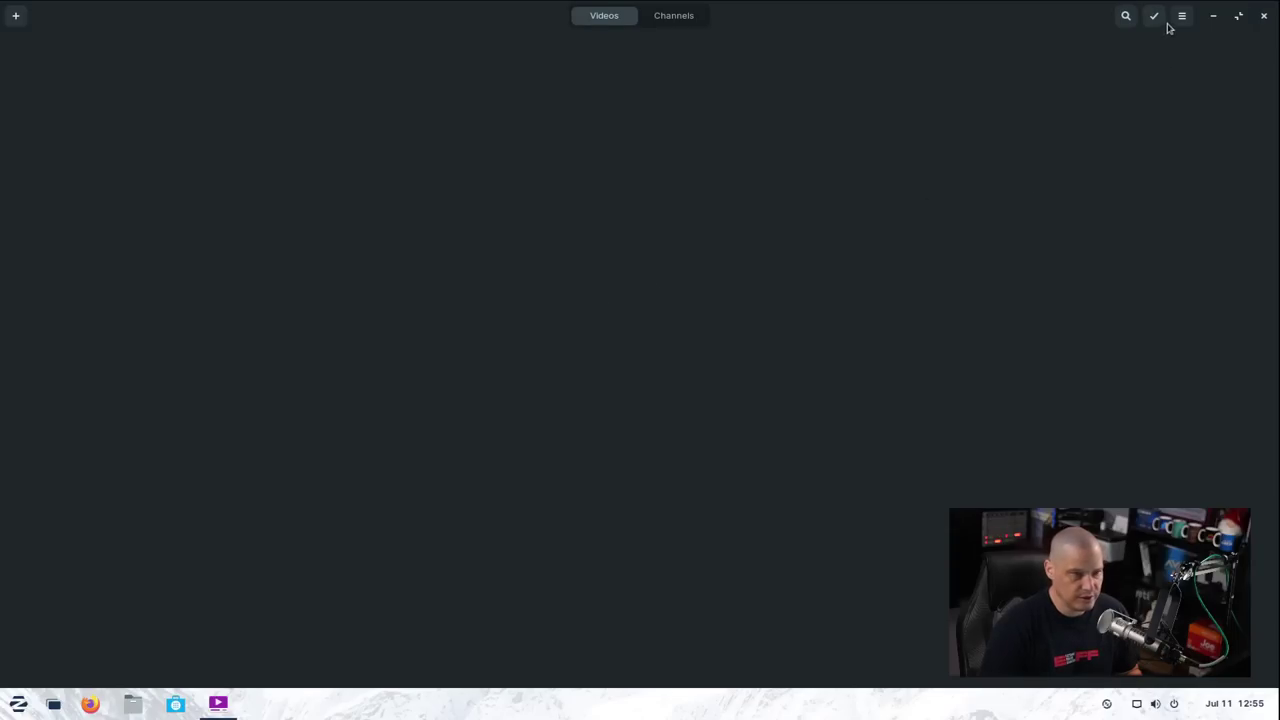
click(1181, 16)
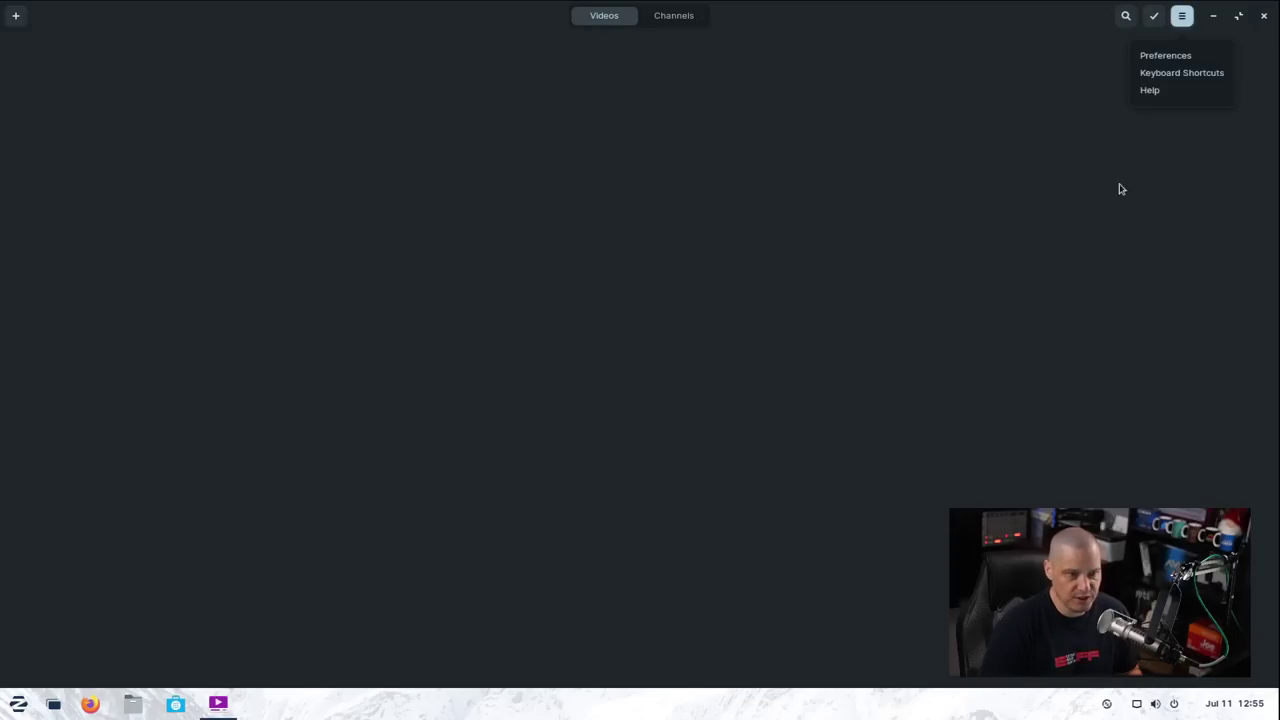
click(1158, 90)
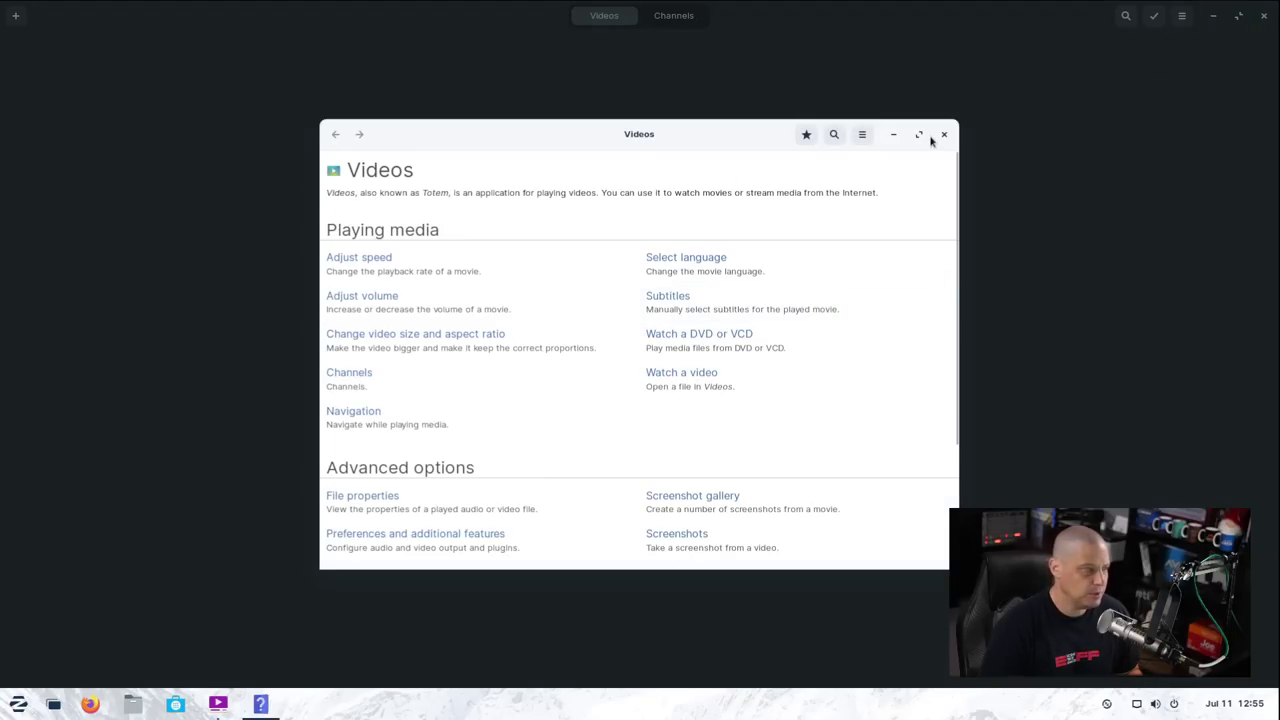
click(944, 134)
click(1181, 16)
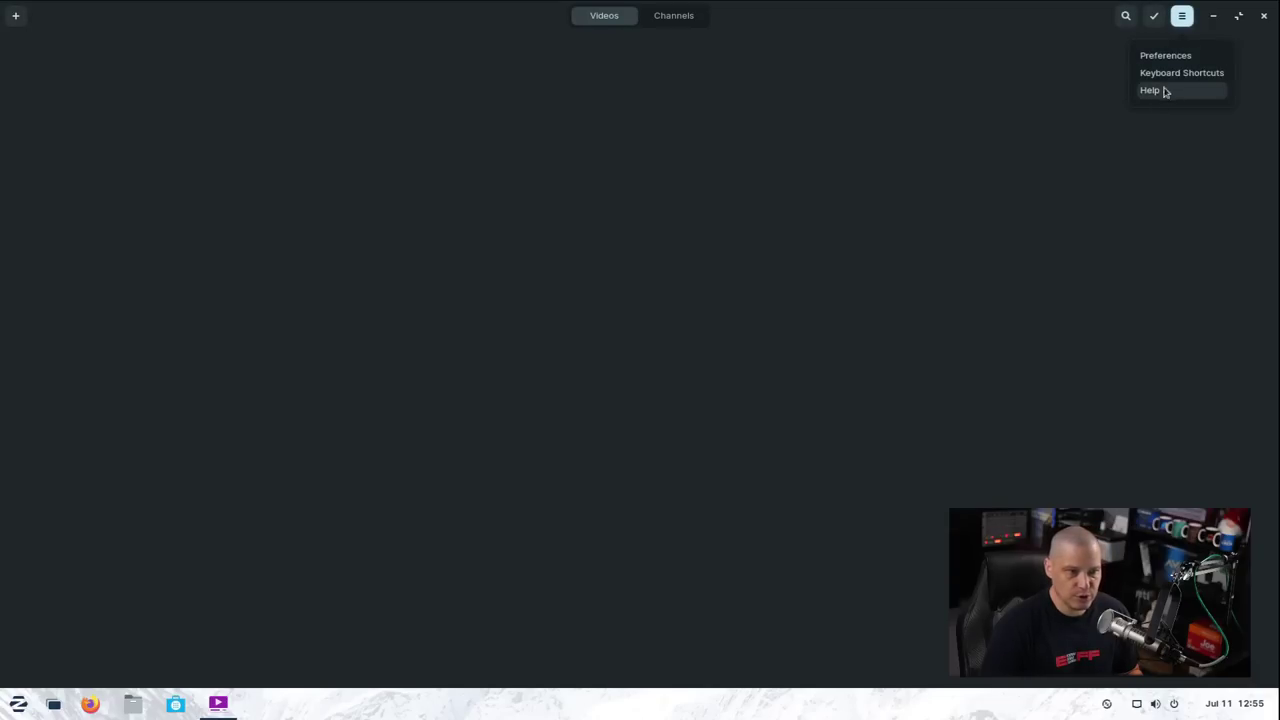
click(1058, 84)
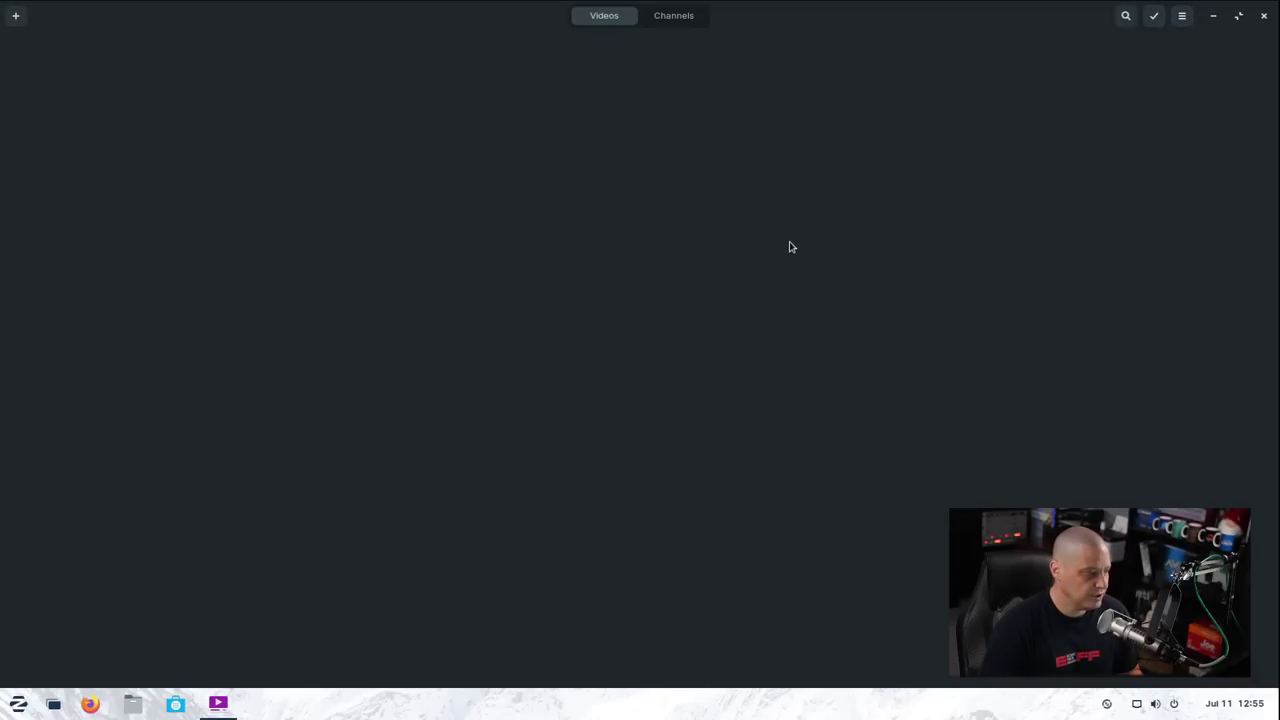
click(1262, 15)
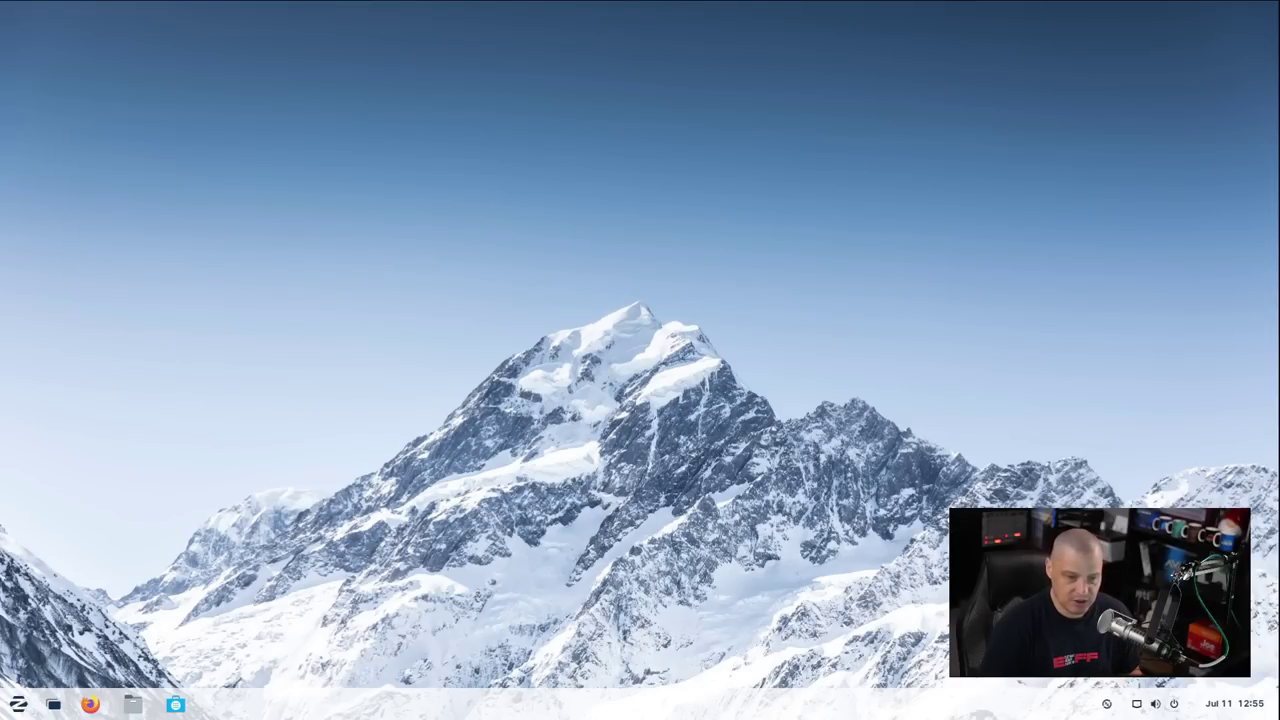
Launch the Software store from the System Tools list in the Zorin menu
click(18, 704)
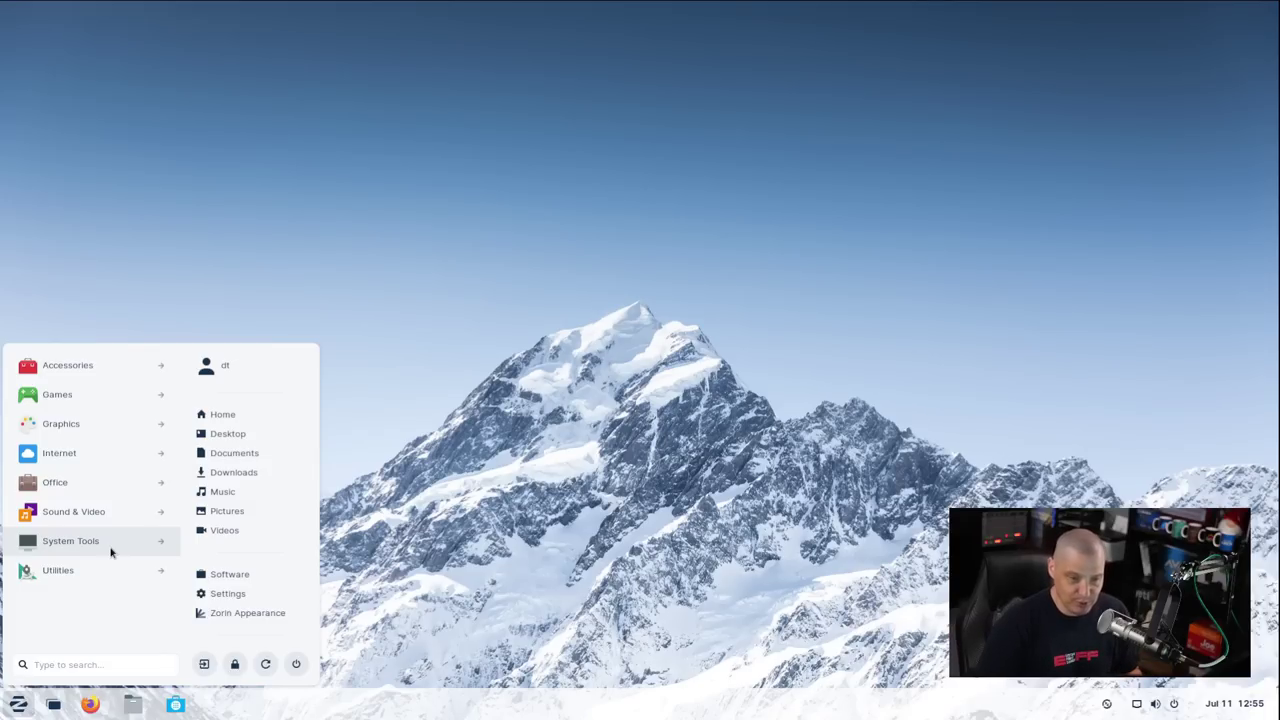
click(111, 552)
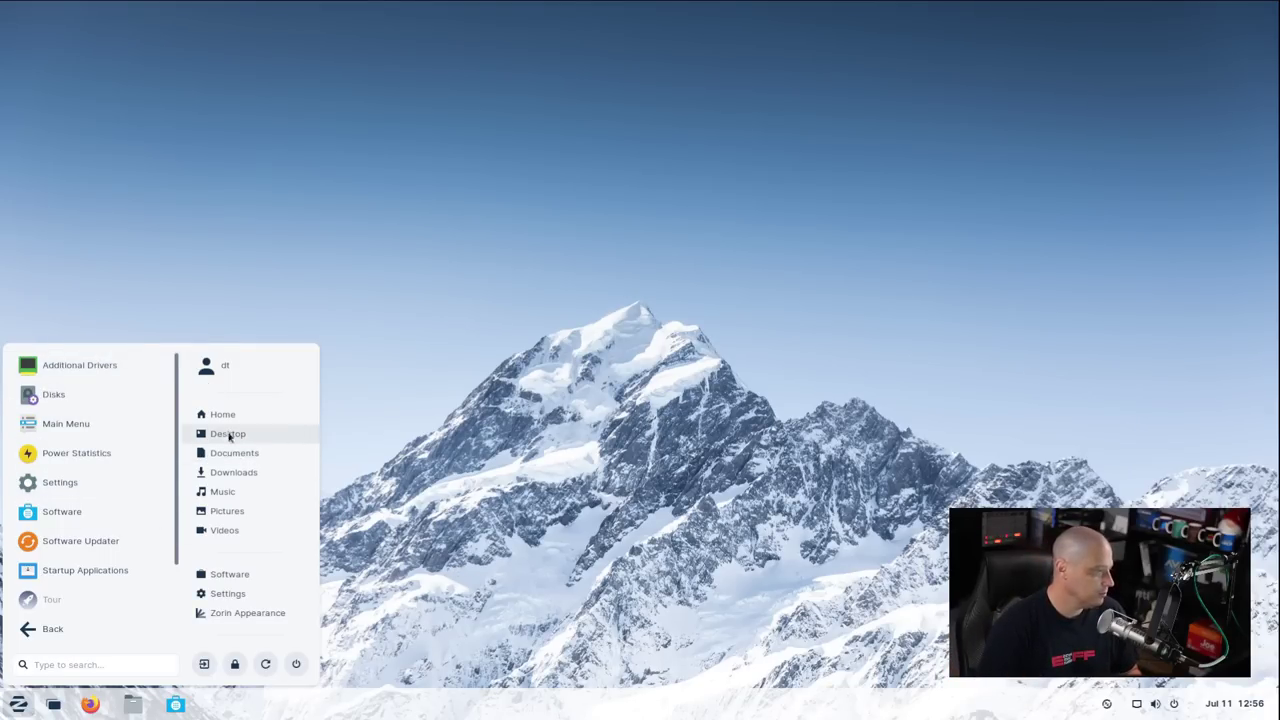
scroll(100, 430, down, 1)
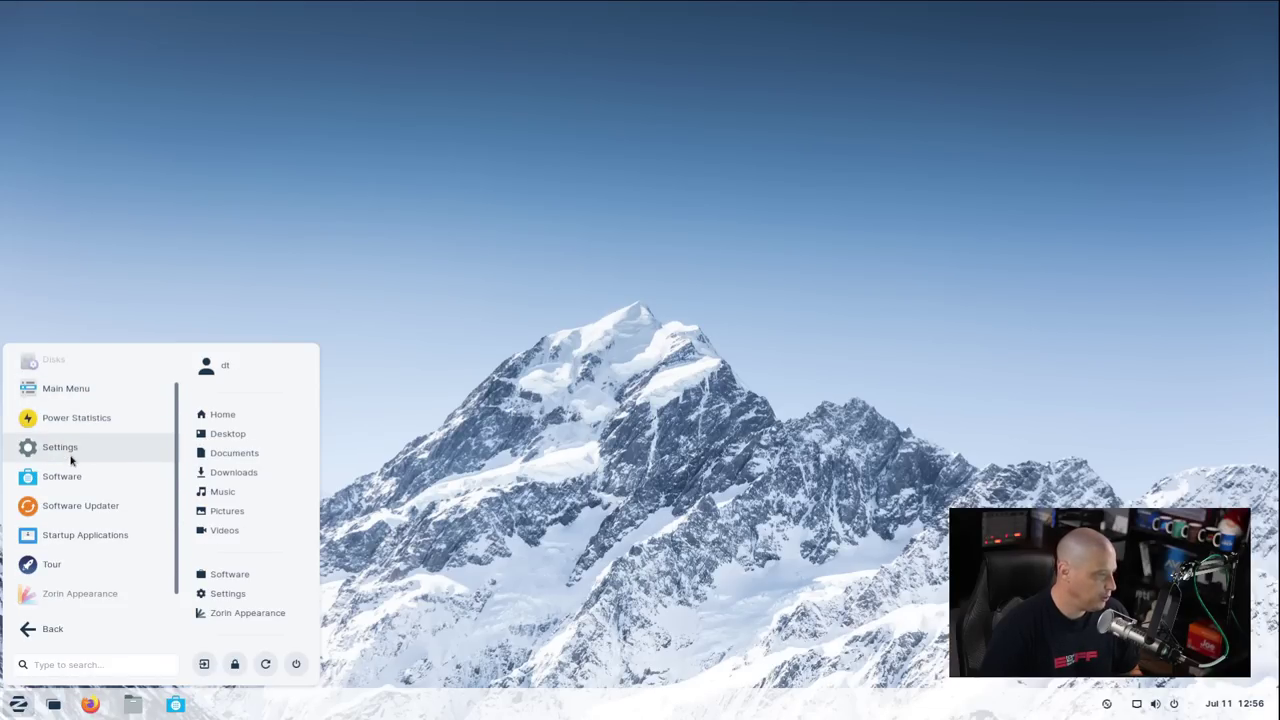
click(94, 483)
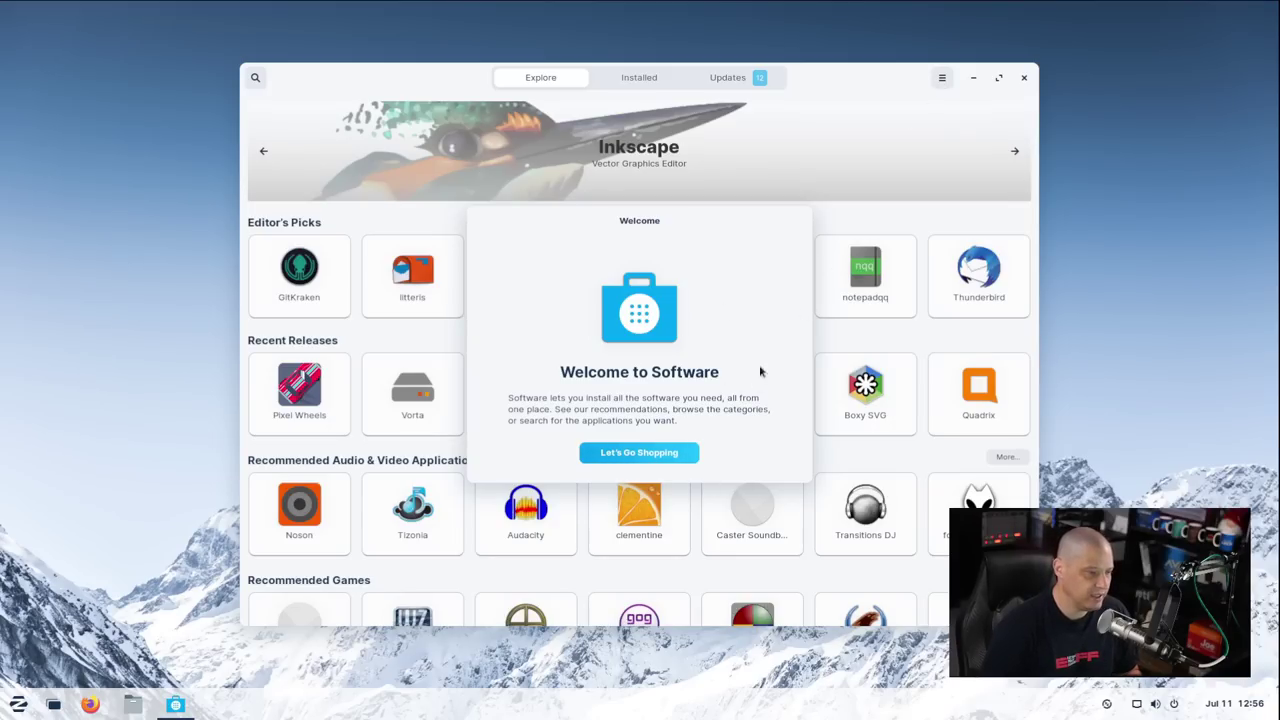
Dismiss the welcome dialog and check the Software store's version in About
click(645, 453)
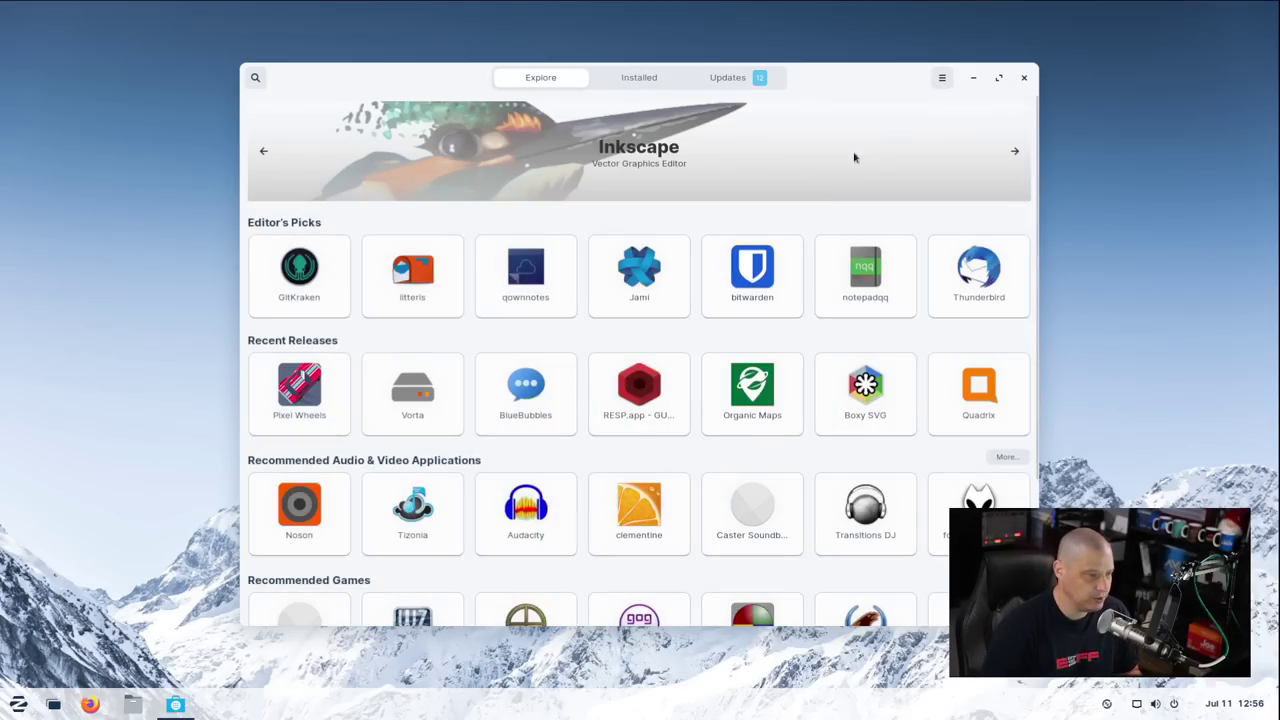
click(942, 78)
click(926, 153)
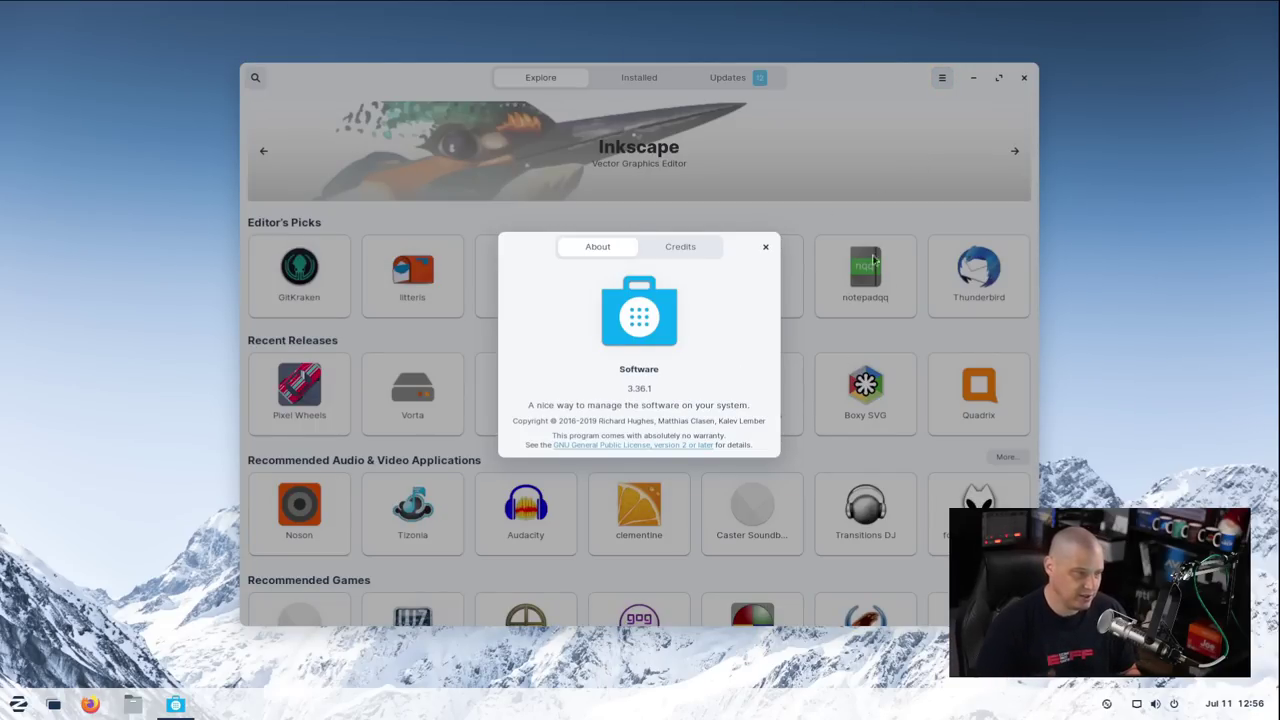
click(766, 247)
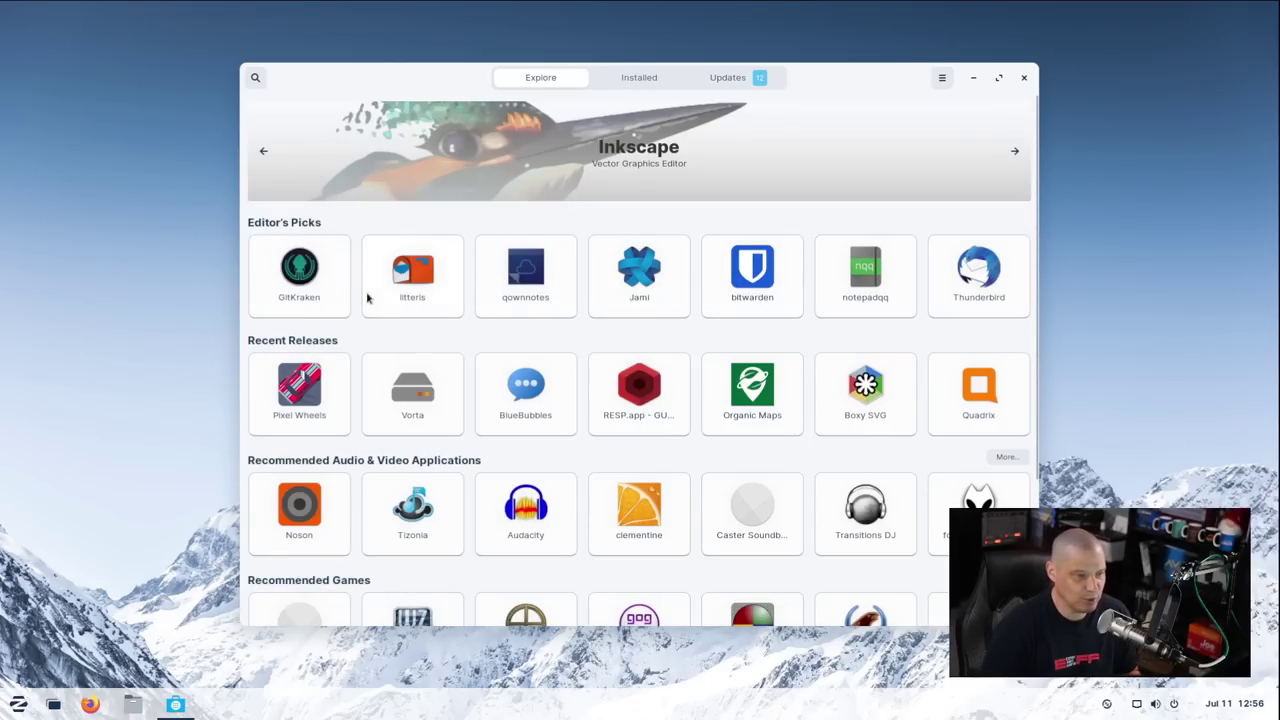
Inspect GitKraken's Snap Store release channels, then return to the Explore page
click(312, 285)
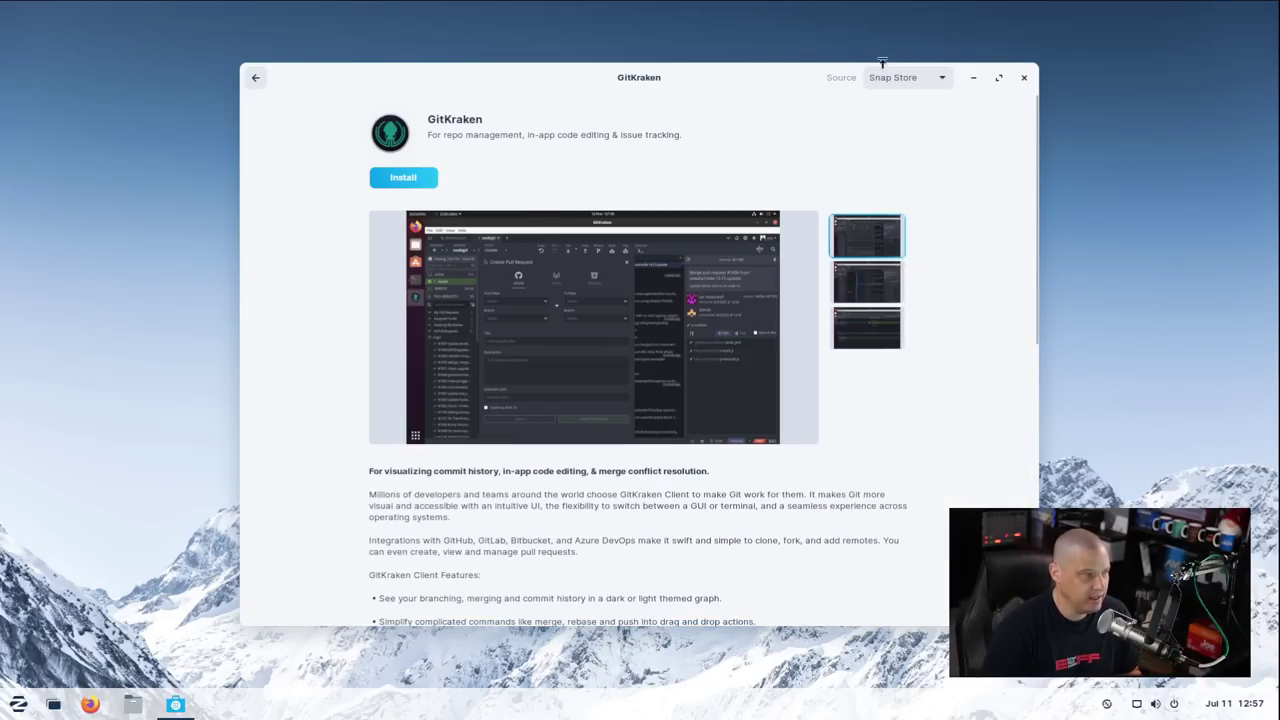
click(940, 80)
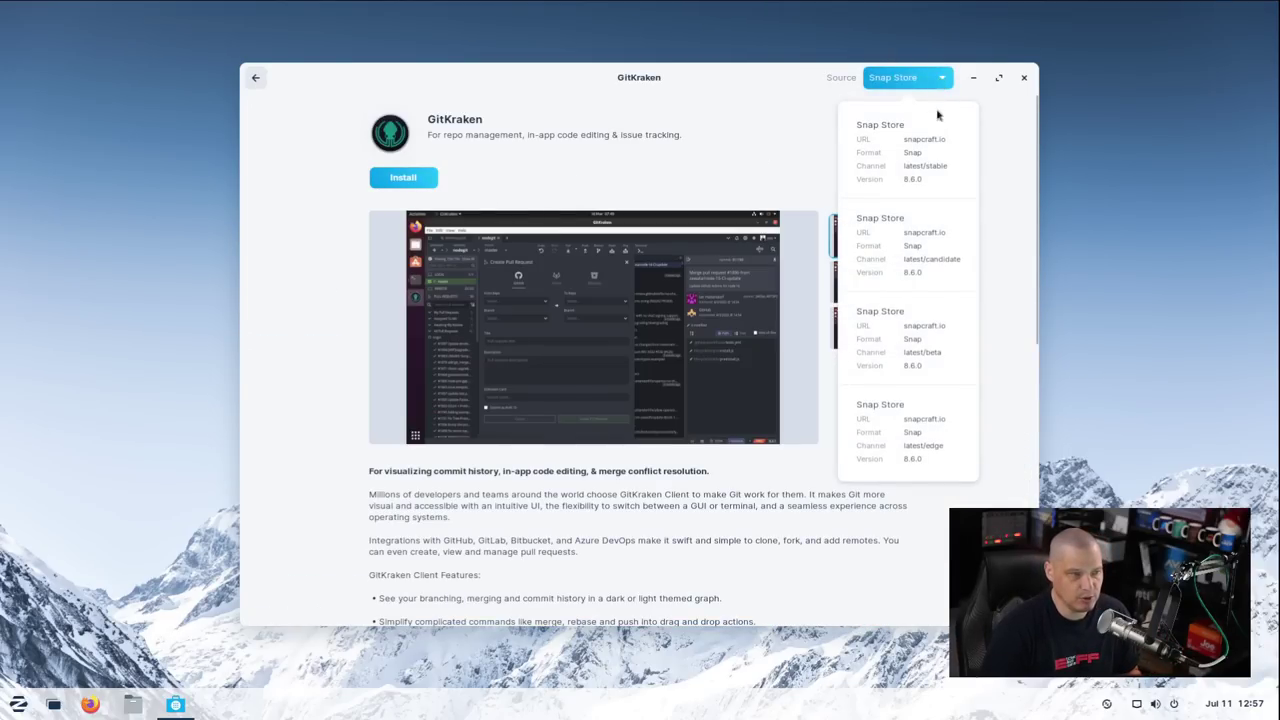
click(757, 151)
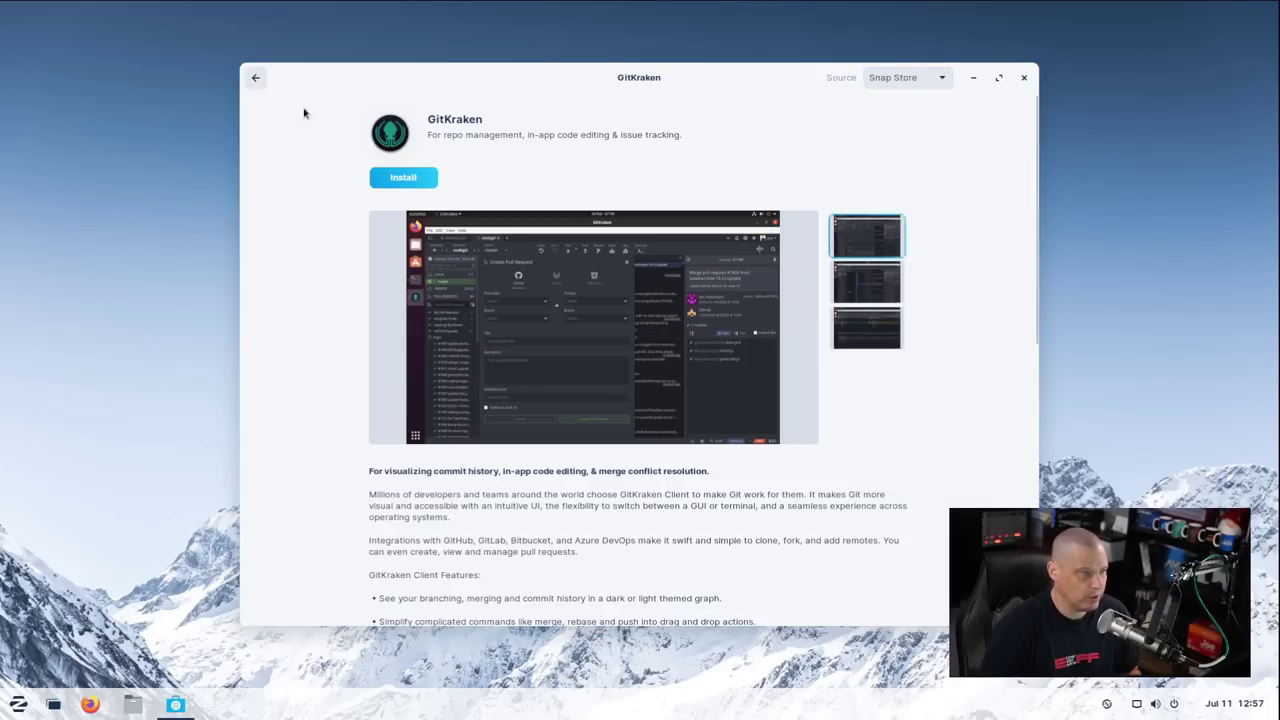
click(255, 77)
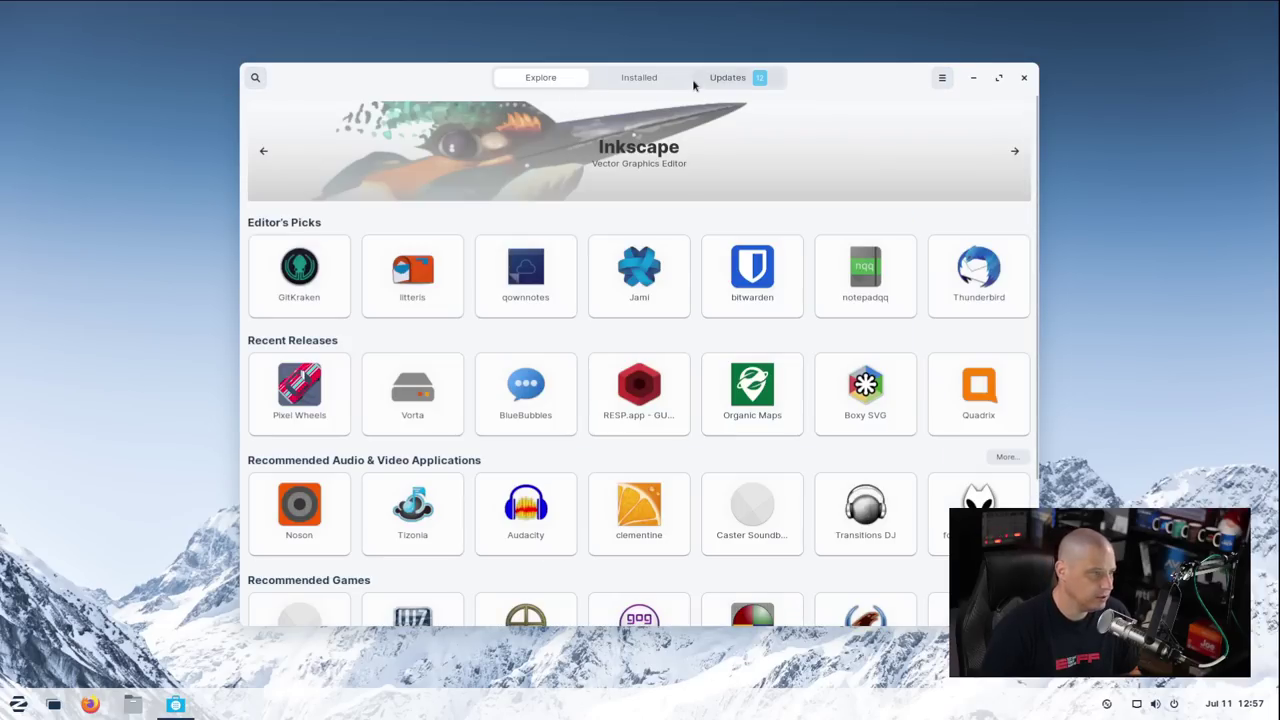
Search the store for 'discord', listing Discord, WebCord, Discover Overlay and discord-canary
click(252, 80)
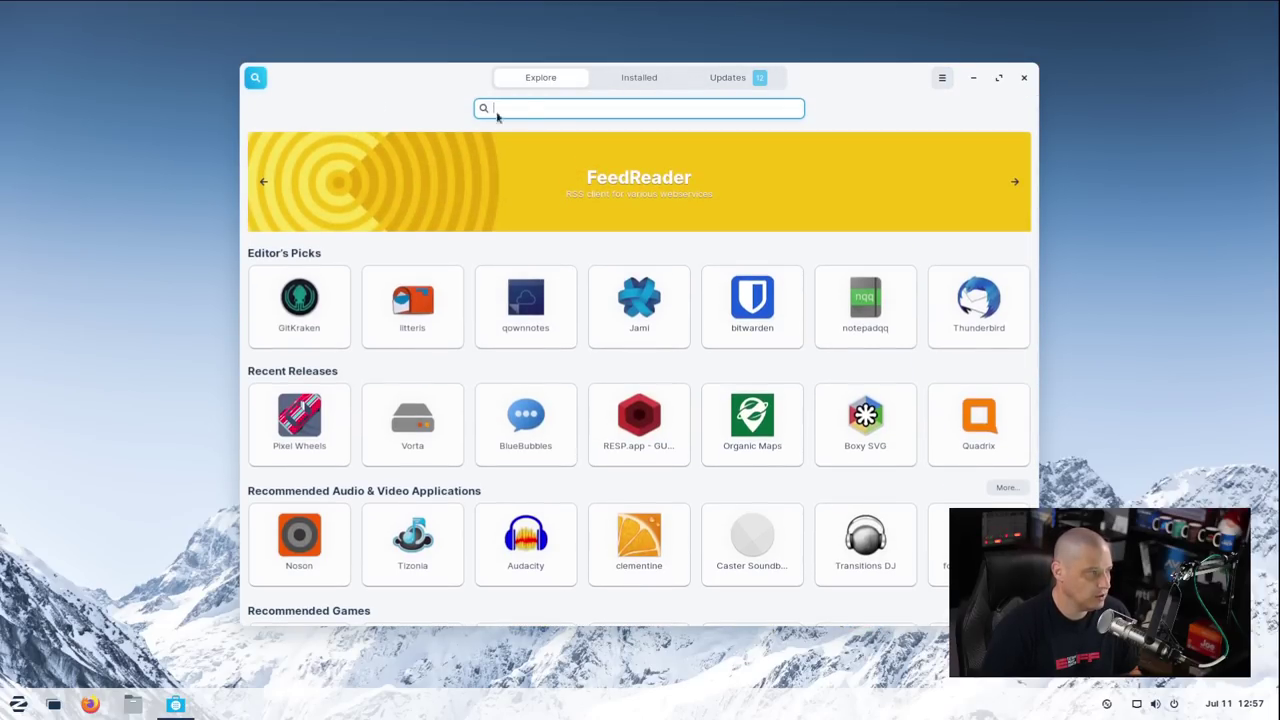
text(discord)
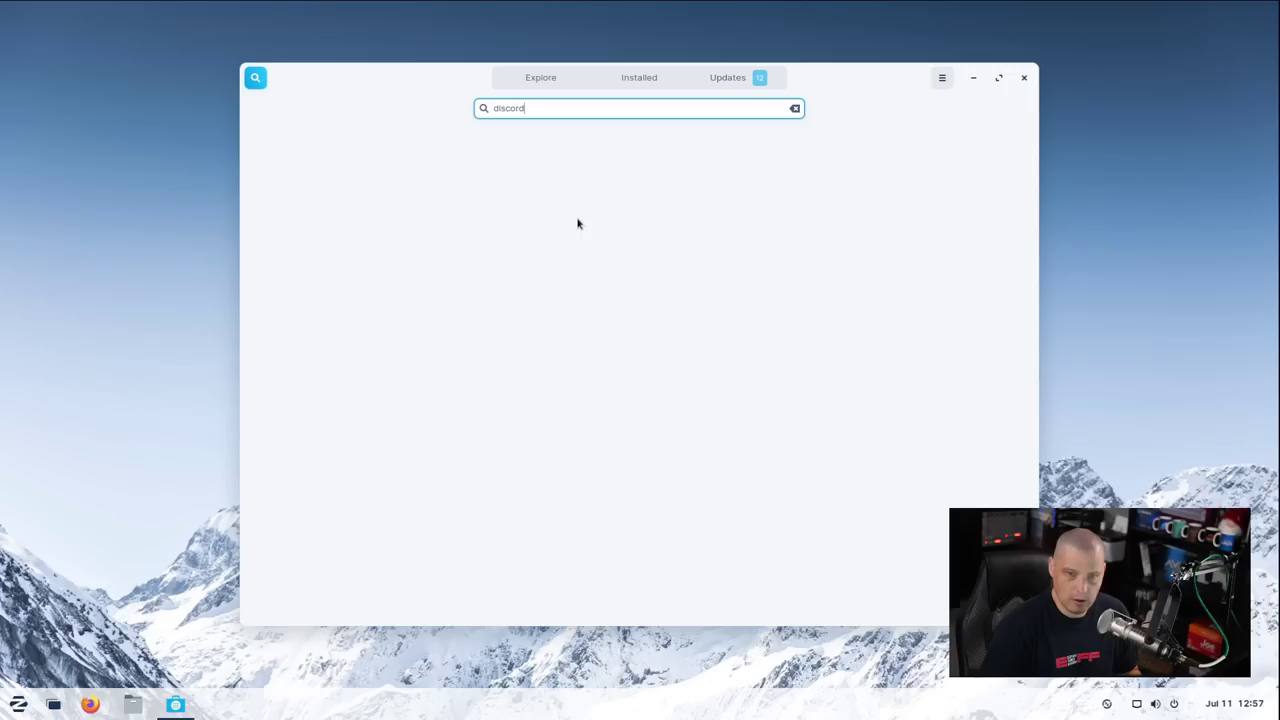
key(Escape)
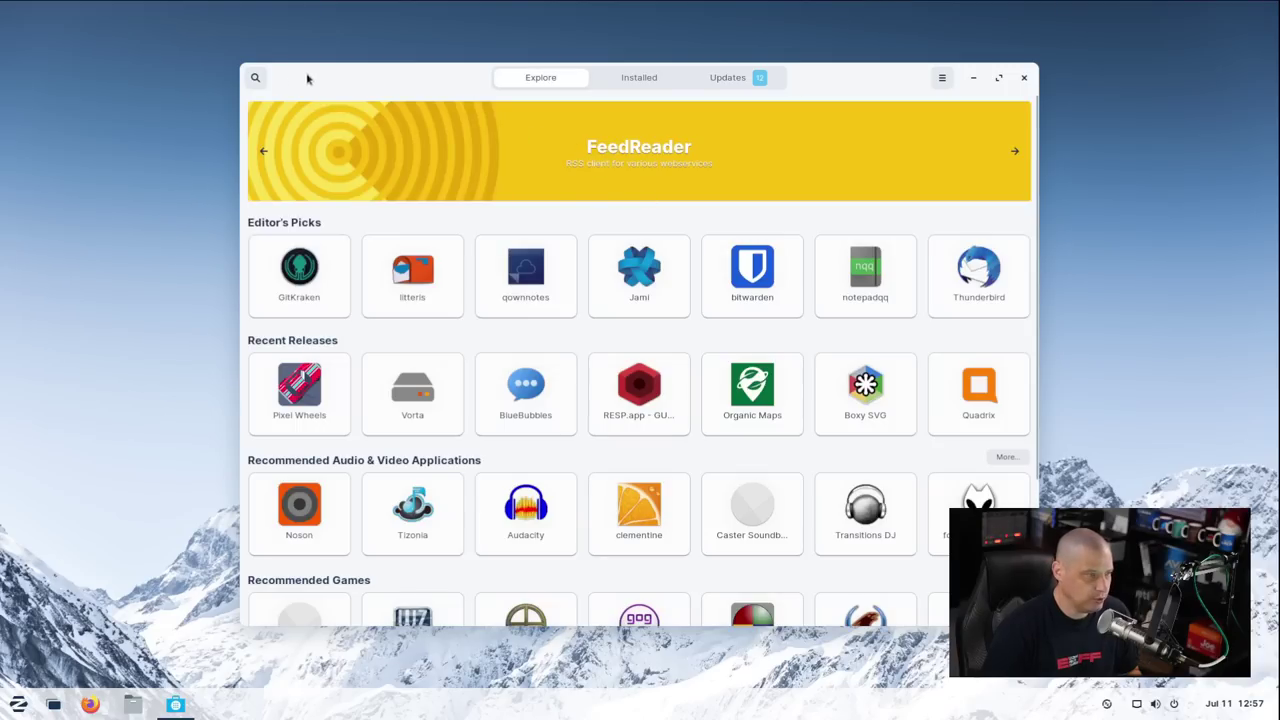
click(255, 77)
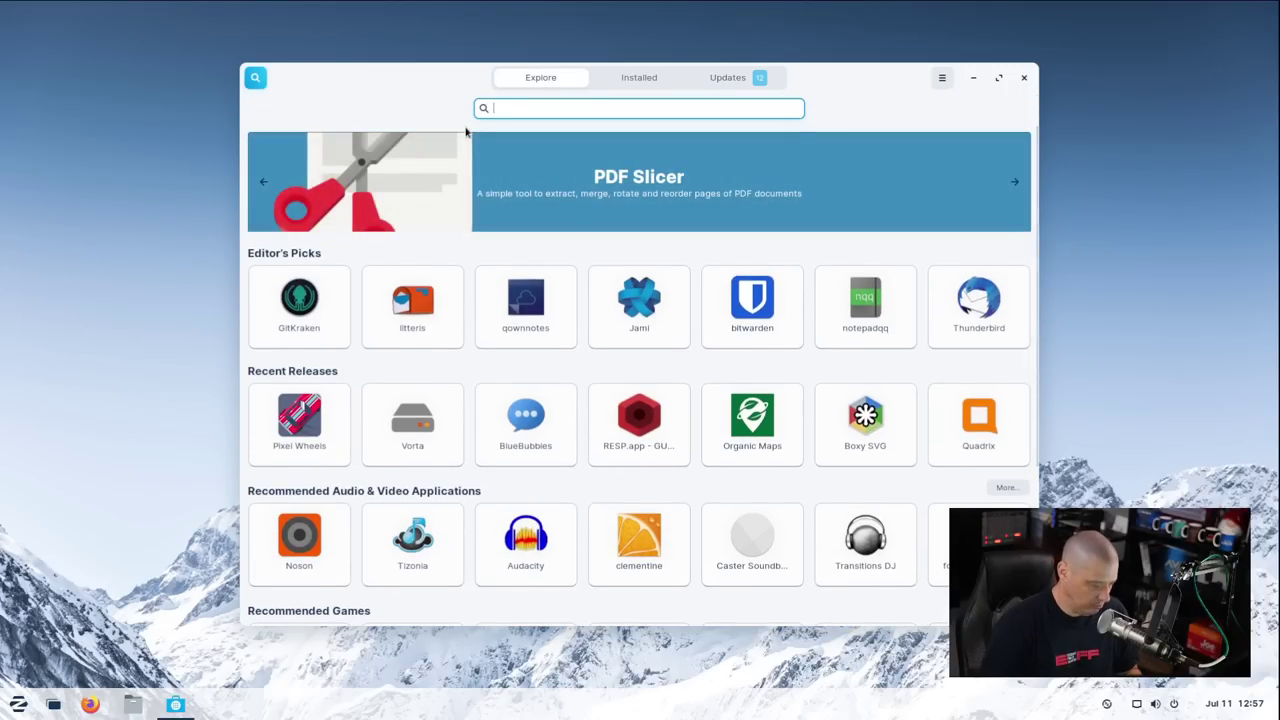
text(discord)
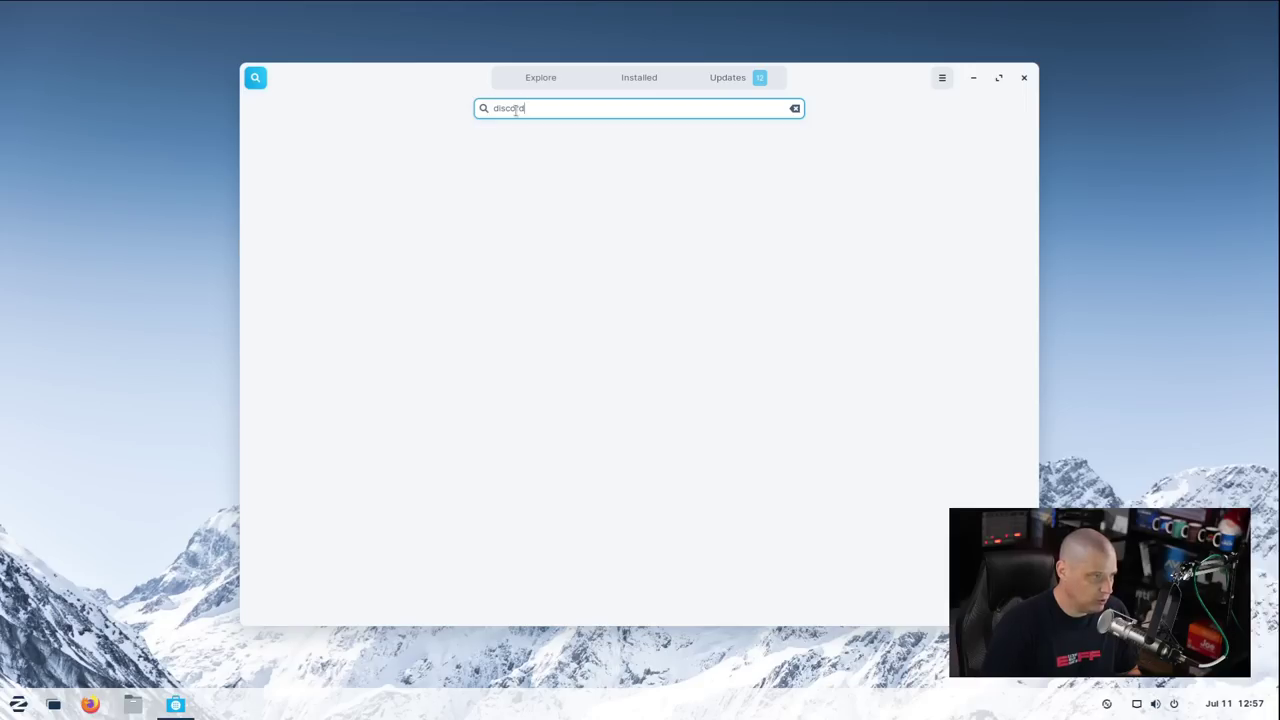
double_click(515, 111)
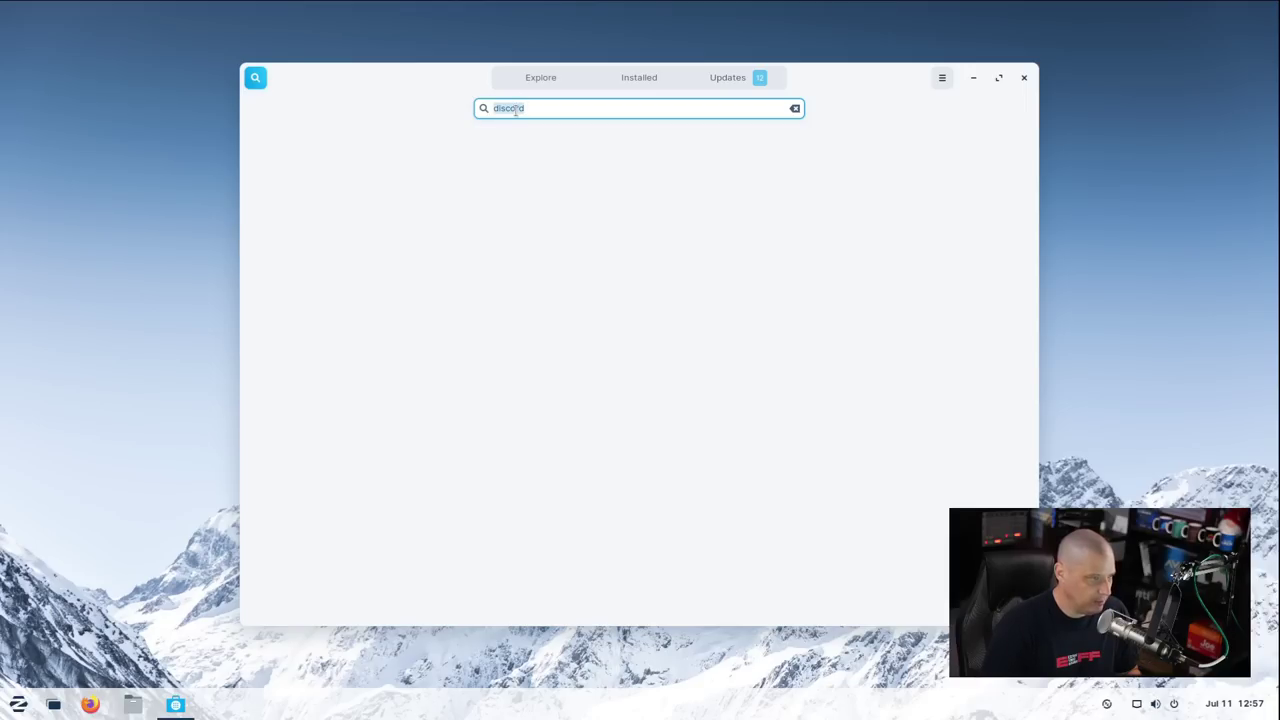
text(htop)
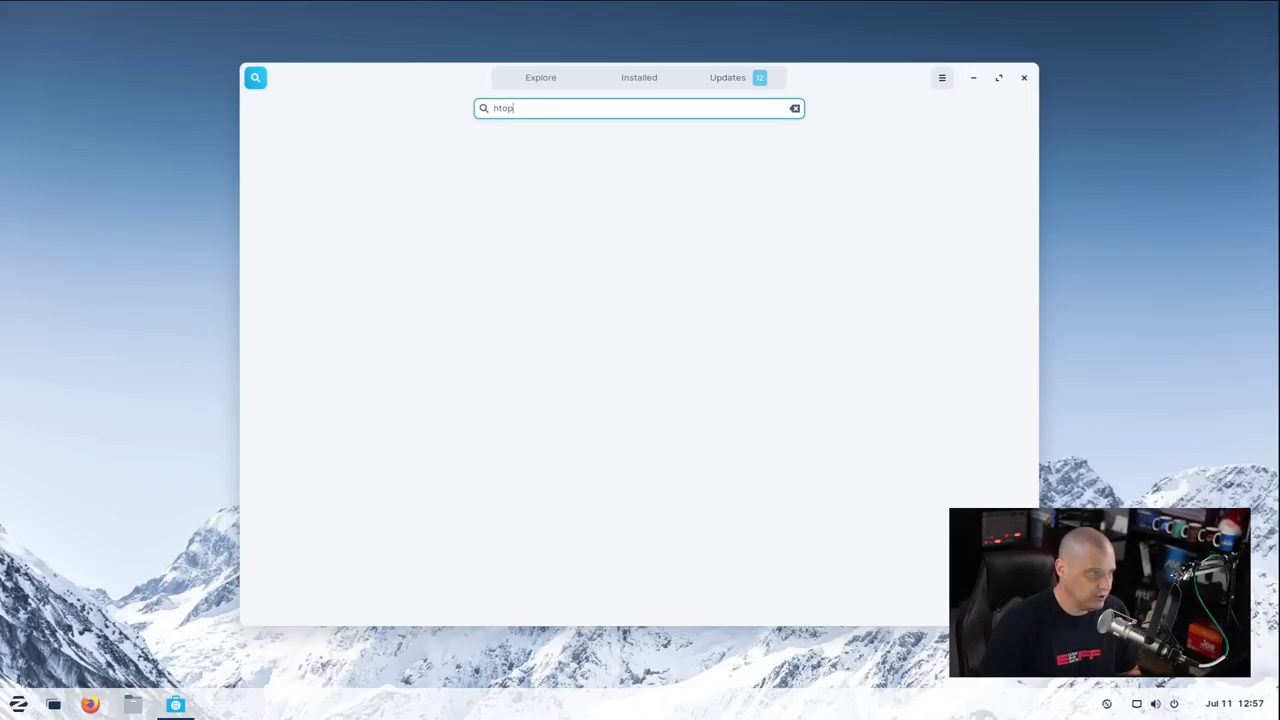
key(BackSpace)
key(BackSpace)
key(BackSpace)
key(BackSpace)
text(discord)
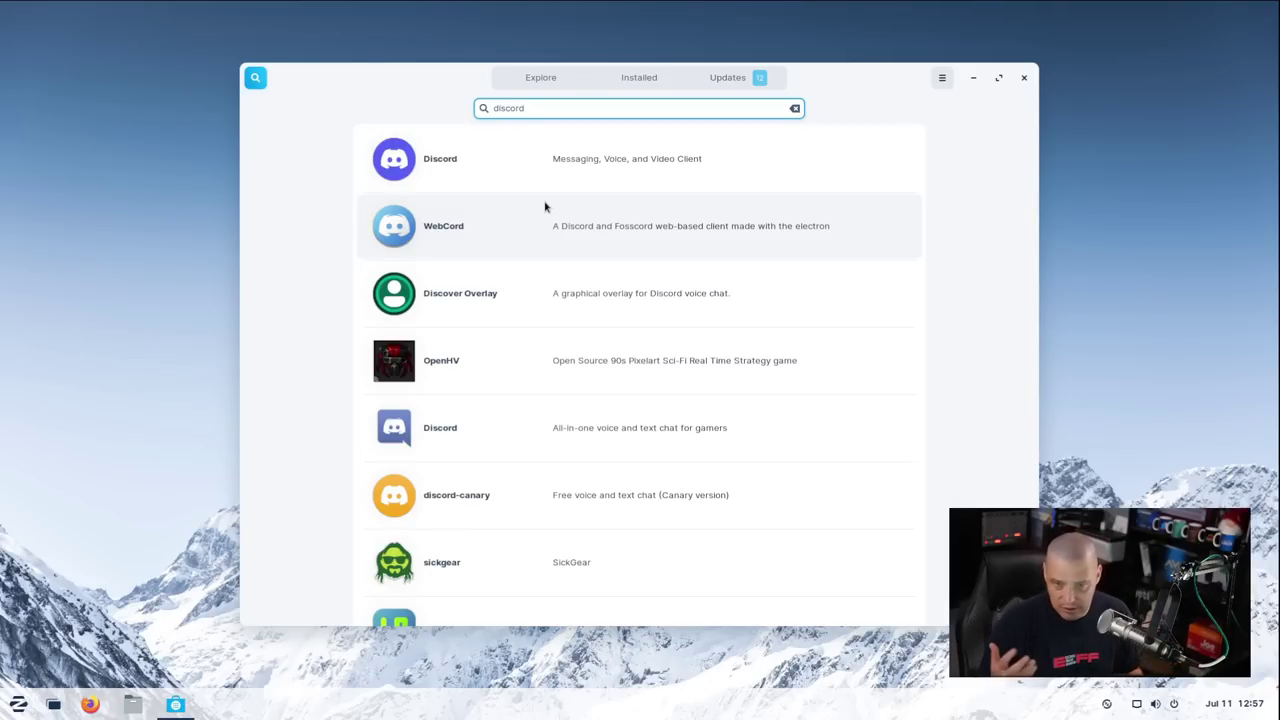
Start installing Discord from flathub, cancel the installation, and close Software
click(560, 162)
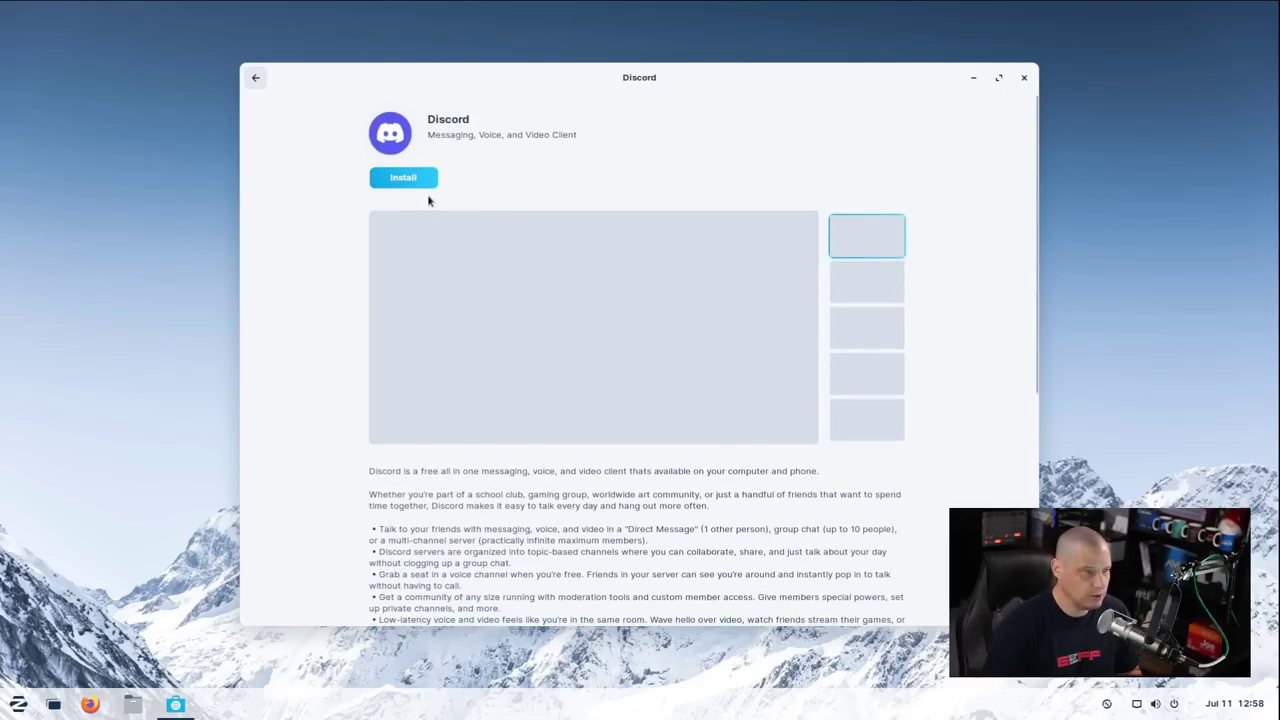
click(420, 184)
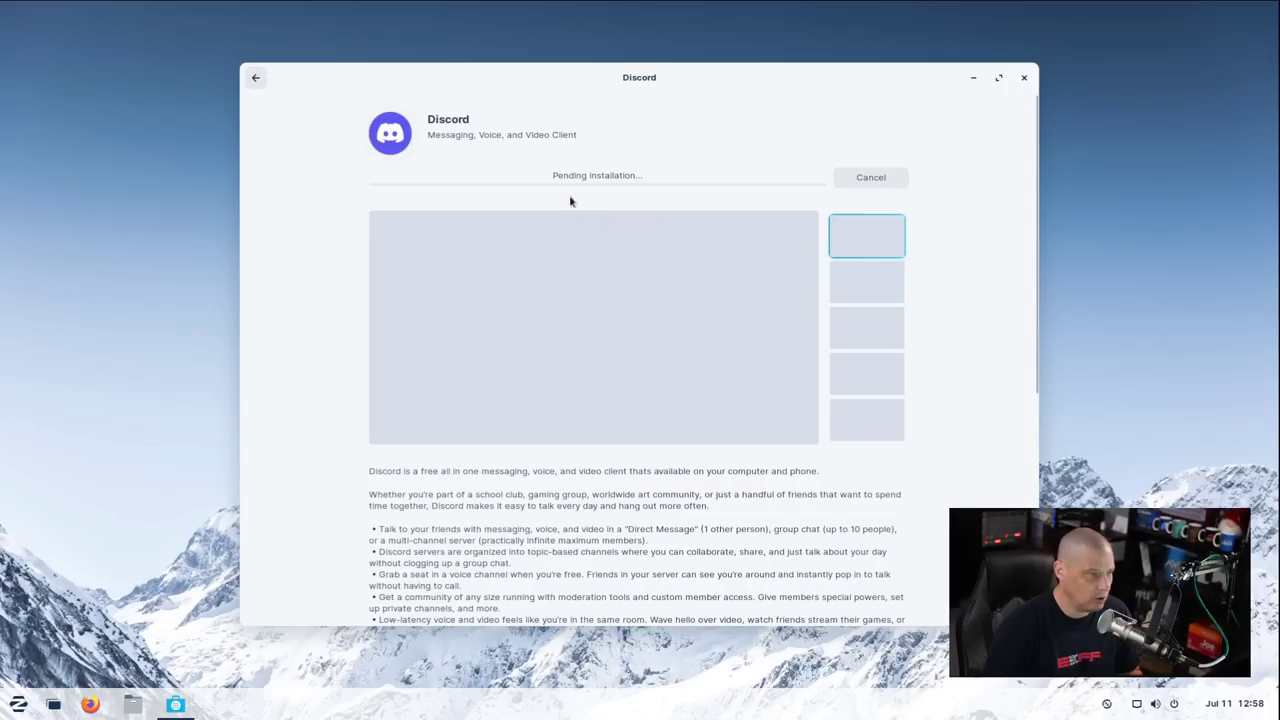
scroll(800, 256, down, 5)
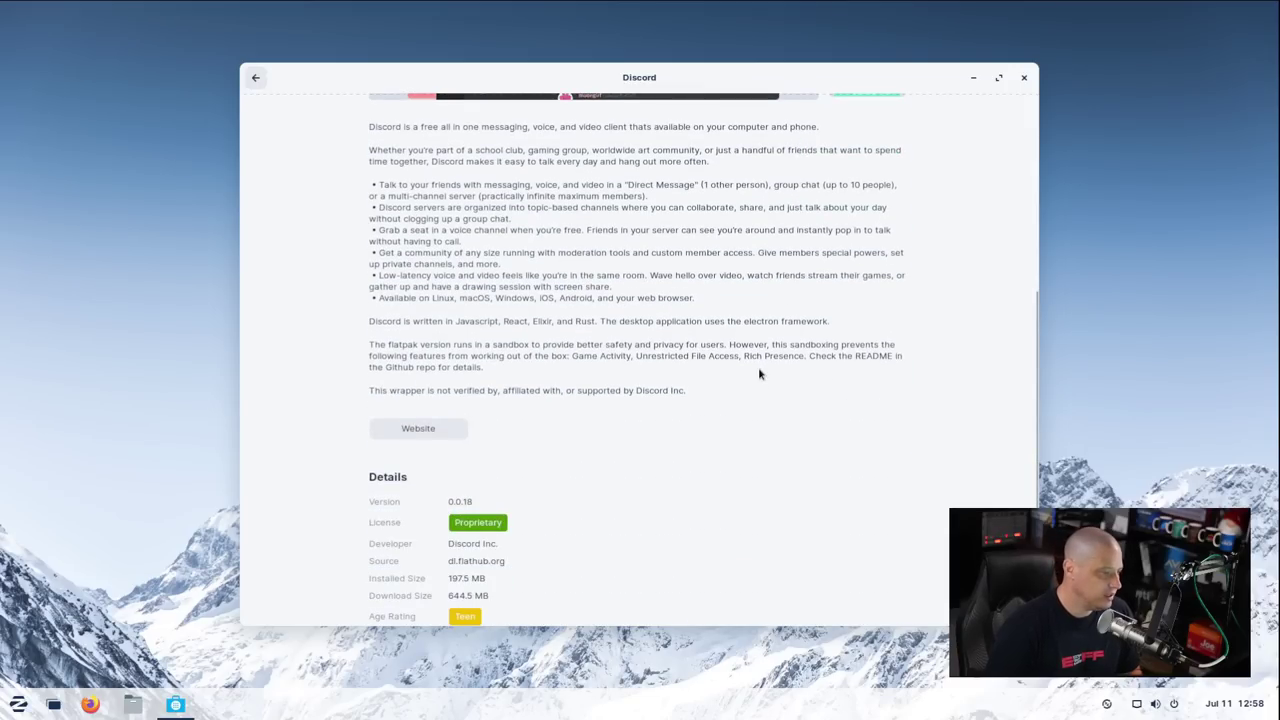
scroll(759, 374, down, 1)
drag(459, 500, 510, 501)
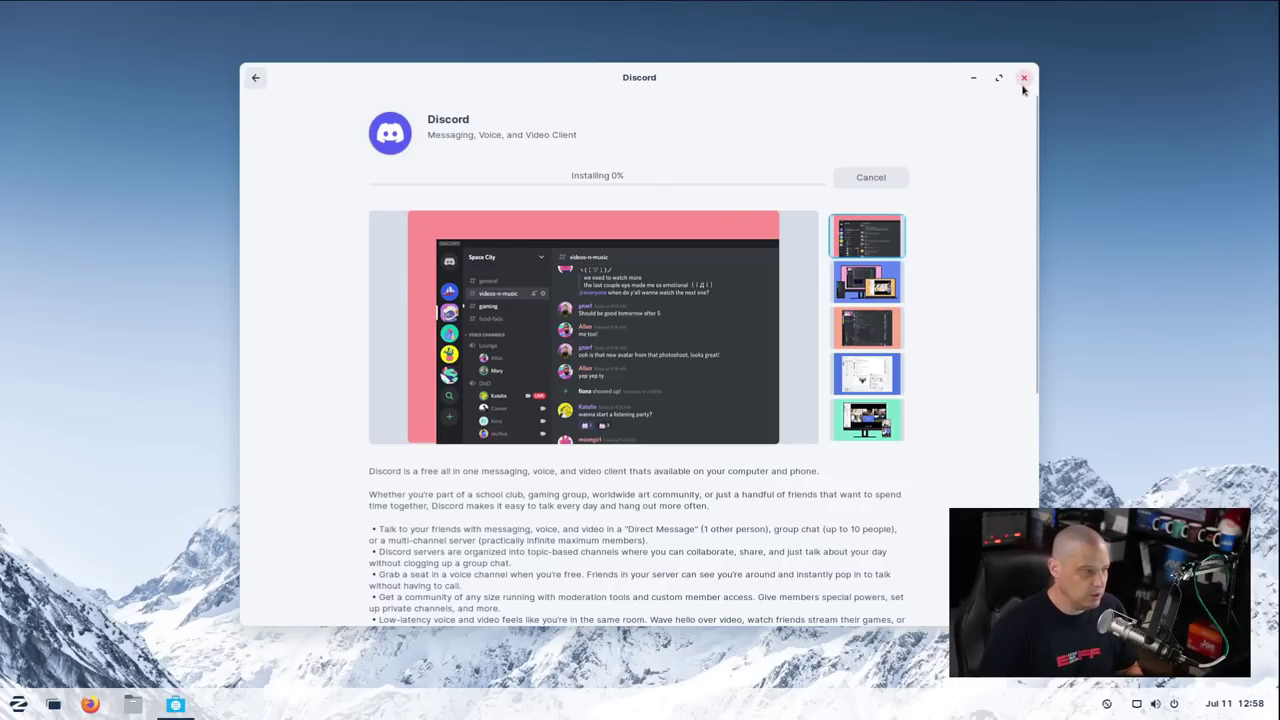
click(858, 180)
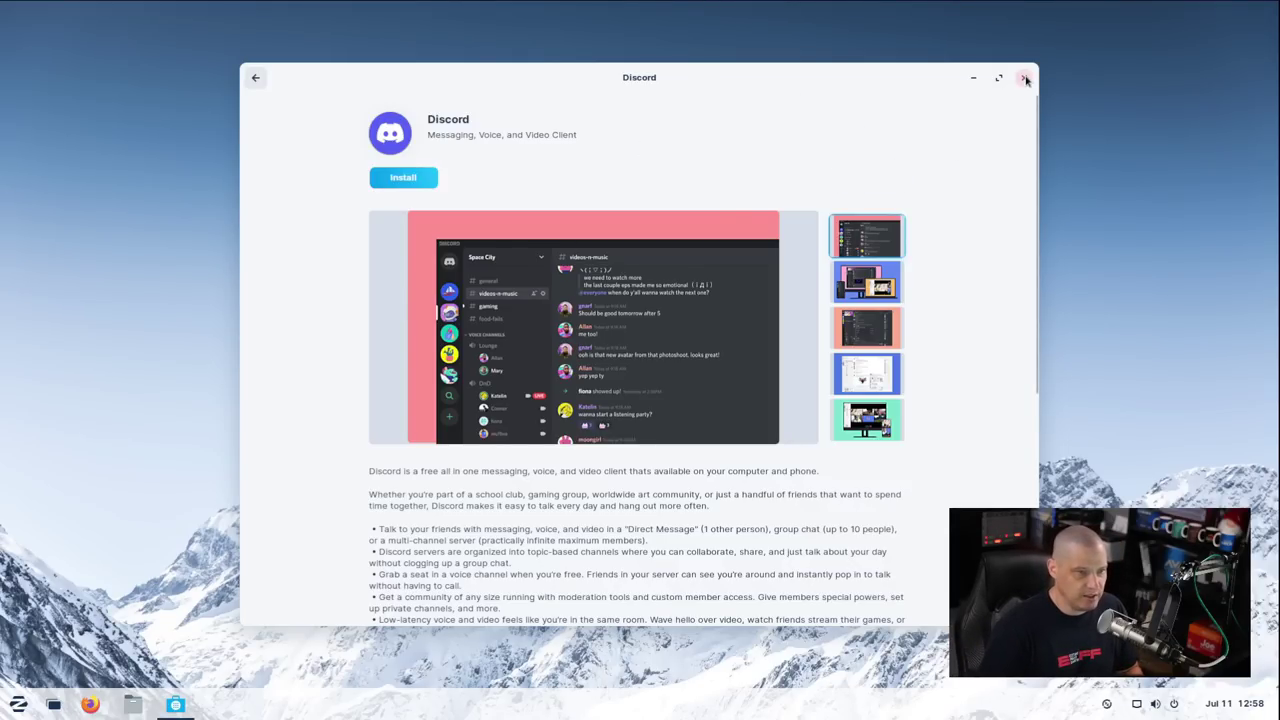
click(1025, 80)
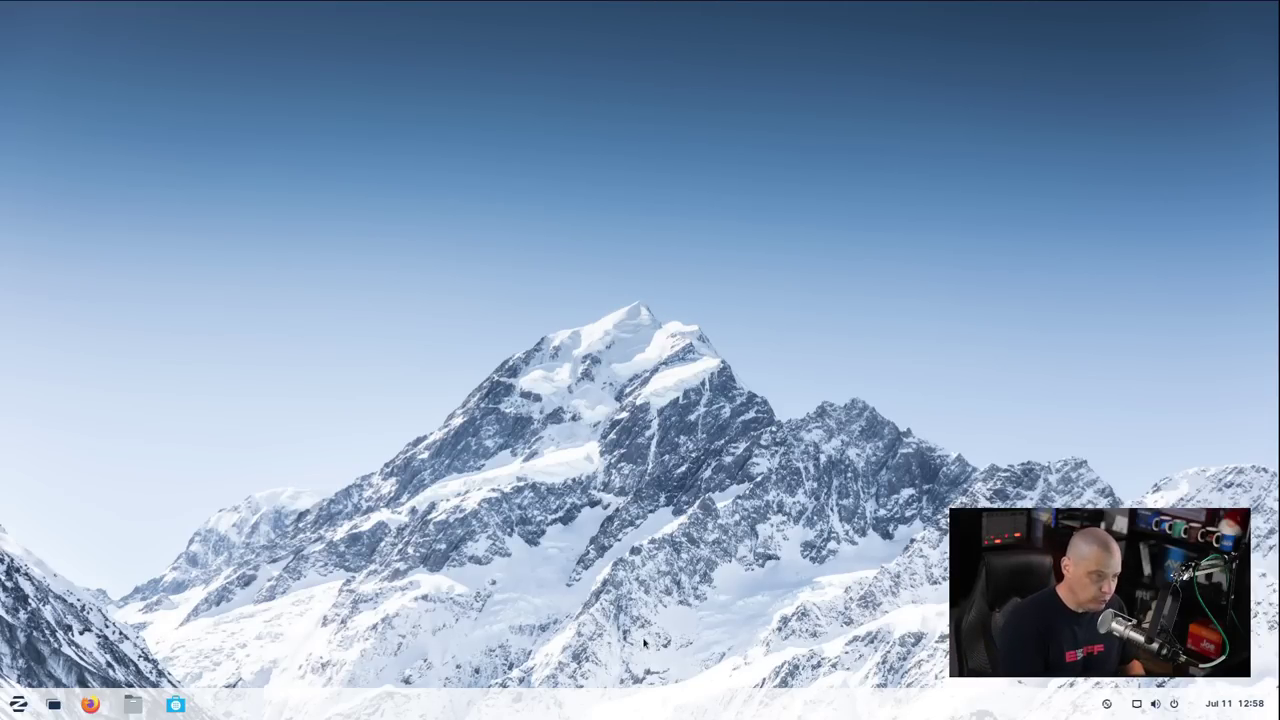
Open a maximized terminal with larger text and show the kernel version with 'uname -r'
key(ctrl+alt+t)
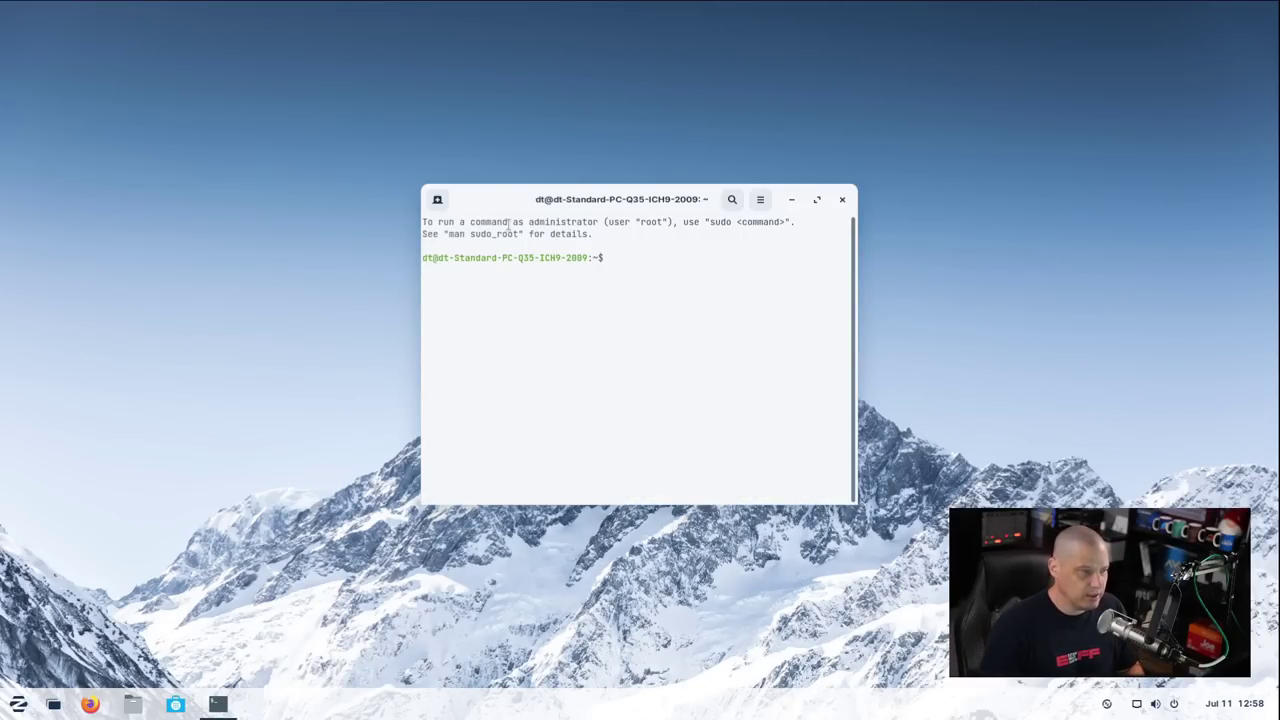
double_click(507, 201)
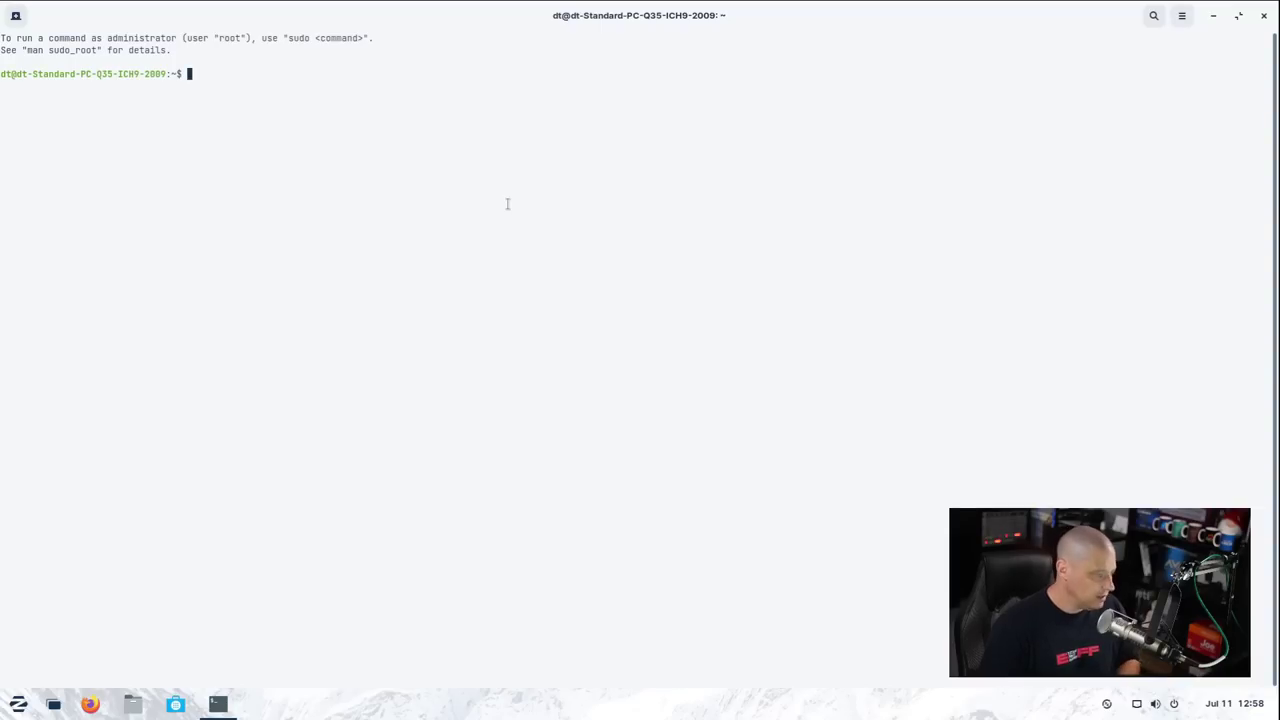
key(ctrl+plus)
key(ctrl+plus)
key(ctrl+plus)
key(ctrl+plus)
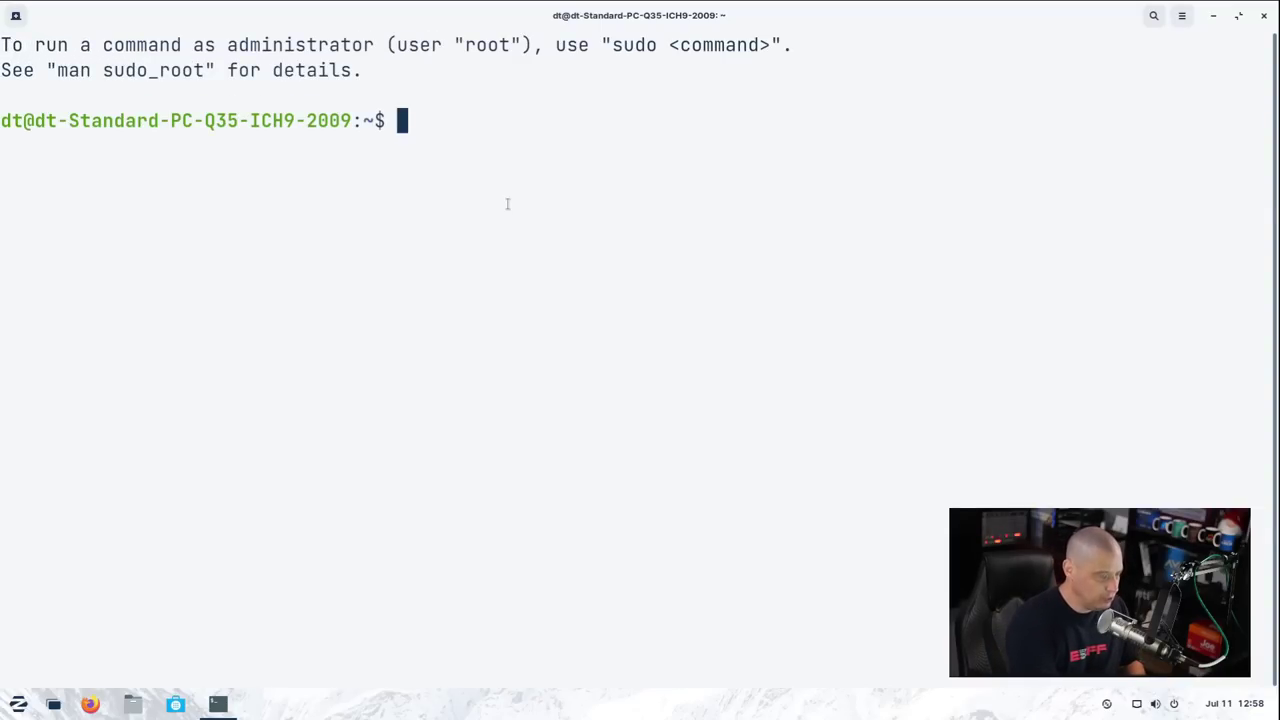
text(uname -r)
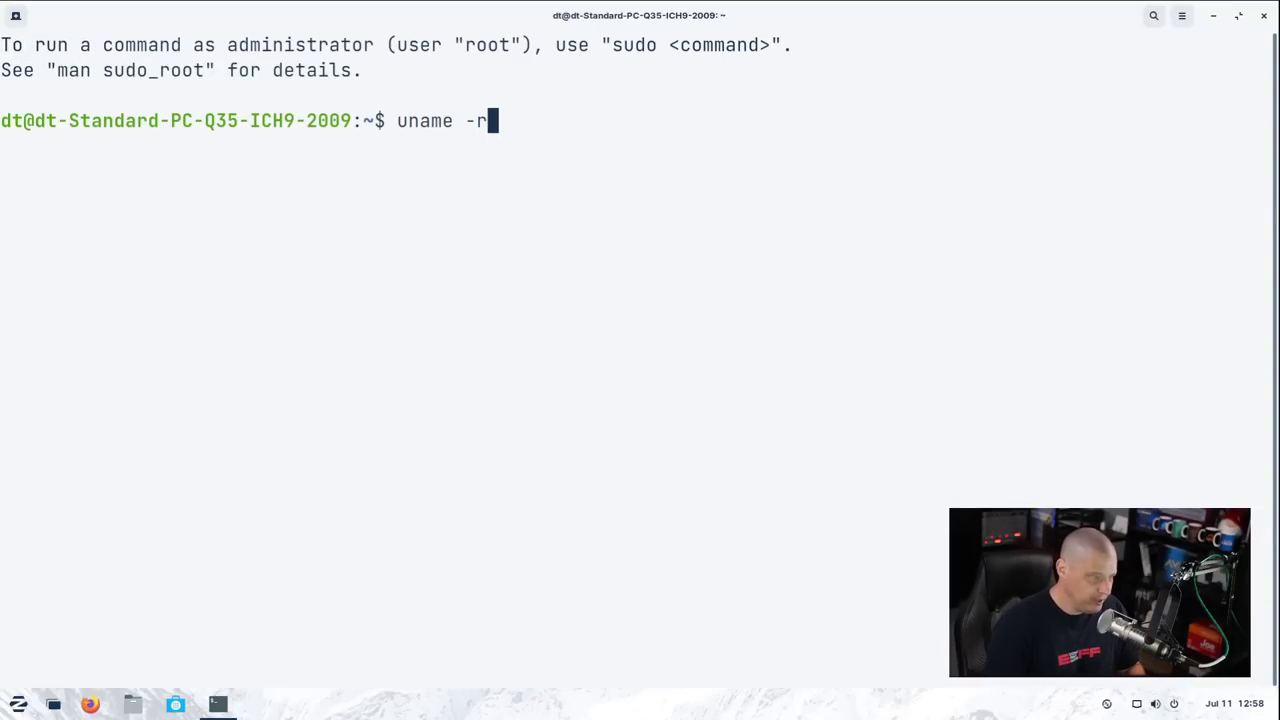
key(Return)
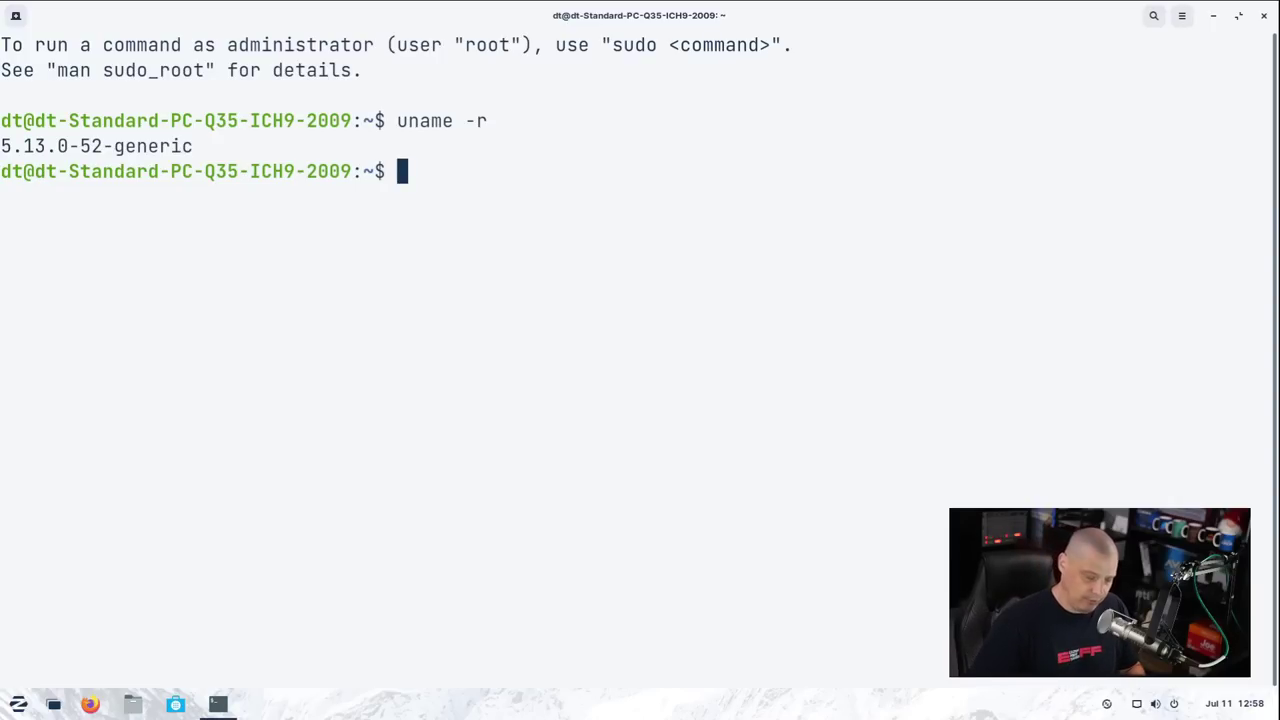
Count installed packages (1869) with 'apt list --installed | wc -l' and confirm htop is missing
text(apt list )
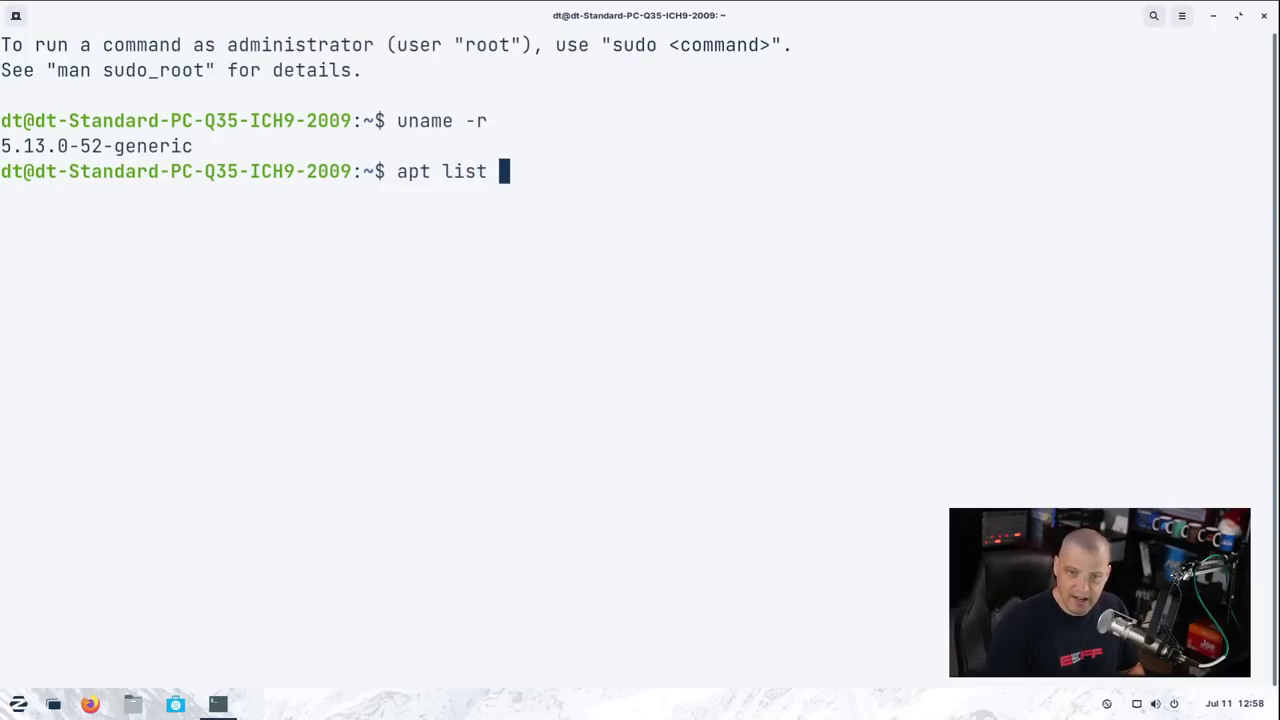
text(--in)
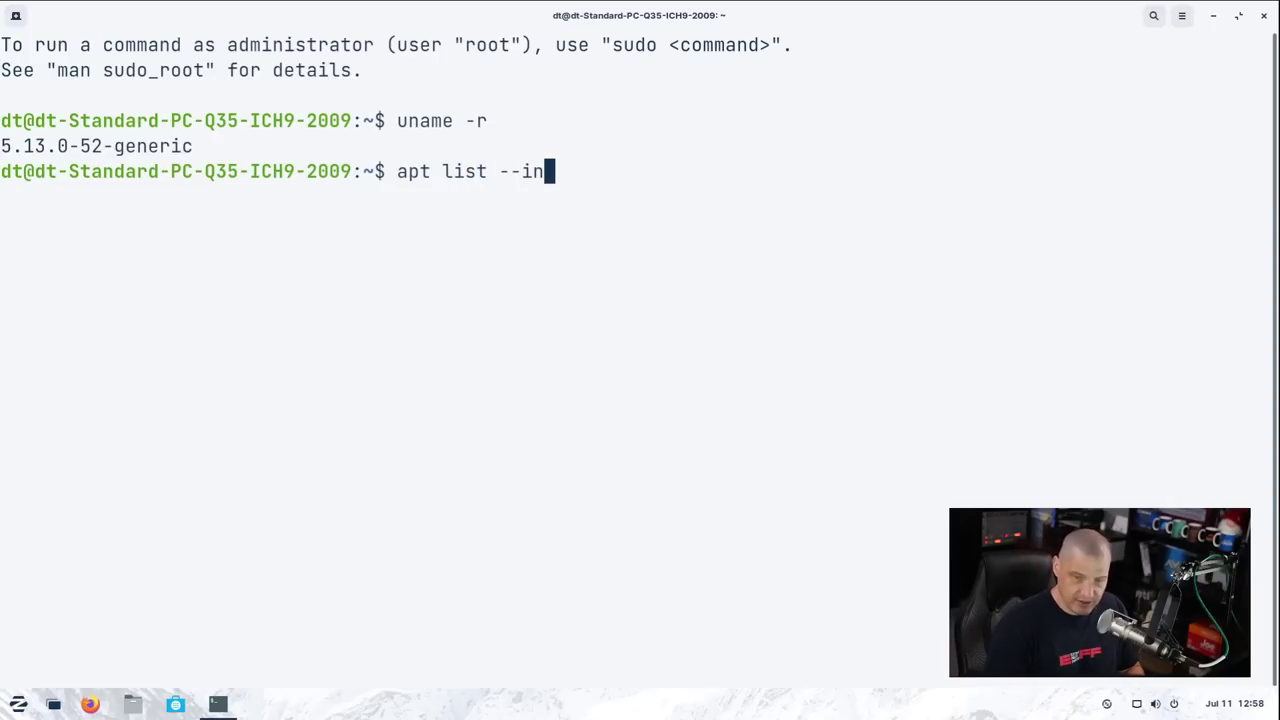
text(stalled)
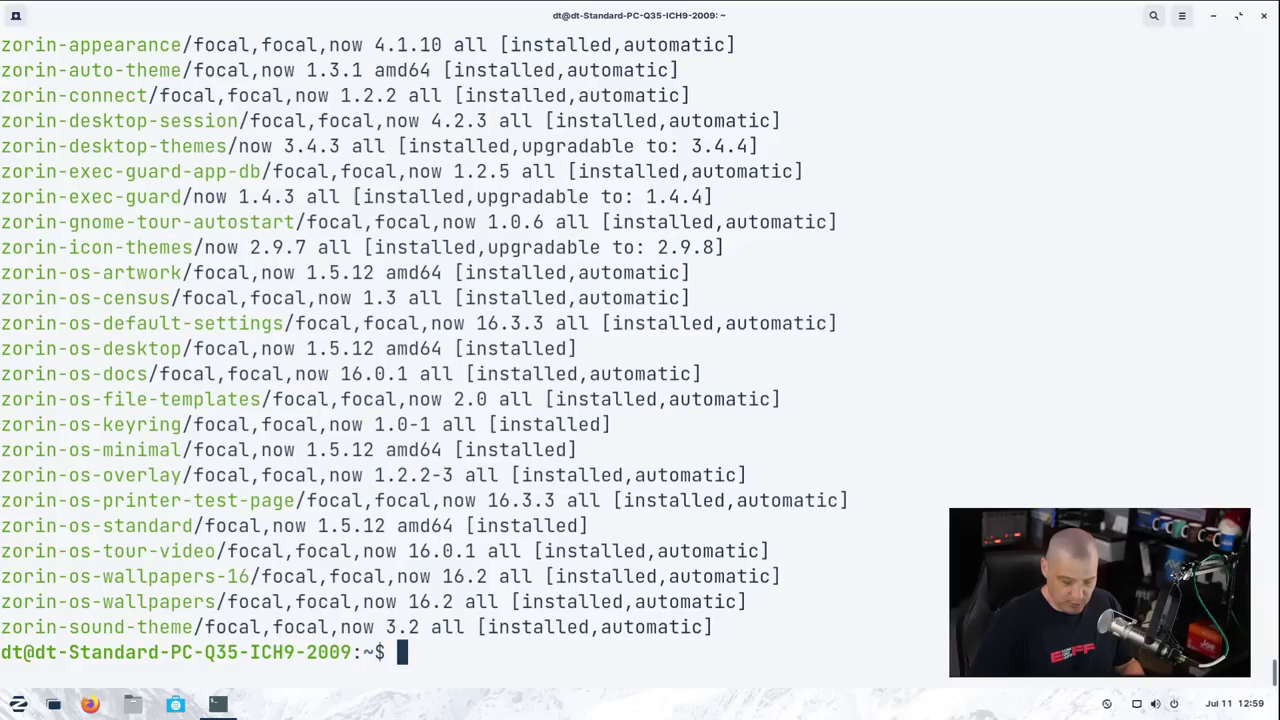
key(Up)
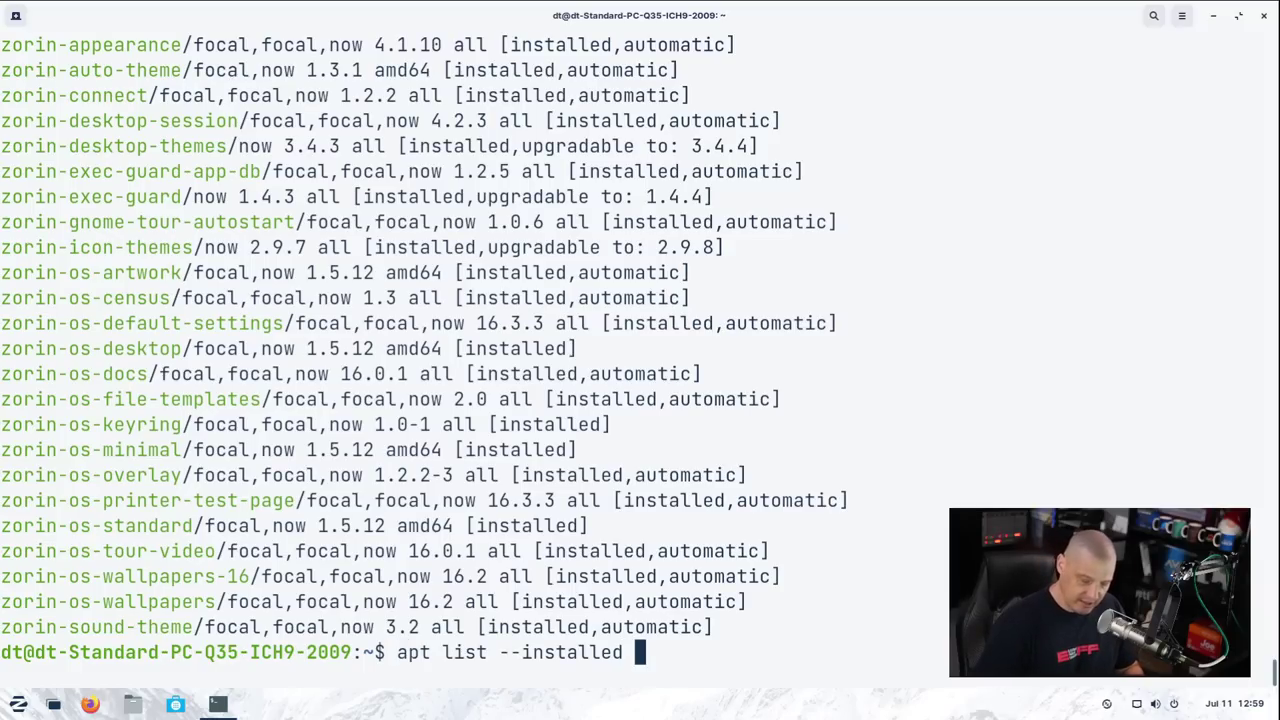
text(| wc)
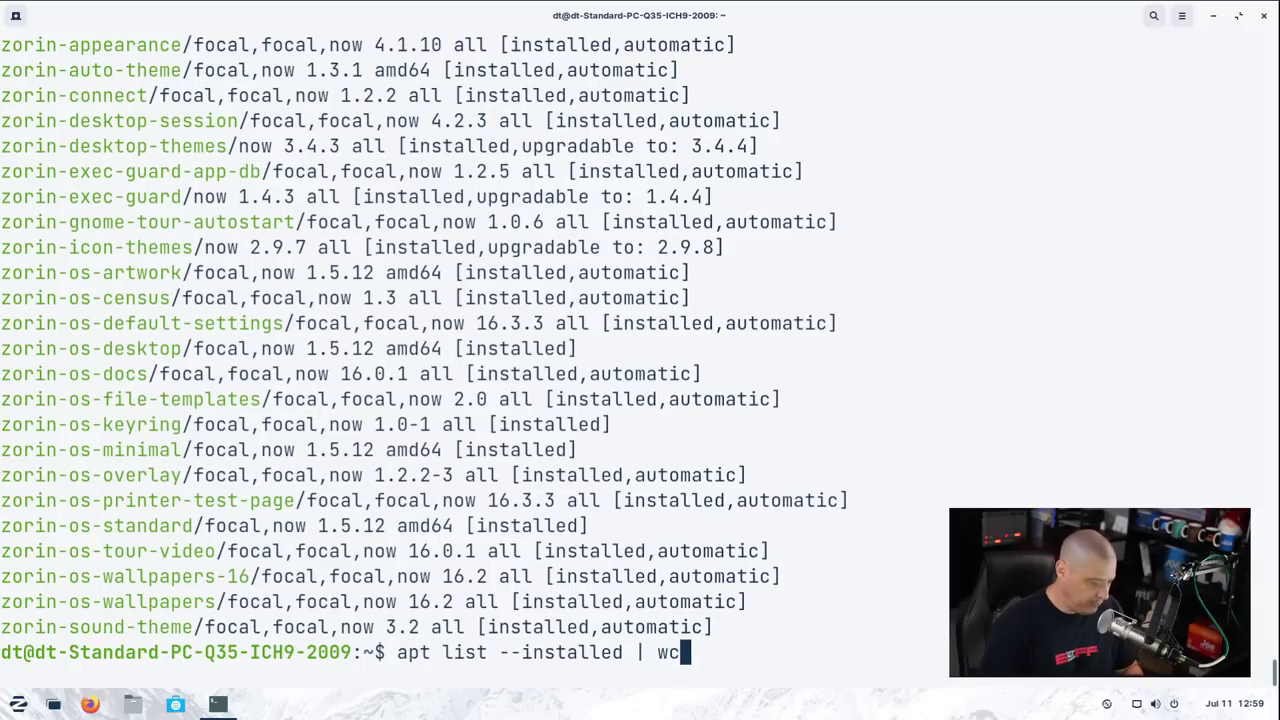
text( -l)
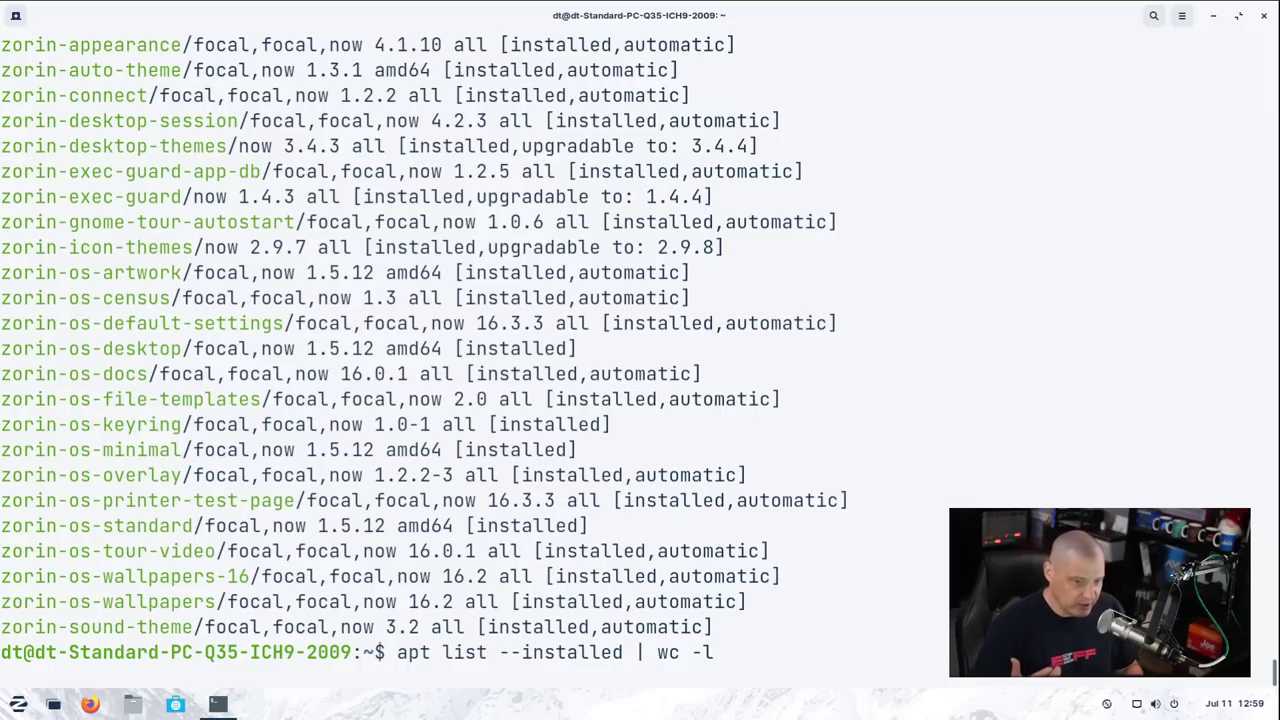
key(Return)
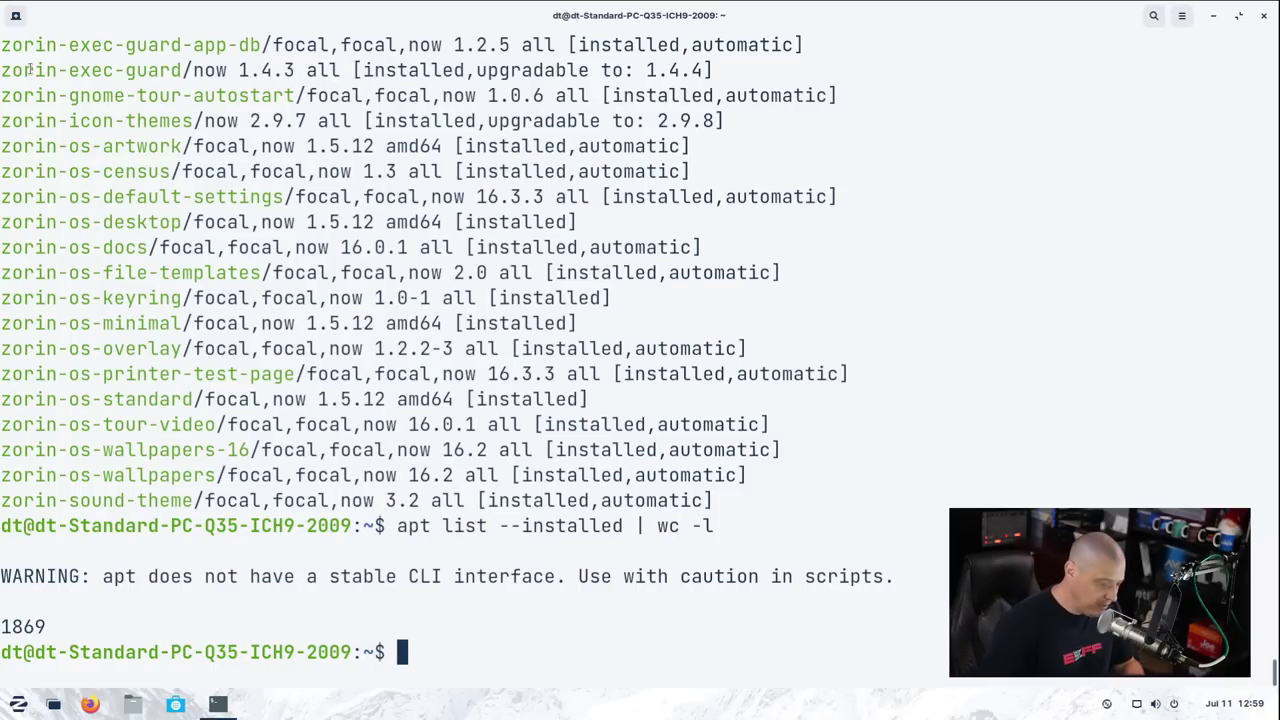
text(htop)
key(Return)
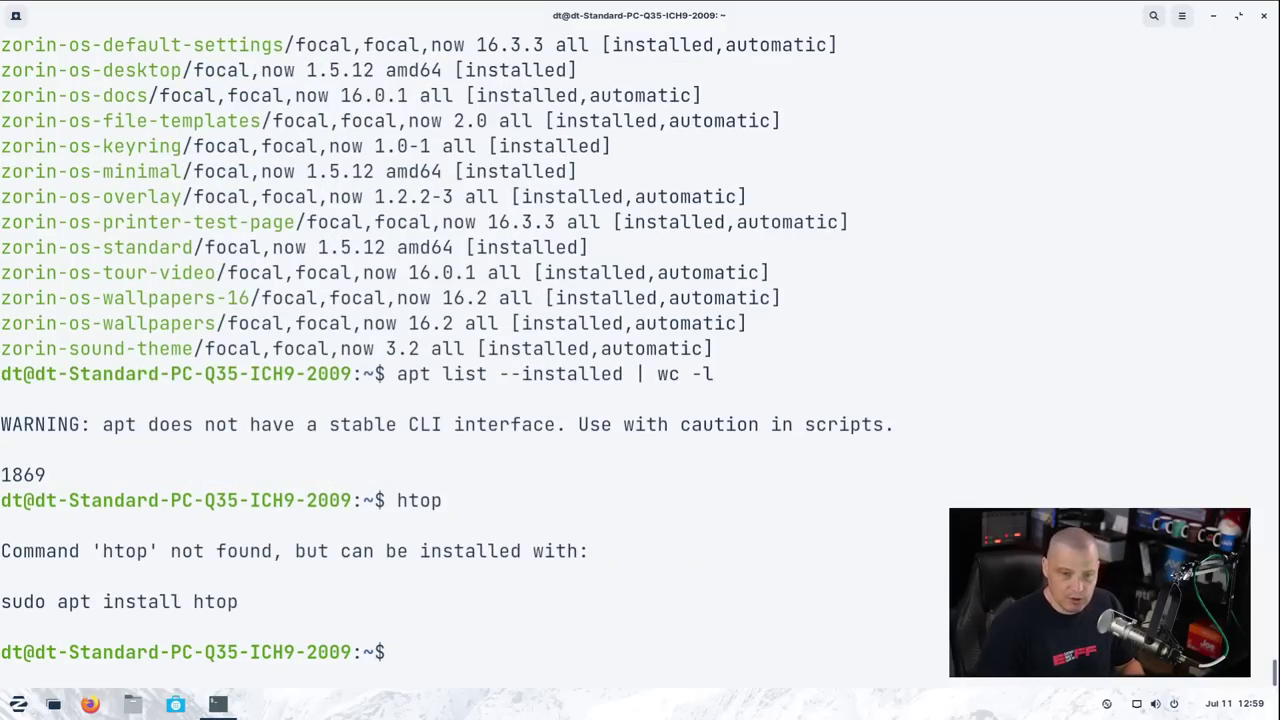
Install htop with 'sudo apt install htop', run it to view processes, then quit with q
text(sudo apt)
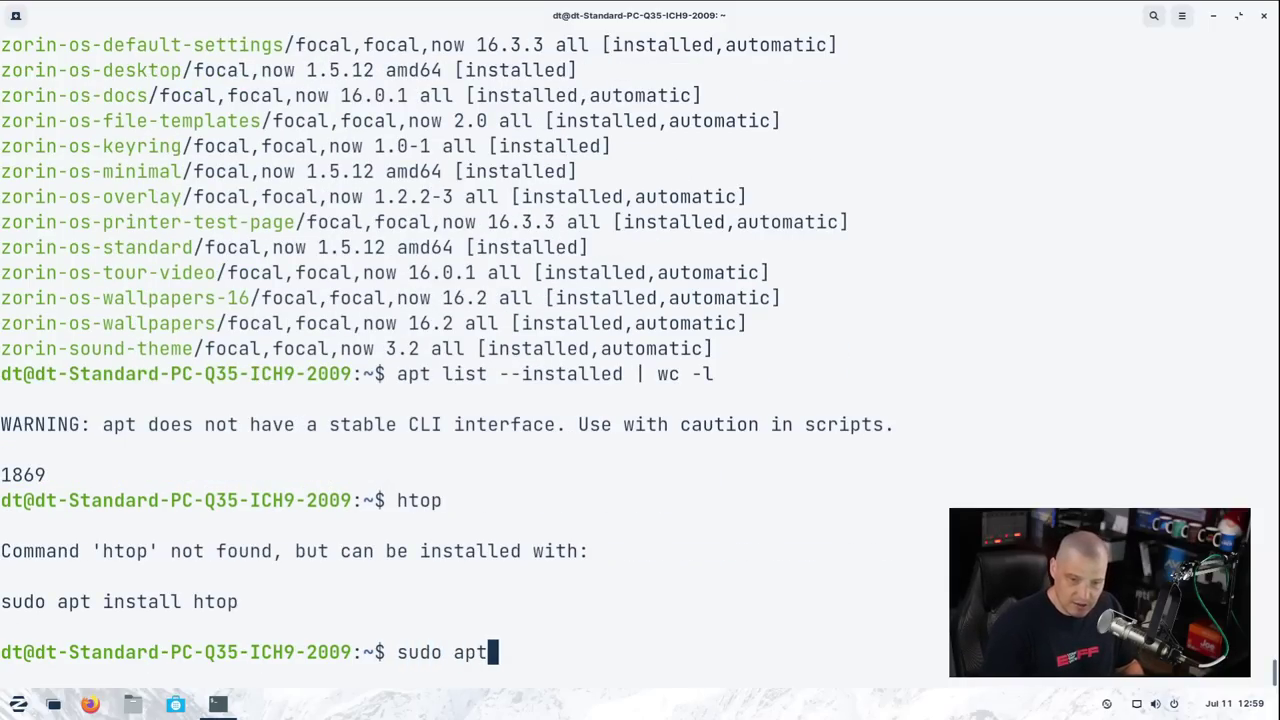
text( install htop)
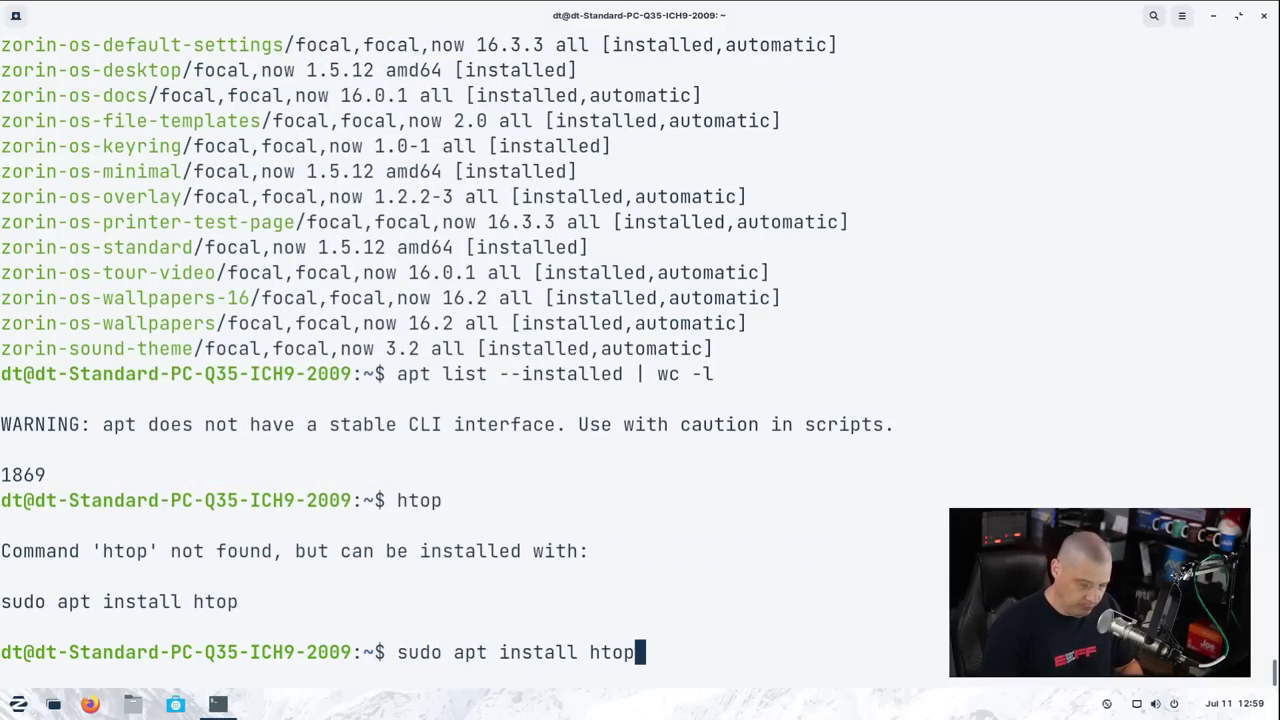
key(Return)
key(Return)
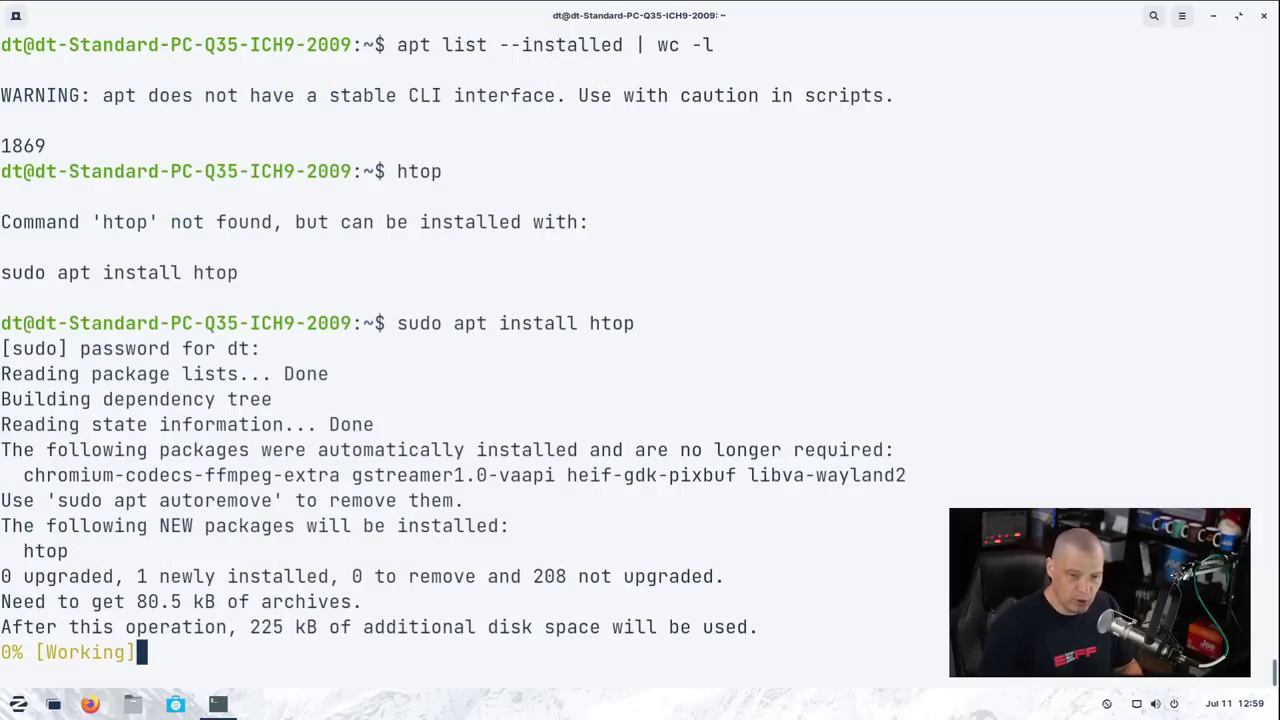
text(htop)
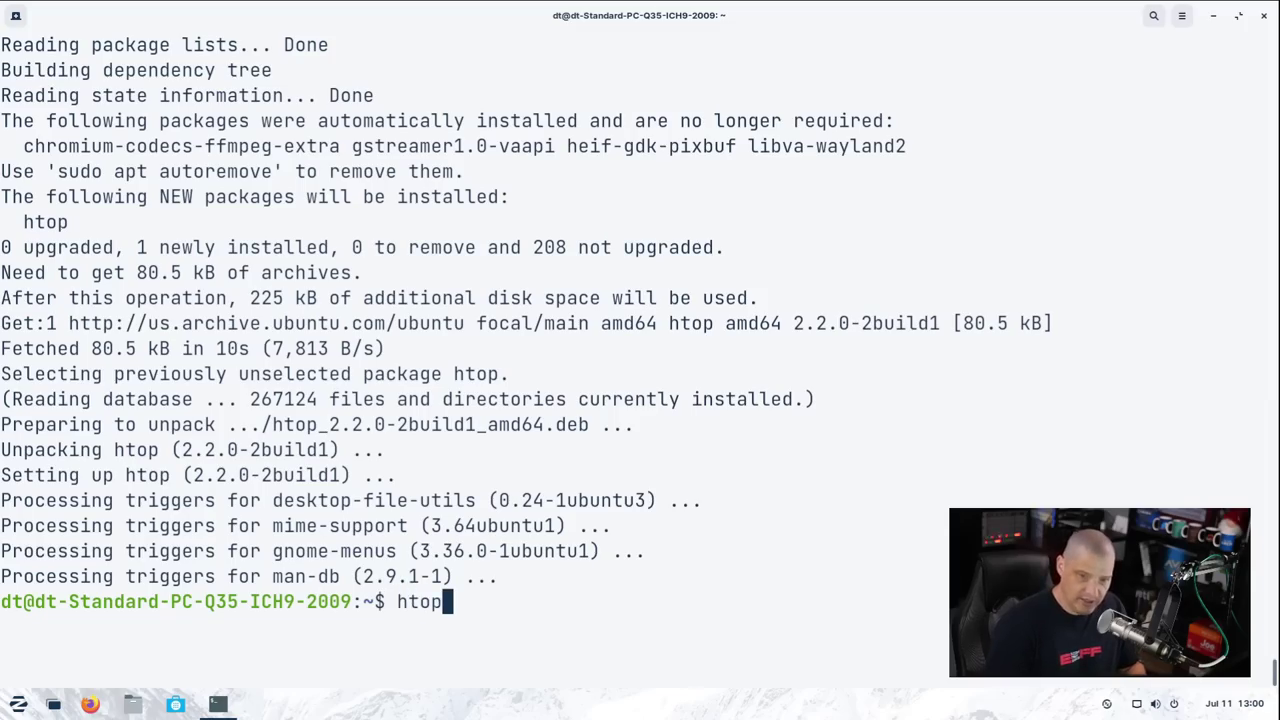
key(Return)
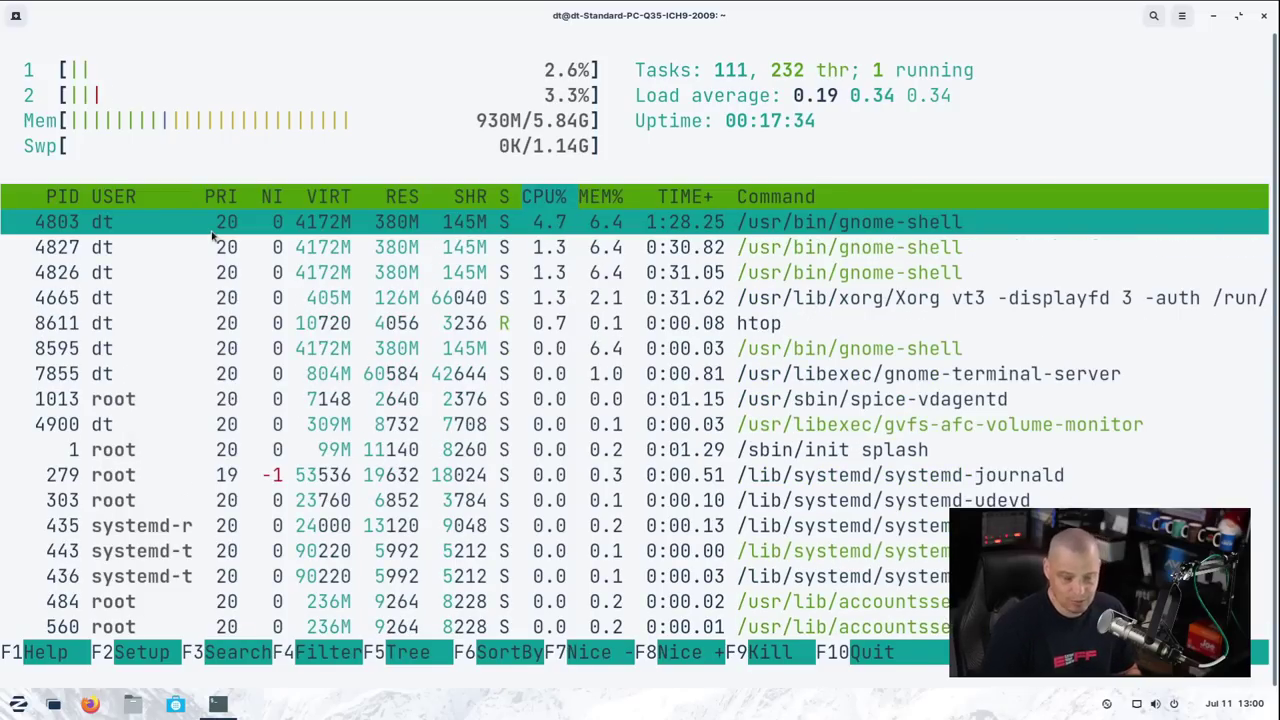
key(q)
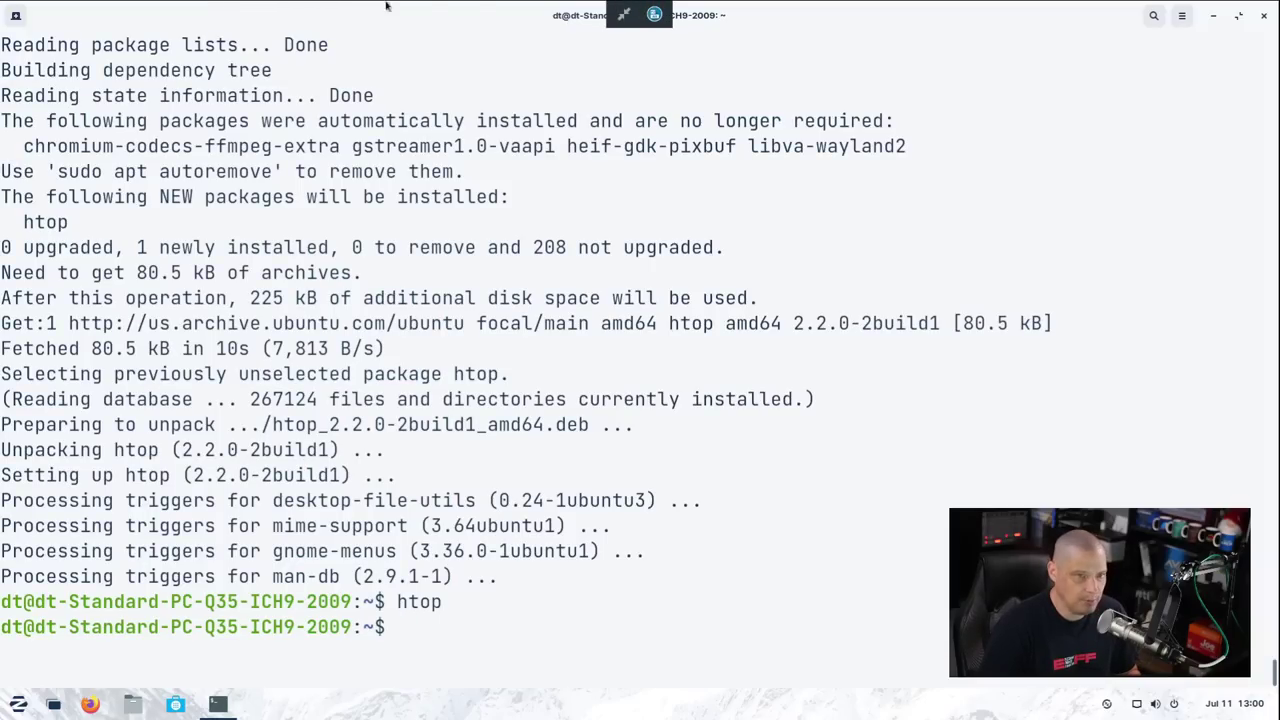
Close the terminal and launch Settings from the app search
click(1263, 16)
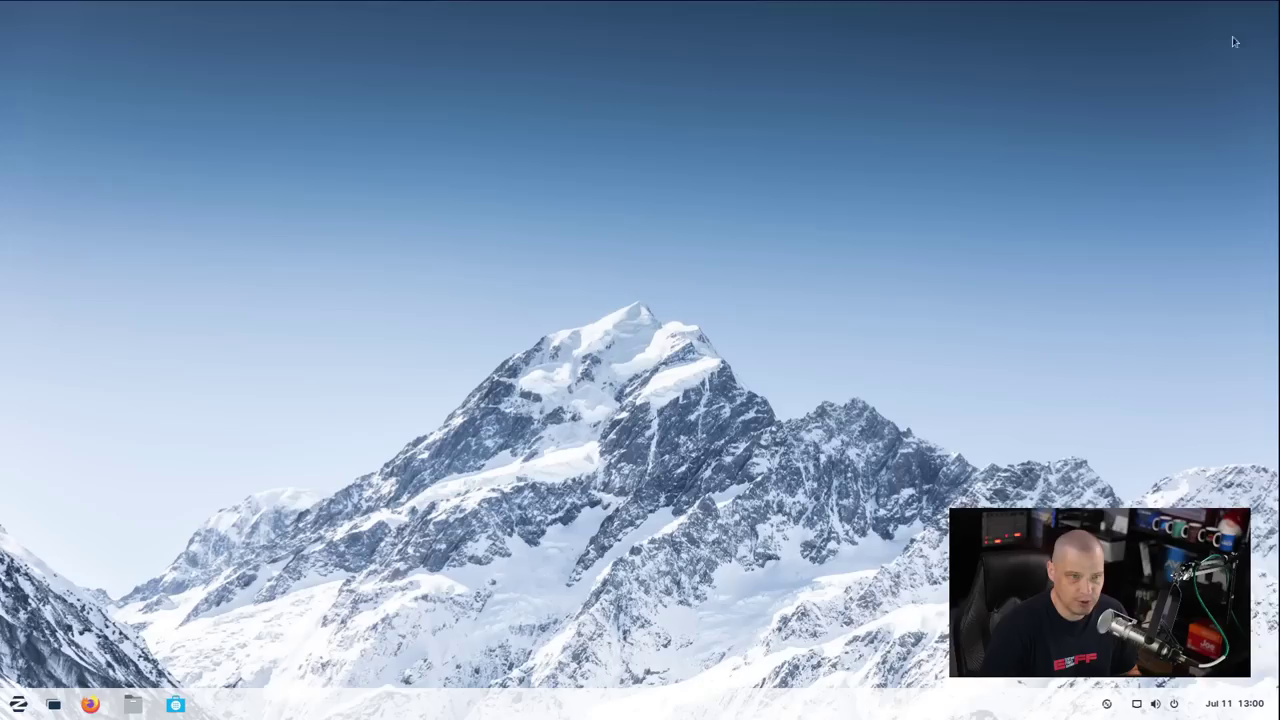
key(super)
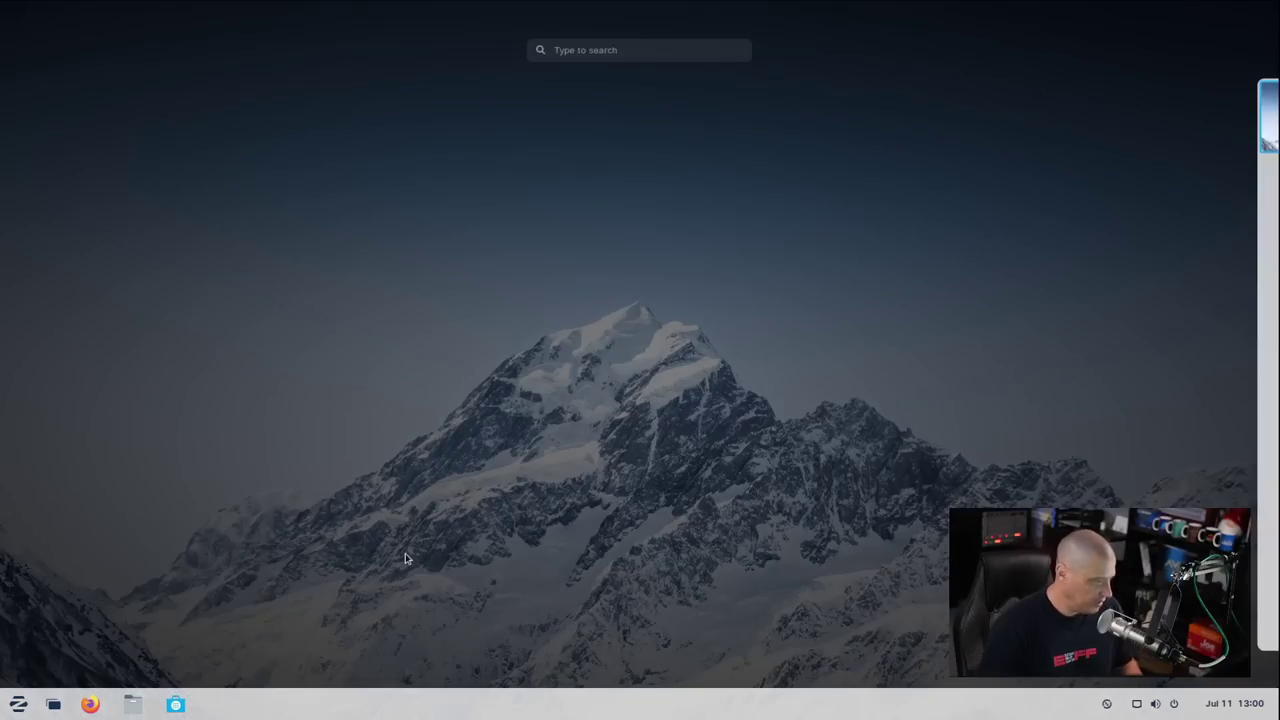
text(settings)
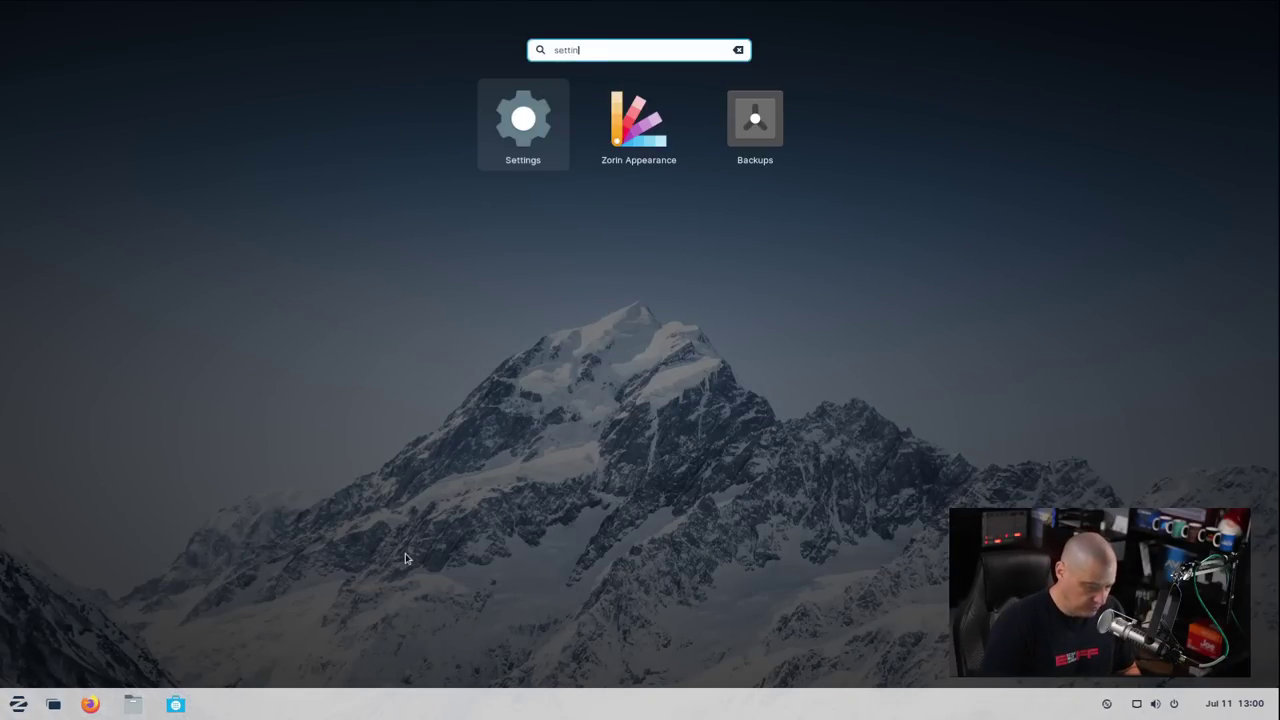
key(Return)
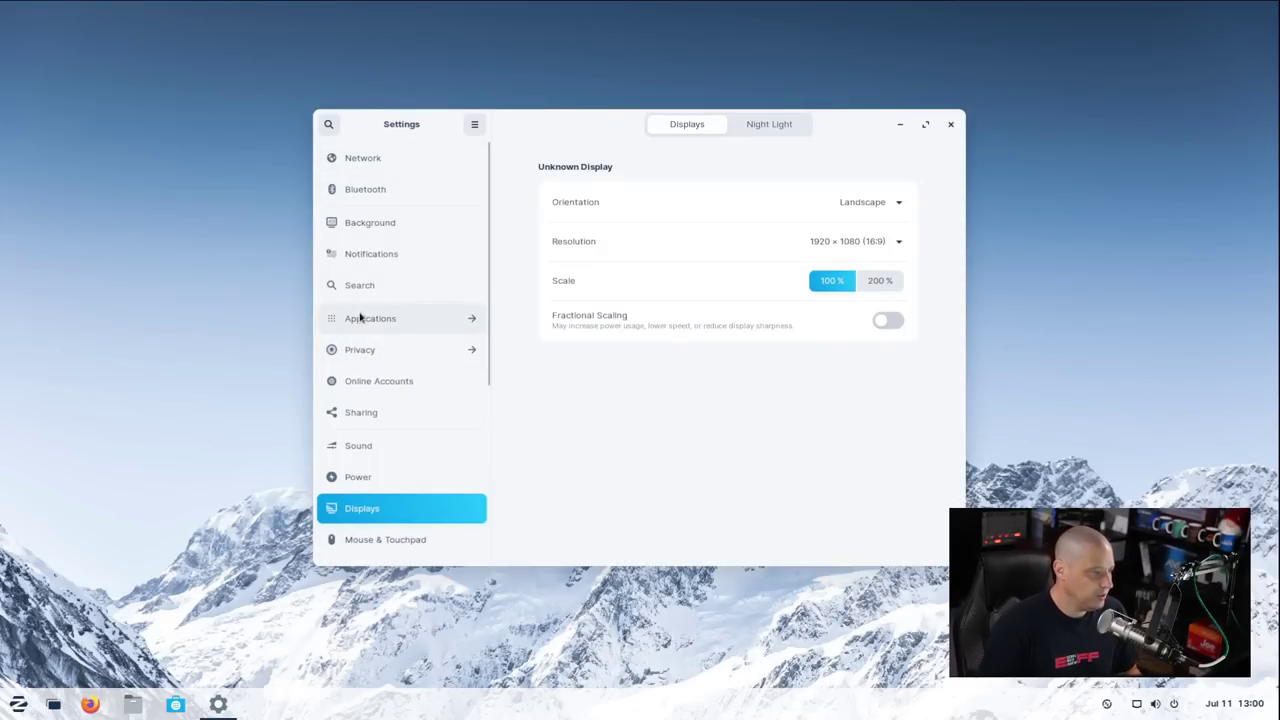
In Background, try the aurora, canyon and lighthouse images as wallpaper
scroll(360, 318, down, 5)
scroll(362, 314, up, 5)
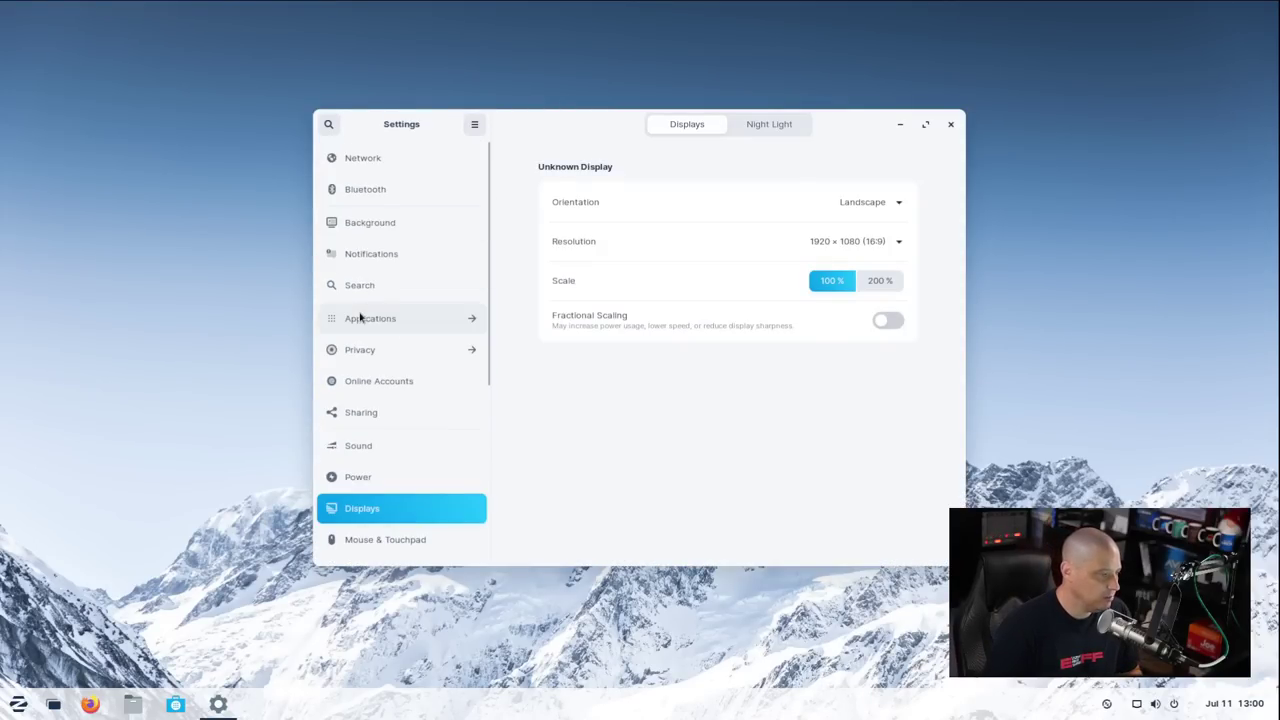
click(369, 224)
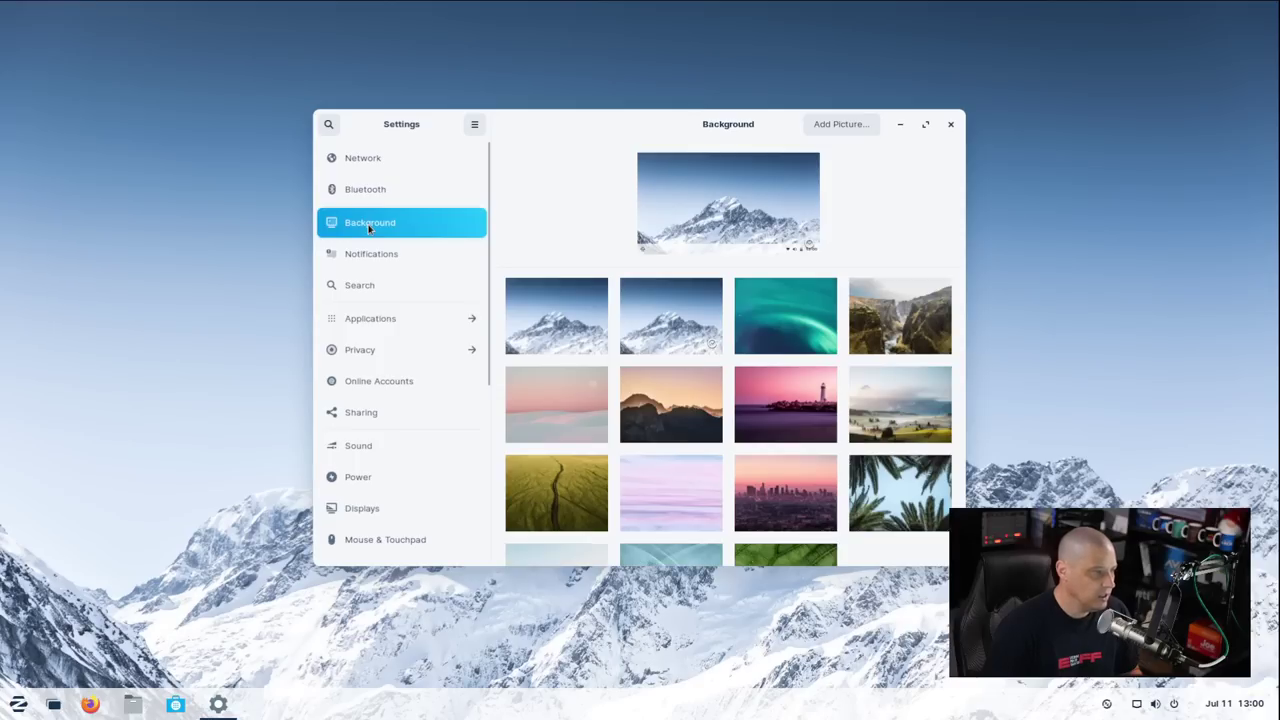
drag(529, 126, 368, 85)
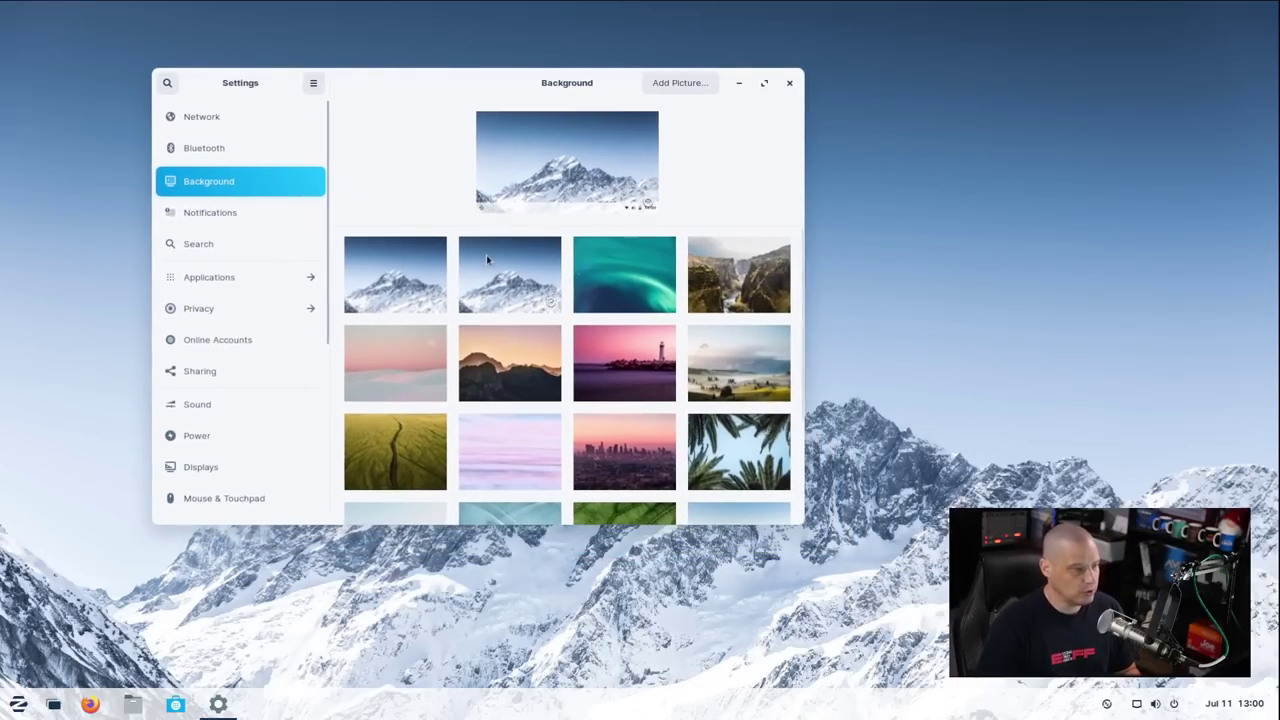
scroll(600, 295, down, 1)
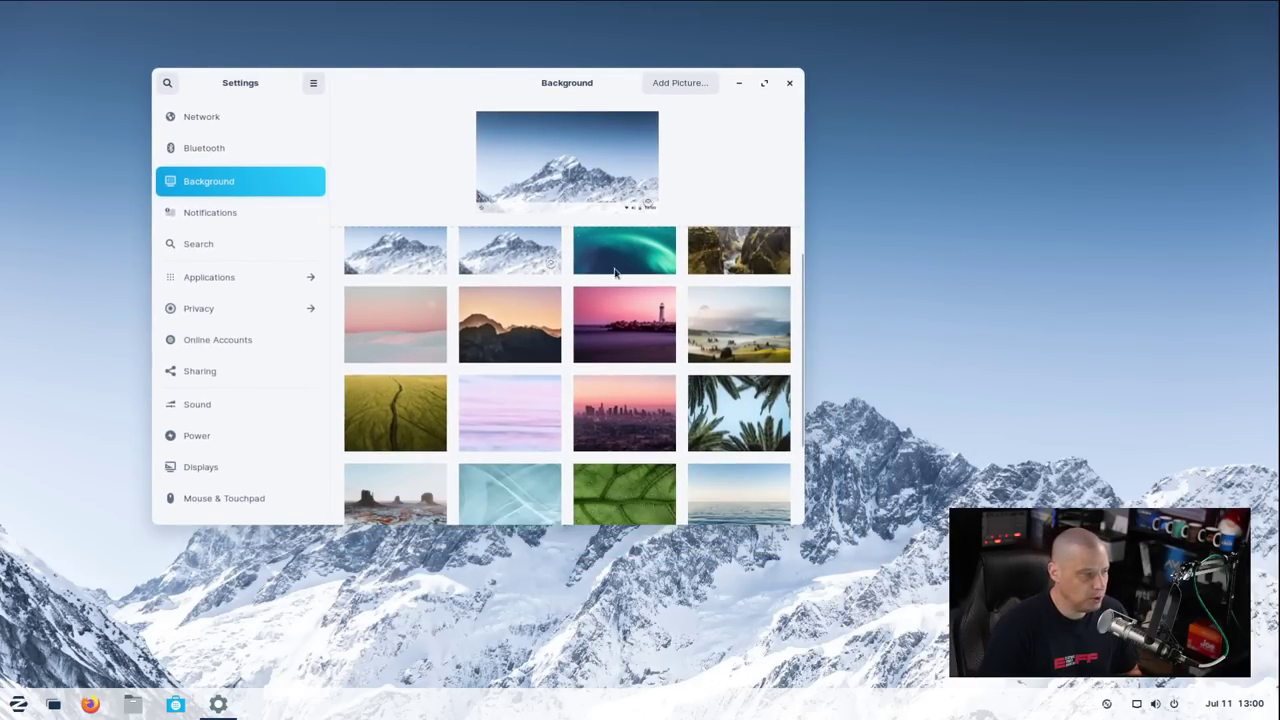
click(650, 280)
click(700, 278)
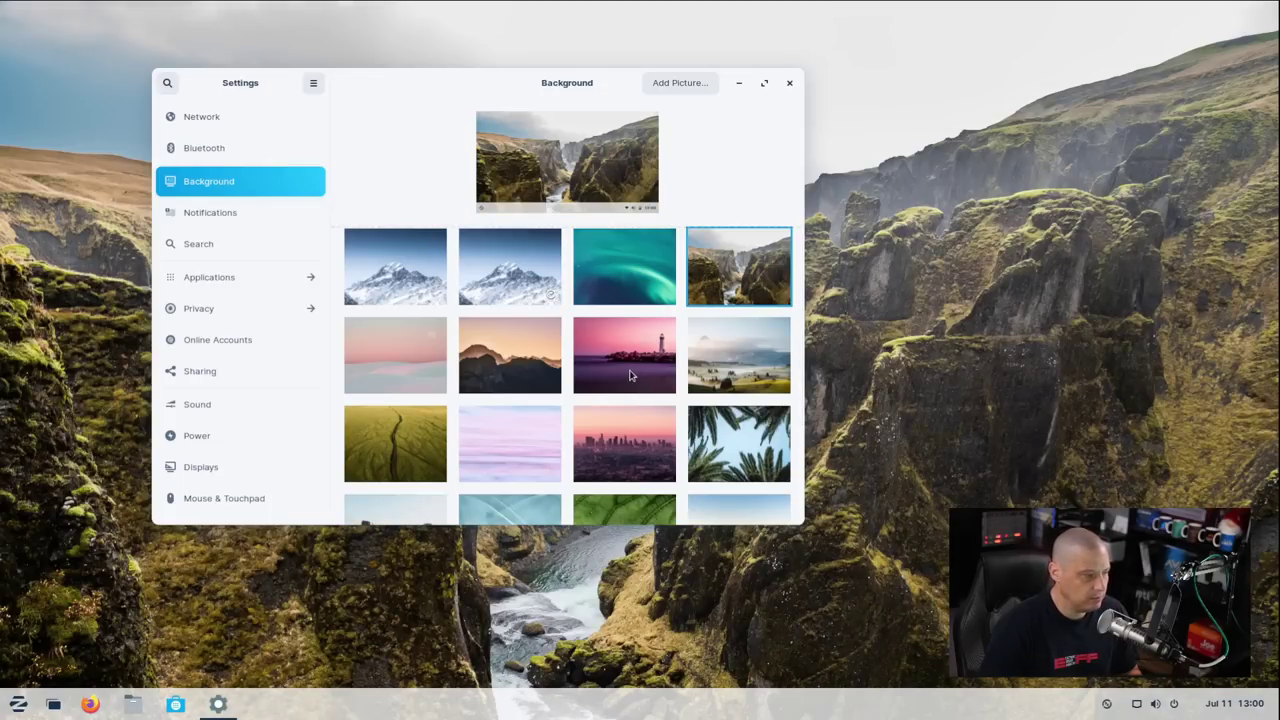
click(630, 375)
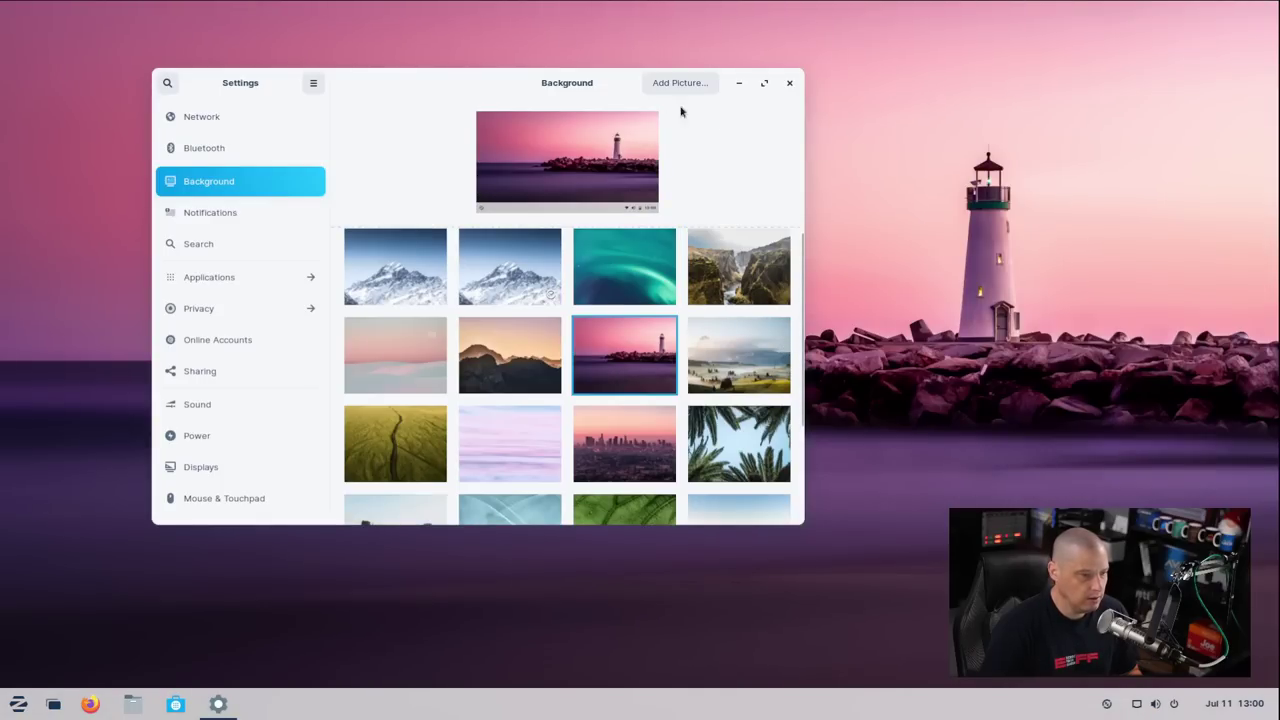
Try the green field and green leaf wallpapers, then settle on the pink lighthouse seascape
drag(474, 80, 422, 98)
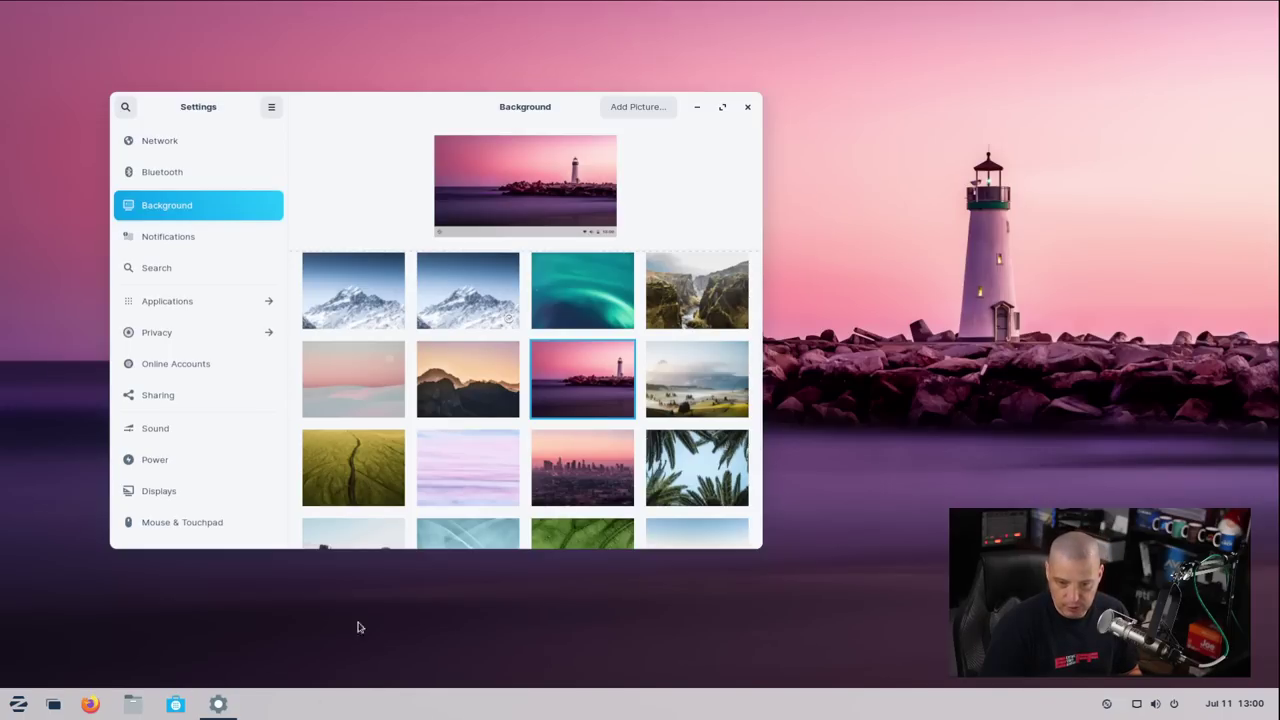
drag(360, 110, 473, 107)
scroll(540, 372, down, 2)
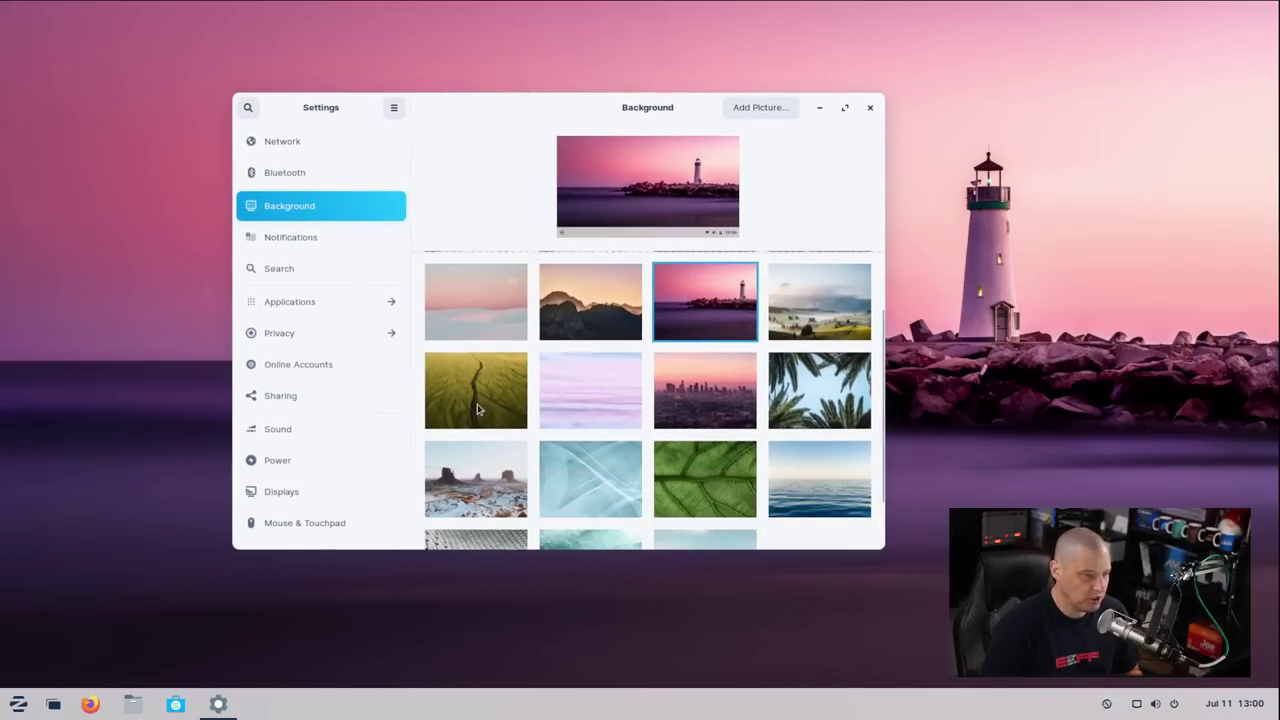
click(477, 395)
scroll(630, 445, down, 1)
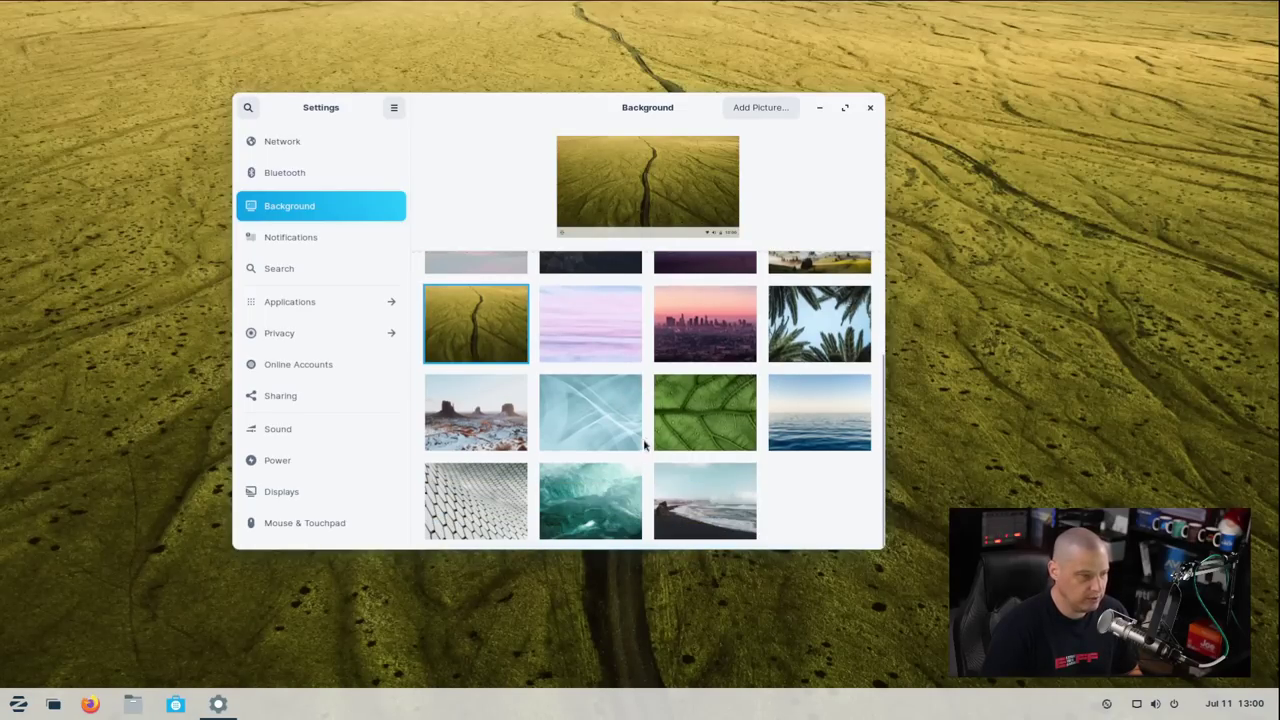
scroll(680, 463, up, 2)
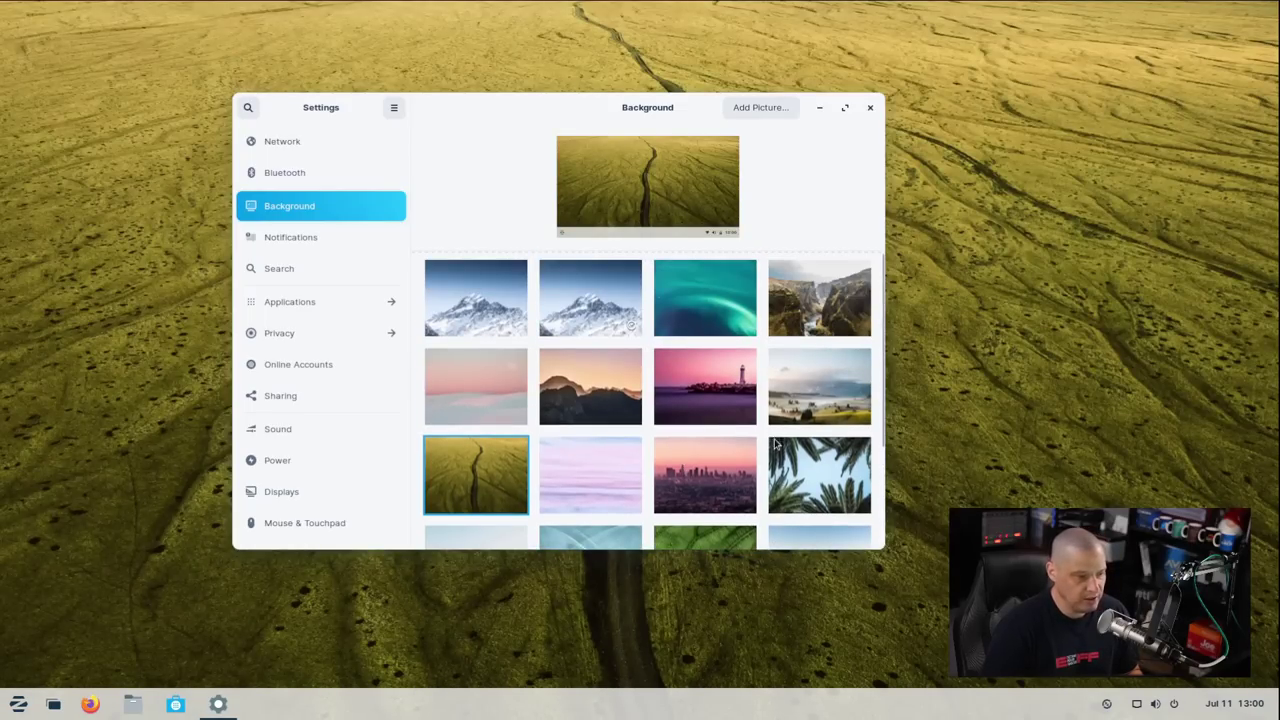
scroll(778, 446, down, 2)
click(690, 428)
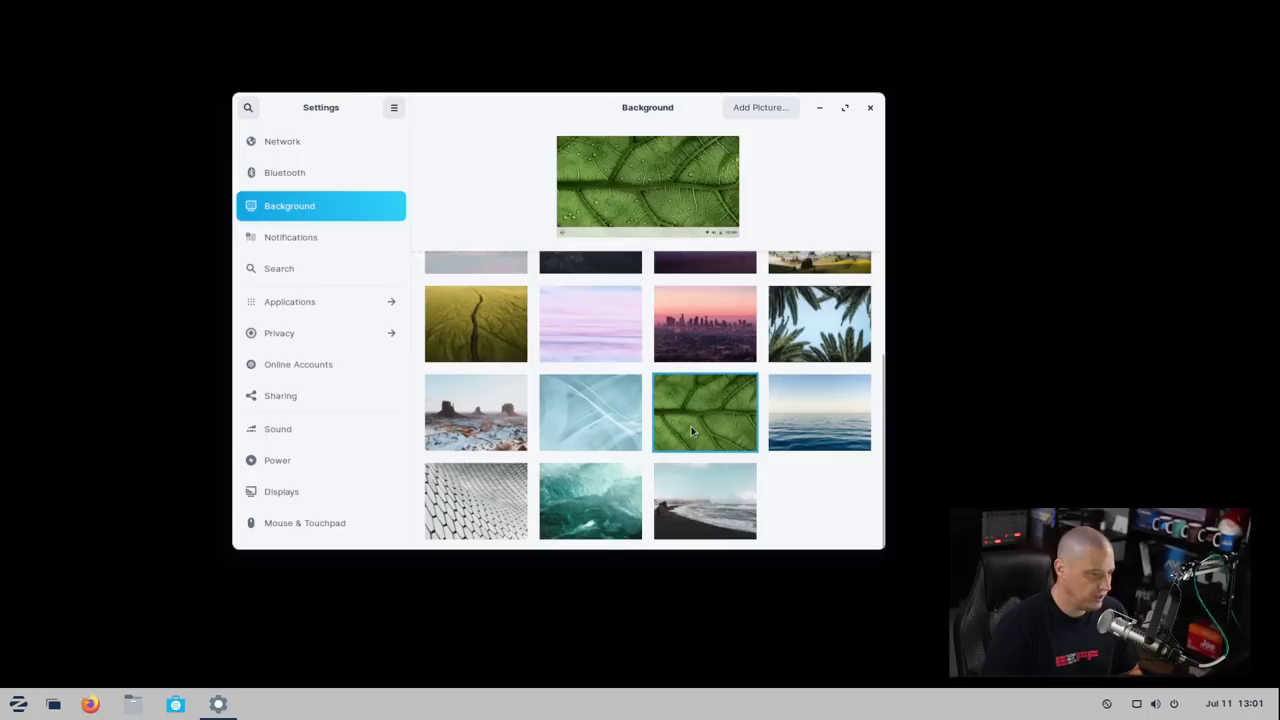
scroll(762, 400, up, 2)
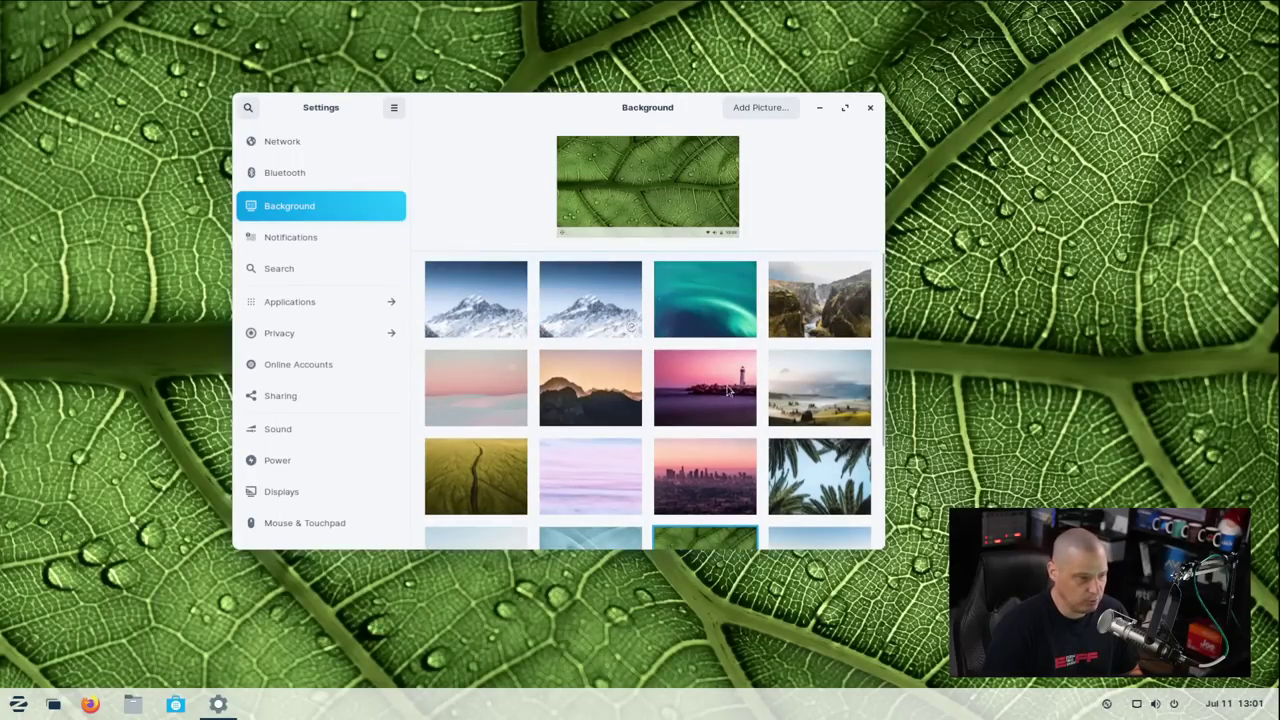
click(727, 388)
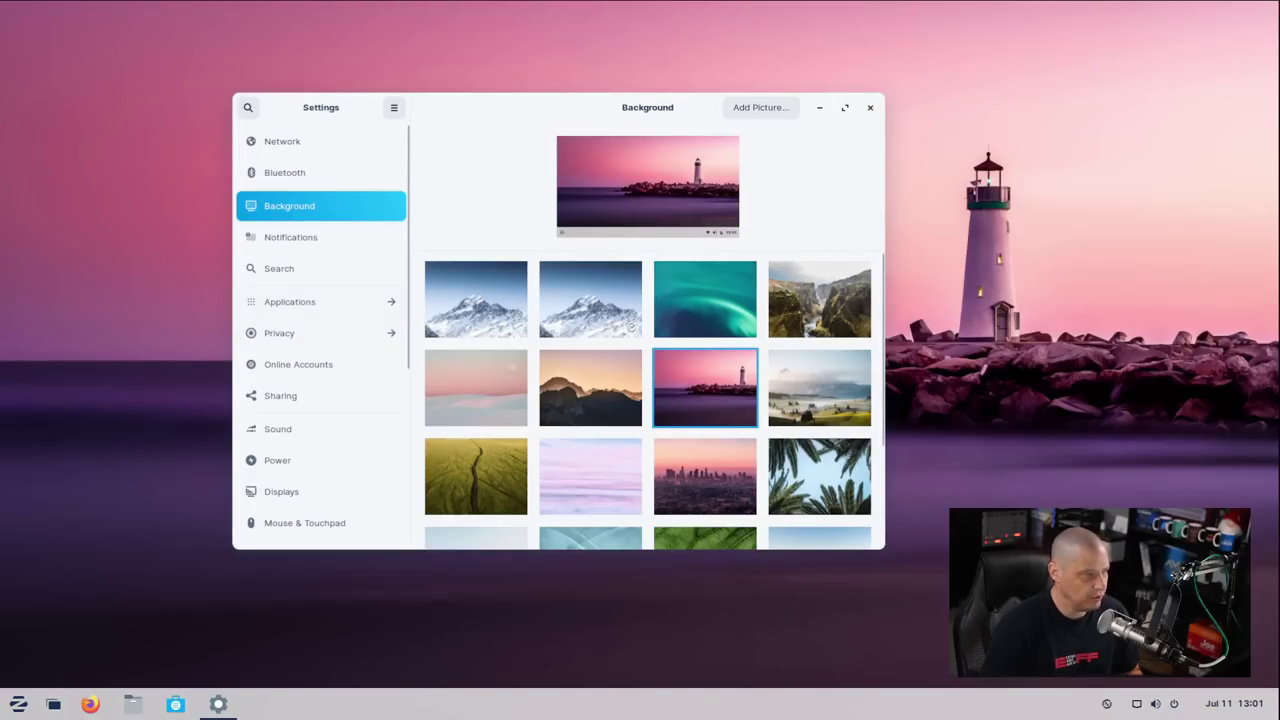
Search Settings for 'appear', which finds nothing, then close Settings
scroll(357, 251, down, 3)
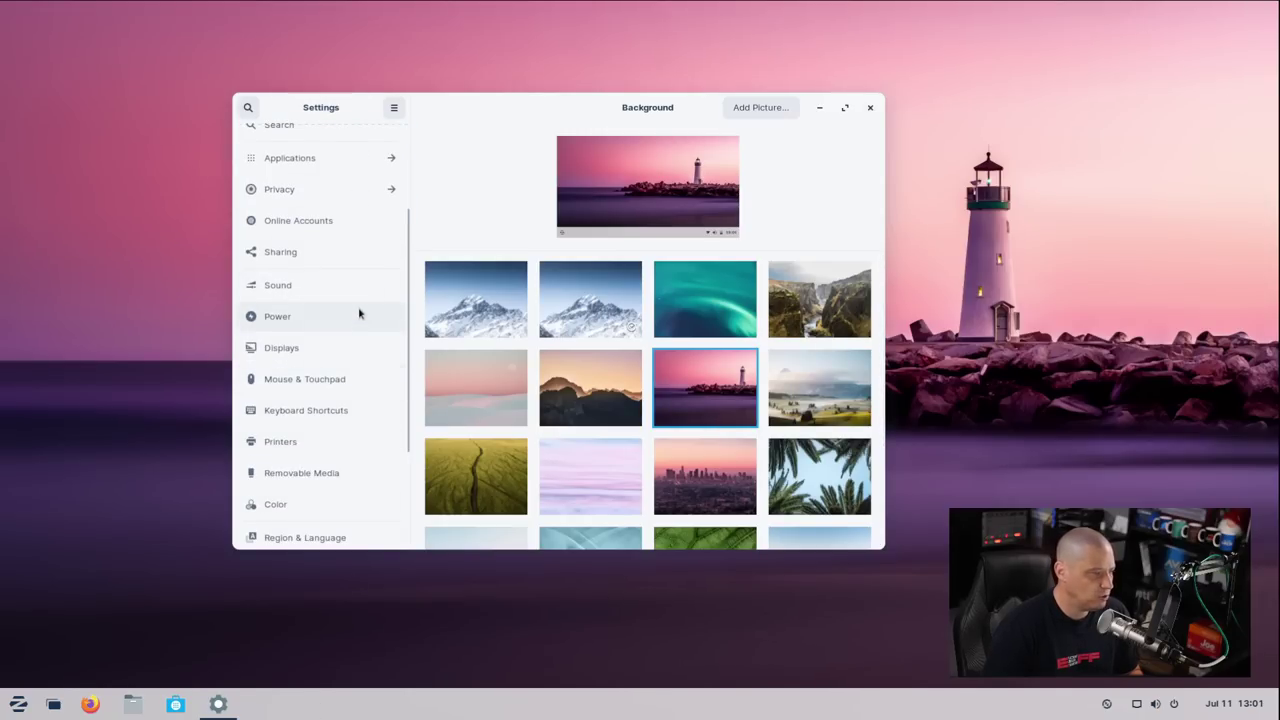
scroll(360, 314, down, 3)
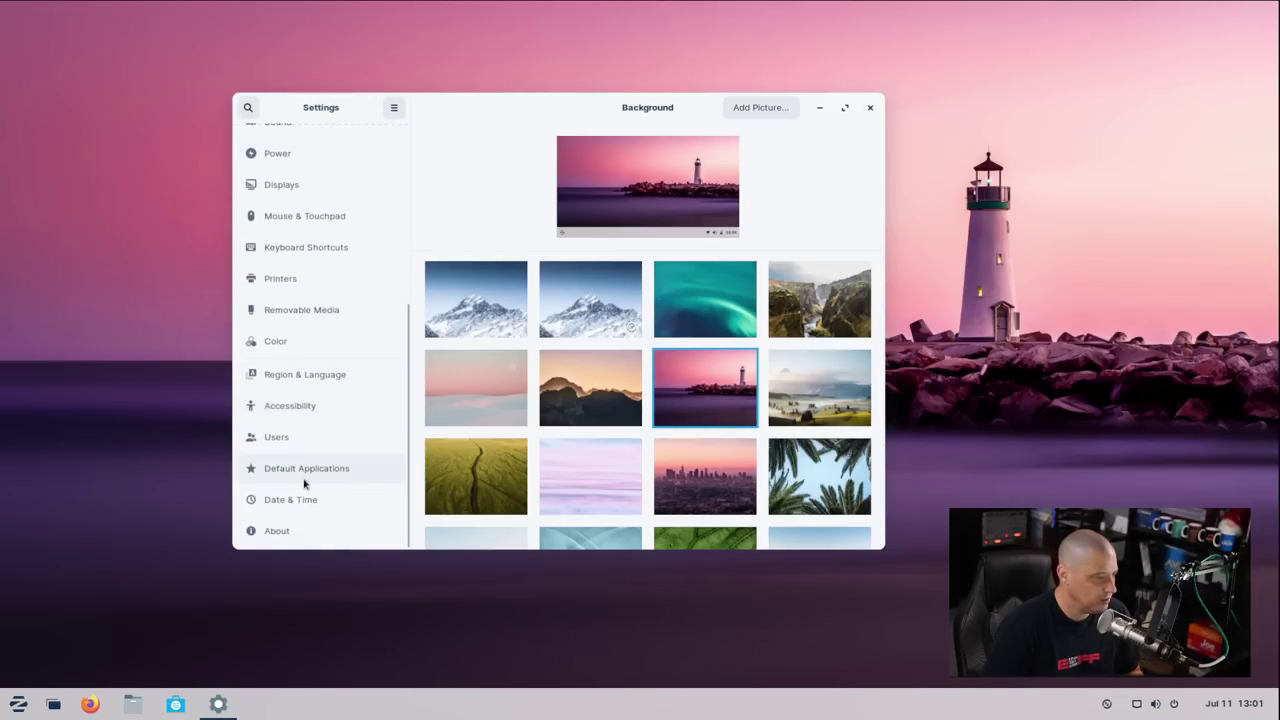
scroll(300, 487, up, 6)
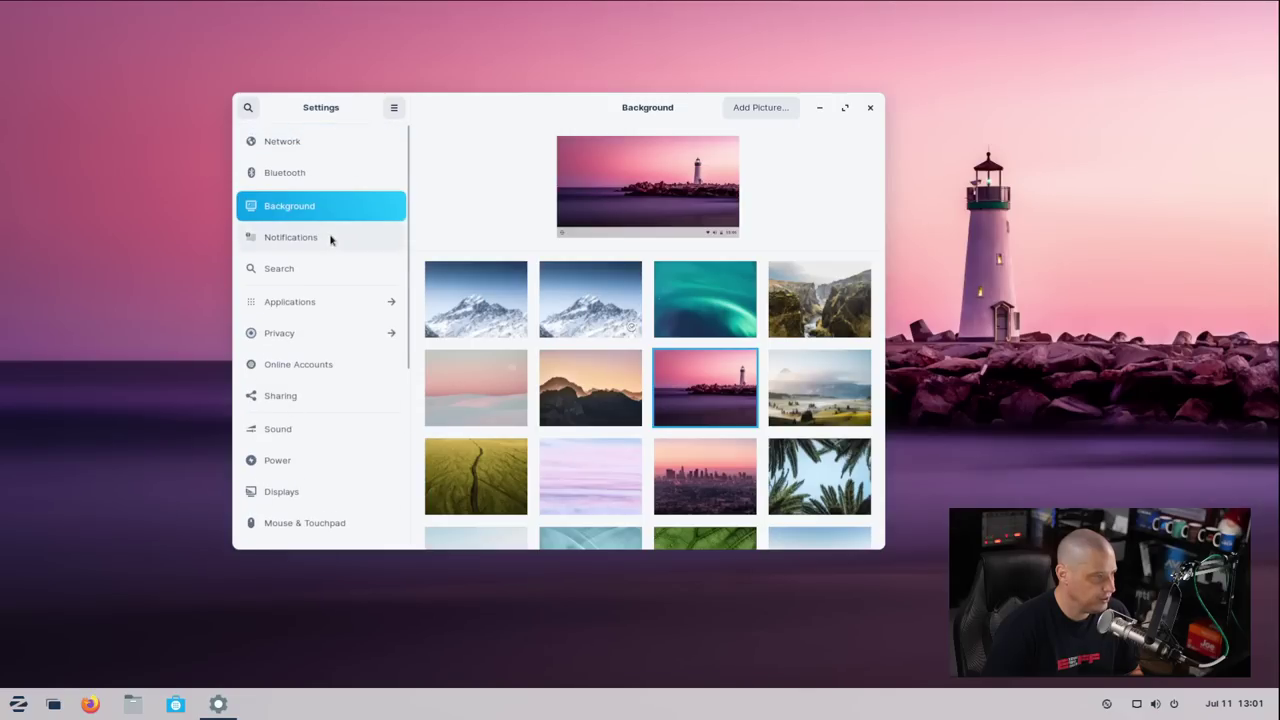
click(250, 107)
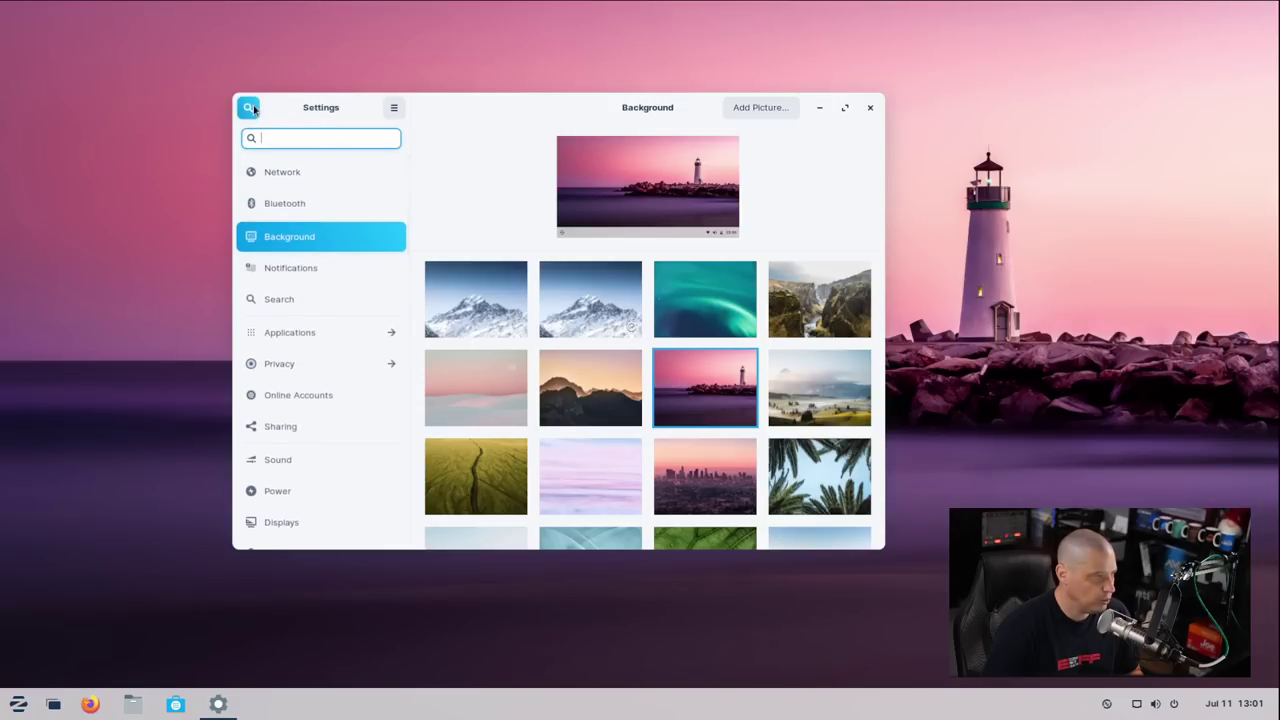
text(appear)
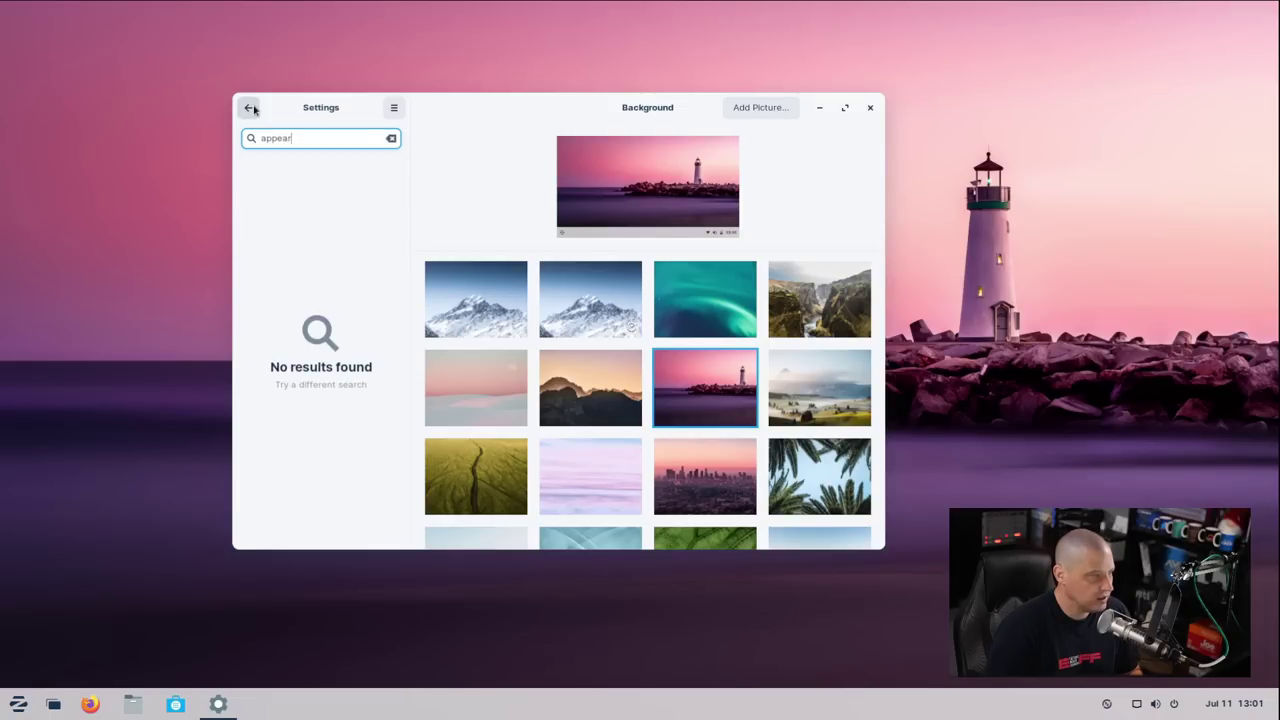
key(BackSpace)
key(BackSpace)
key(BackSpace)
click(250, 107)
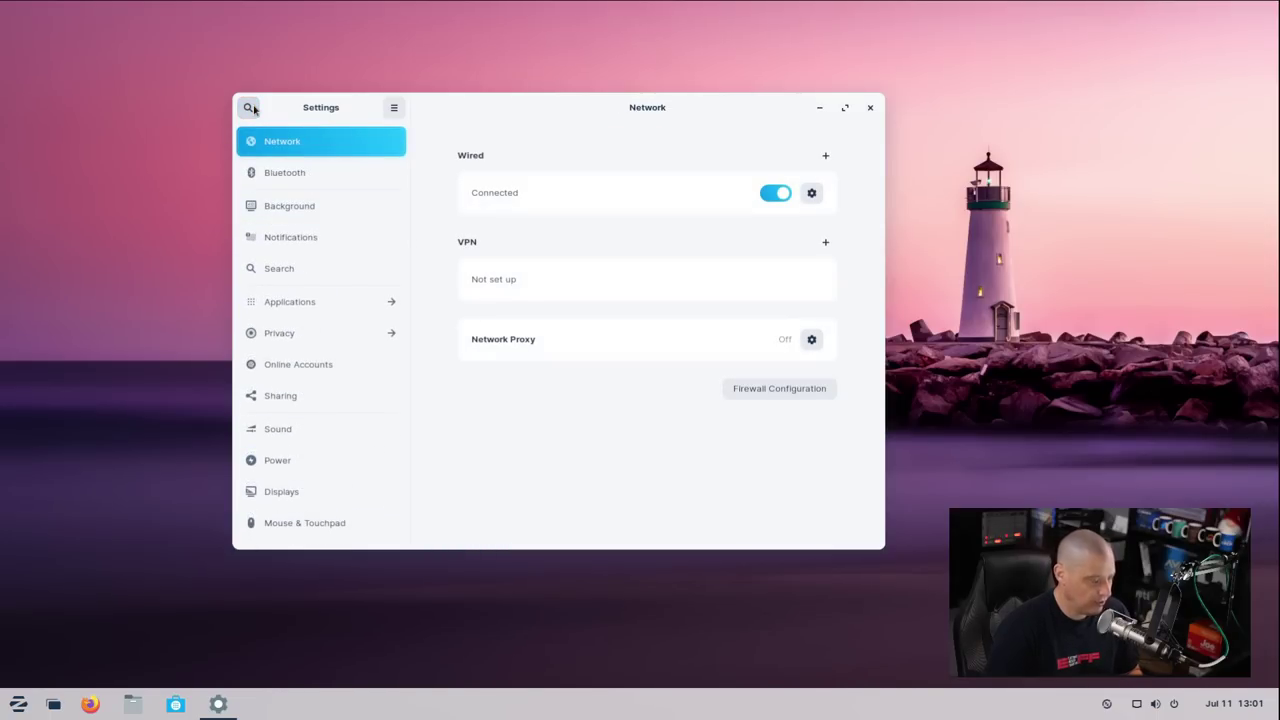
click(870, 107)
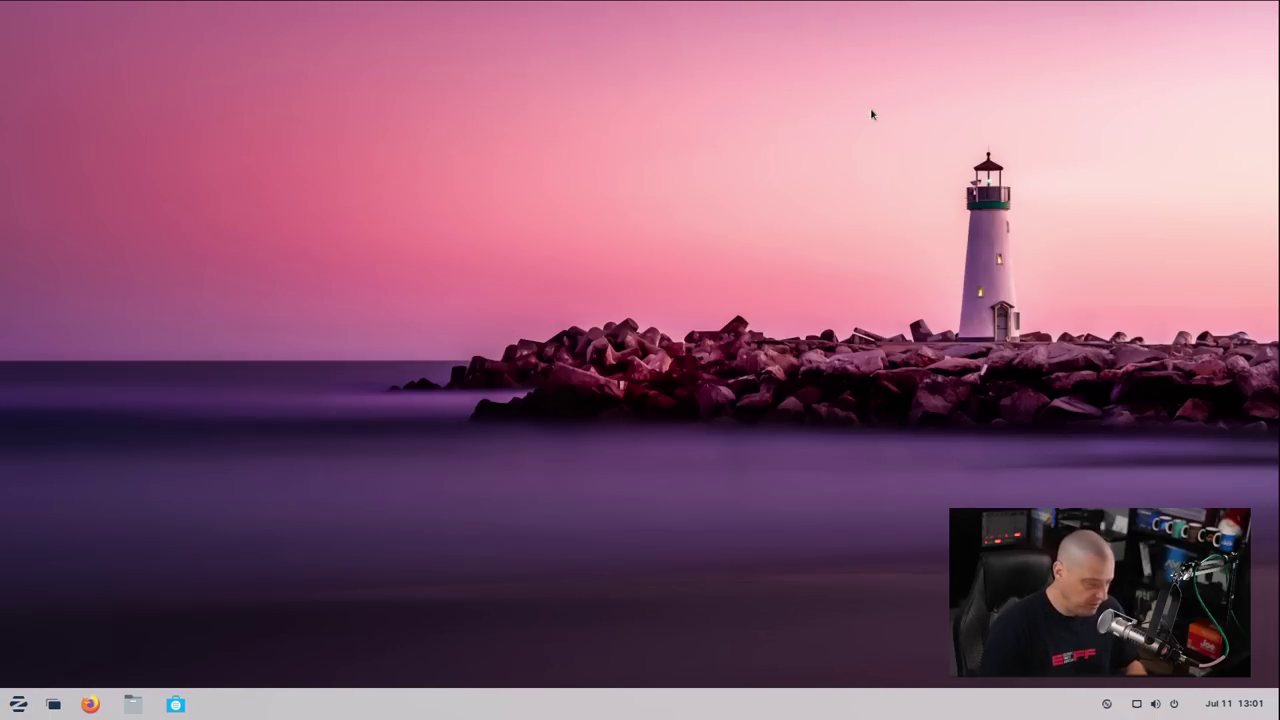
Launch Zorin Appearance by searching 'appear', reposition its window, and check the current start menu
key(super)
text(appear)
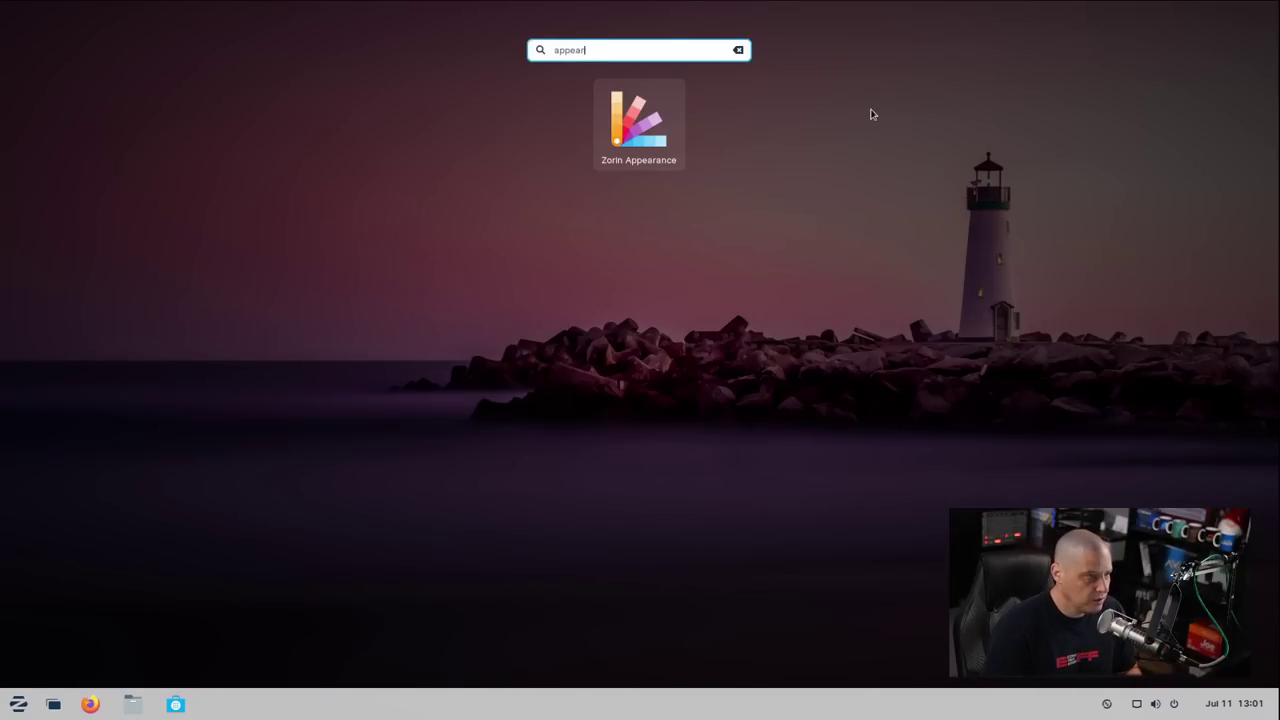
key(Return)
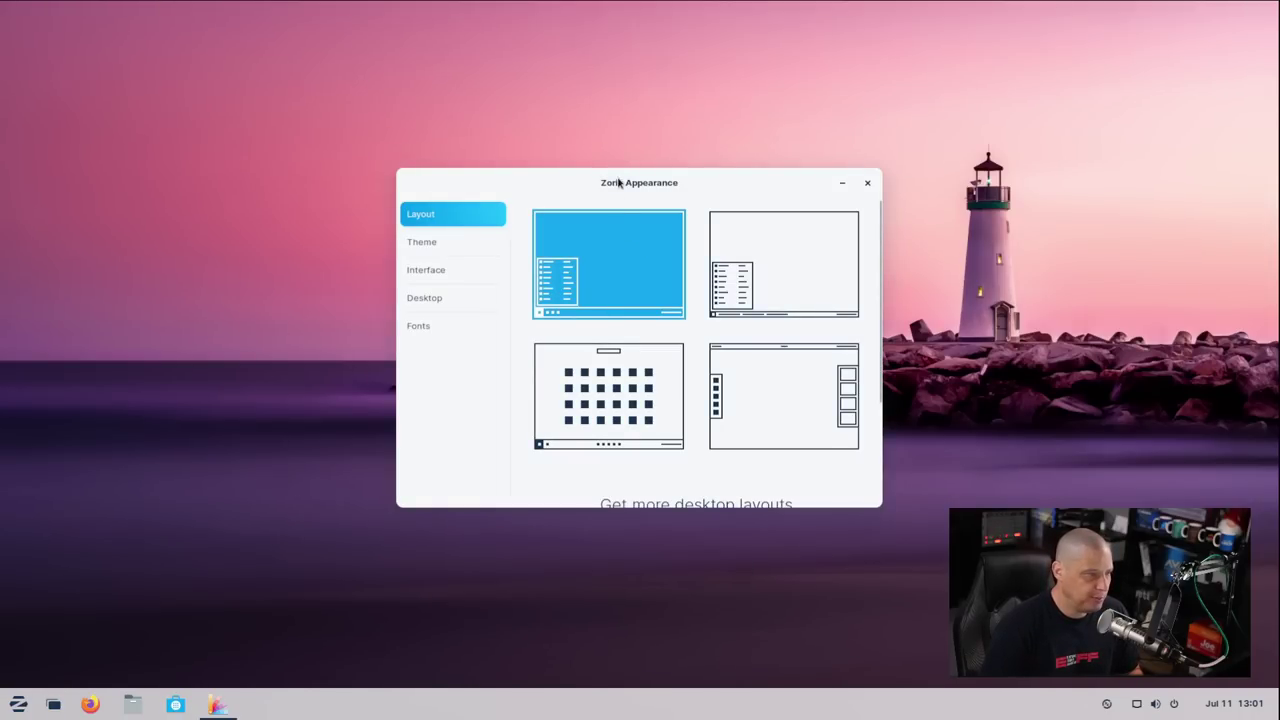
drag(618, 182, 550, 151)
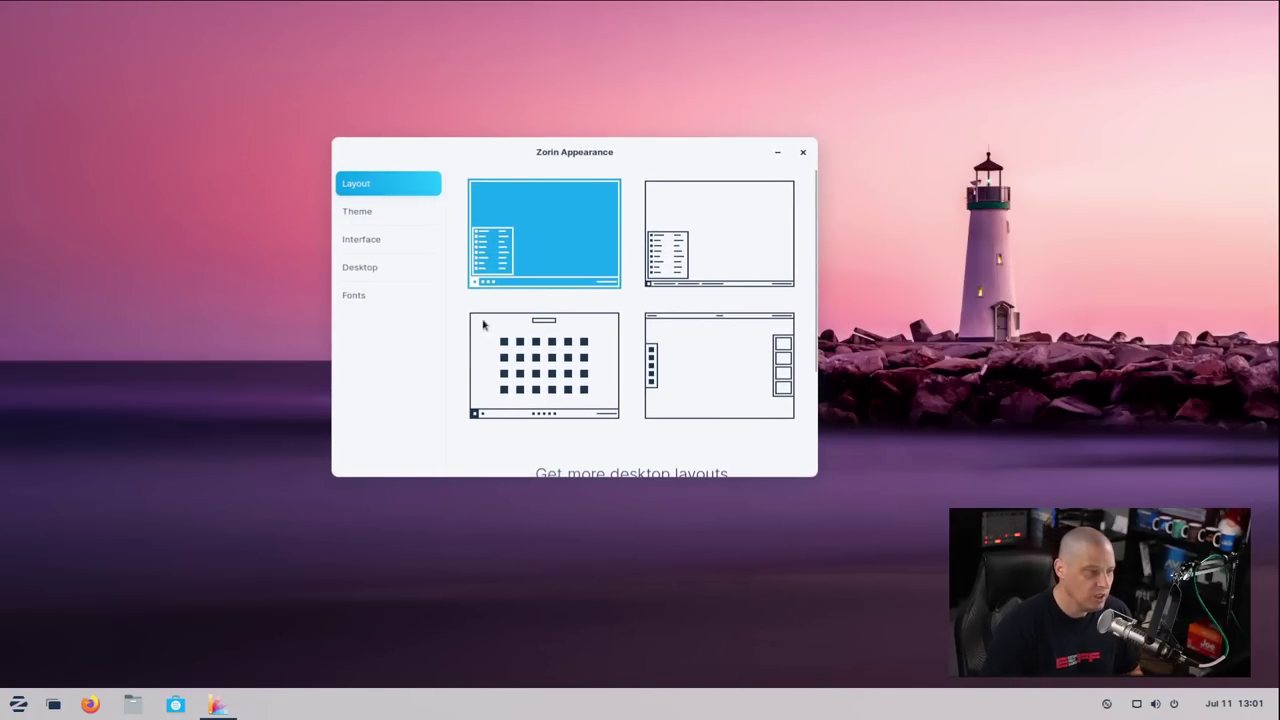
click(17, 705)
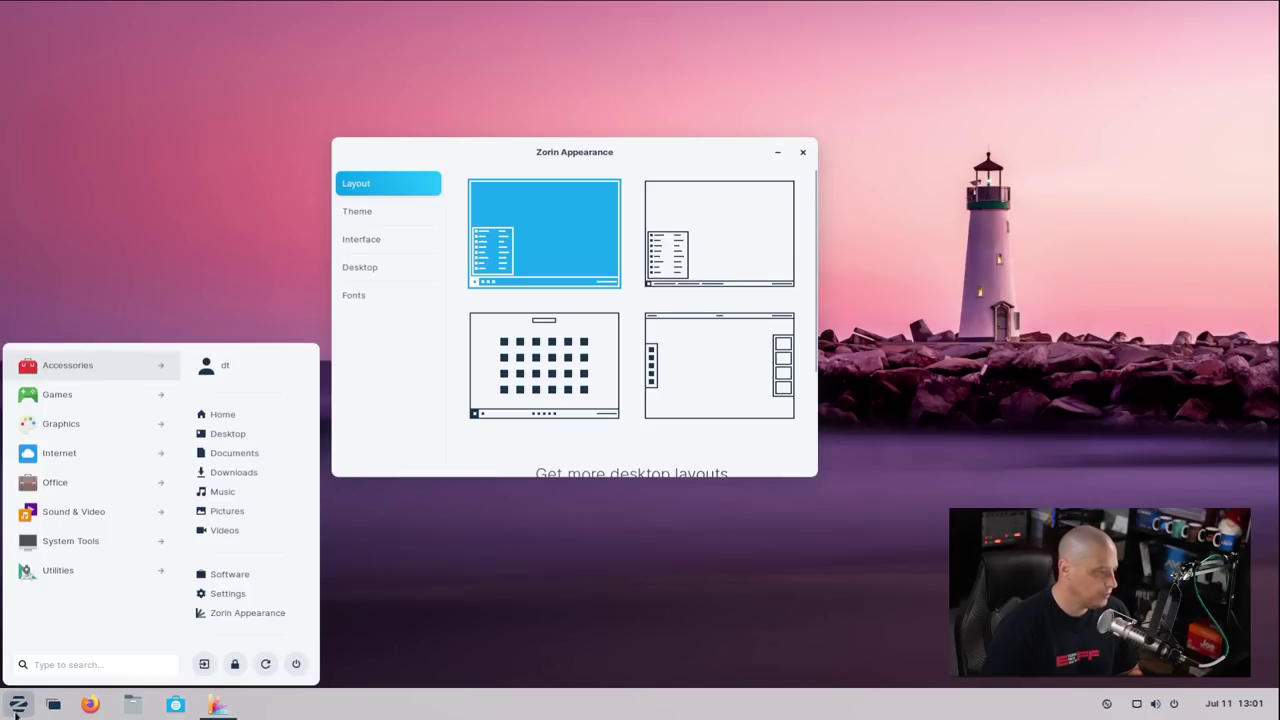
click(16, 706)
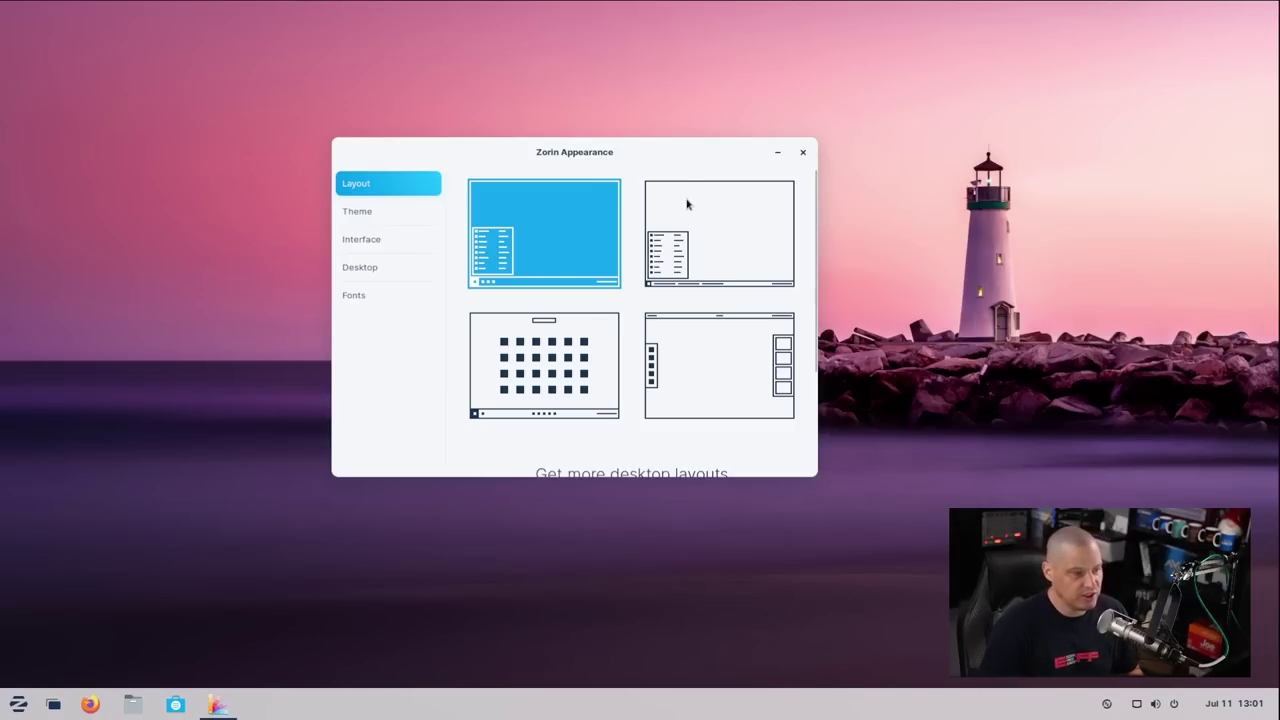
Try the labelled-window taskbar layout, switch back to the first, then reapply it and view its start menu
click(690, 230)
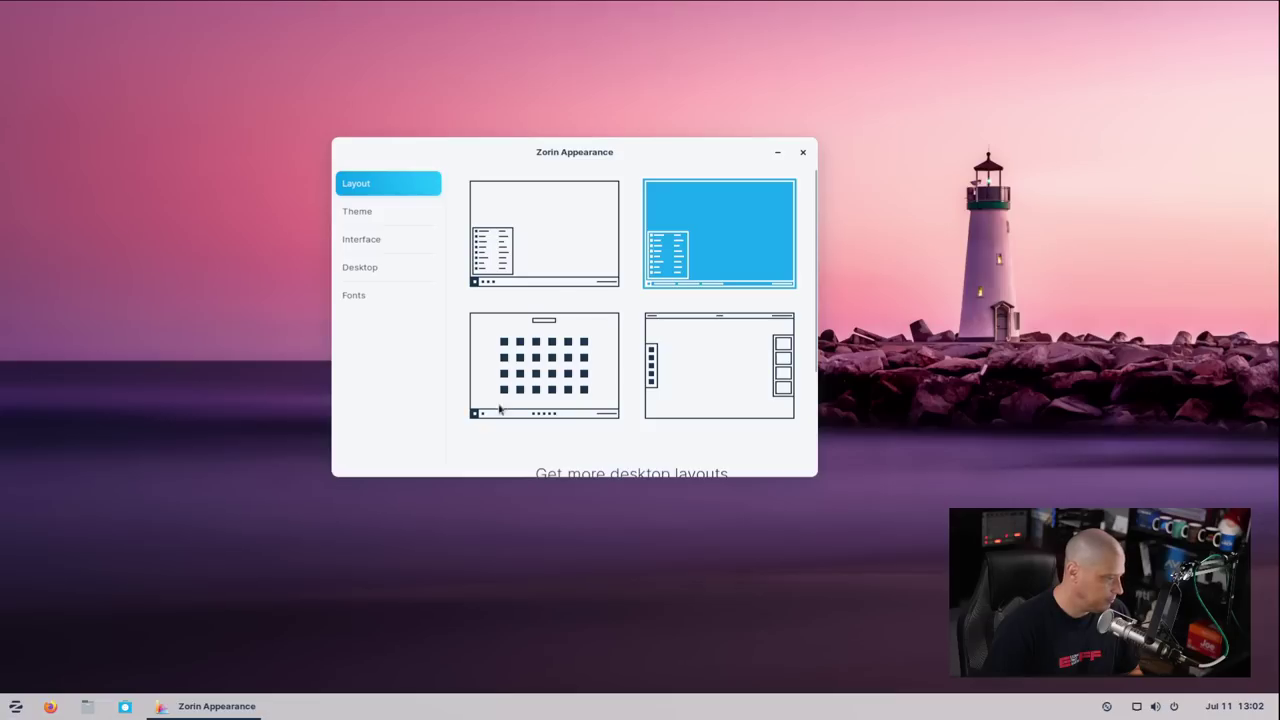
click(537, 240)
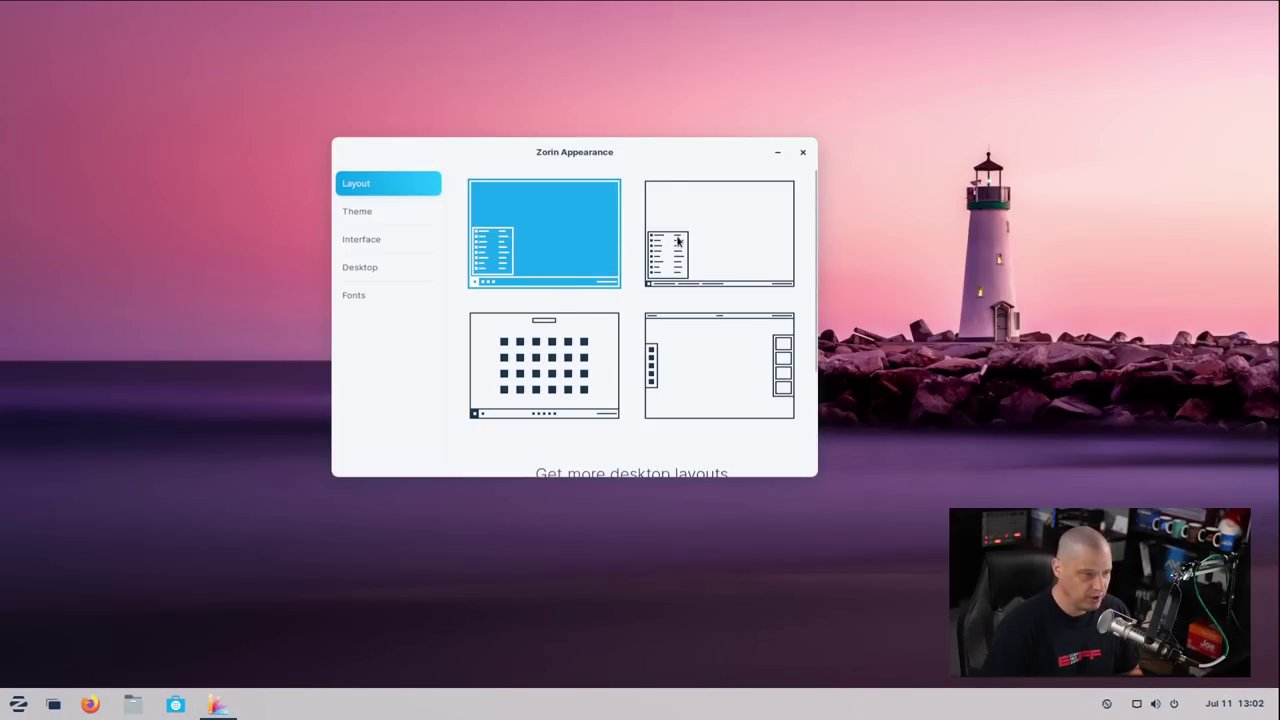
click(702, 241)
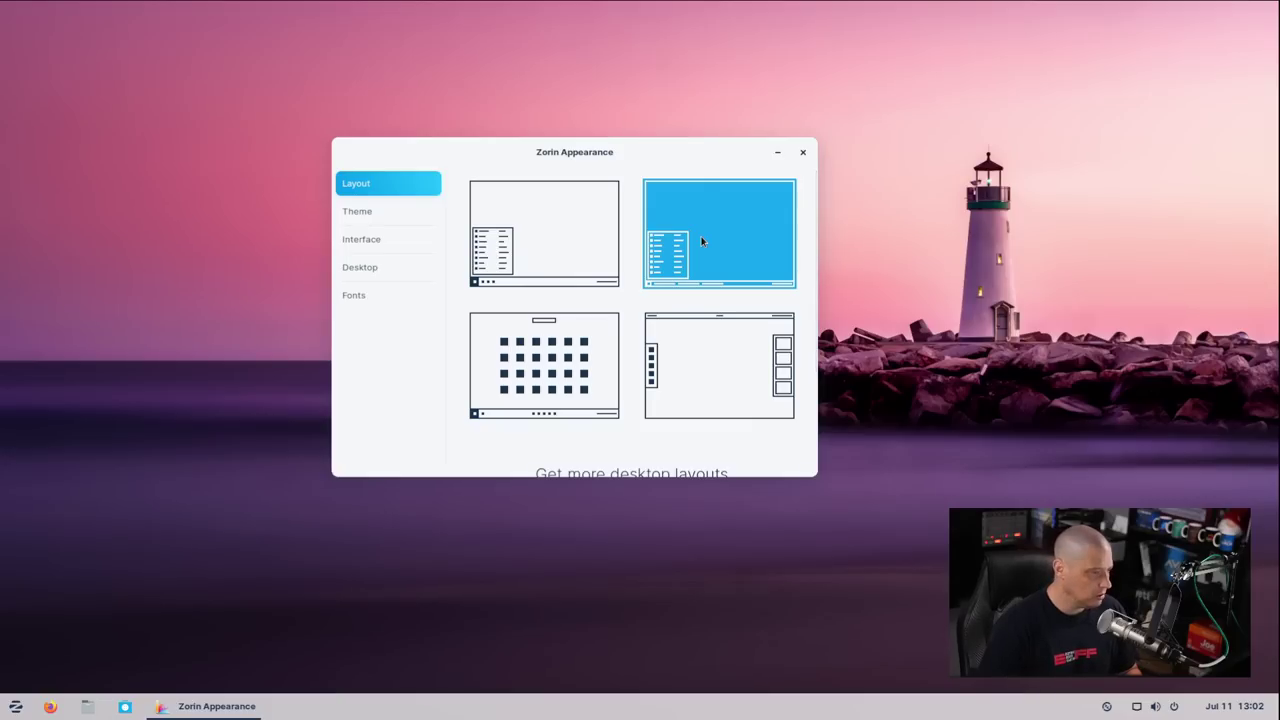
click(15, 706)
click(15, 706)
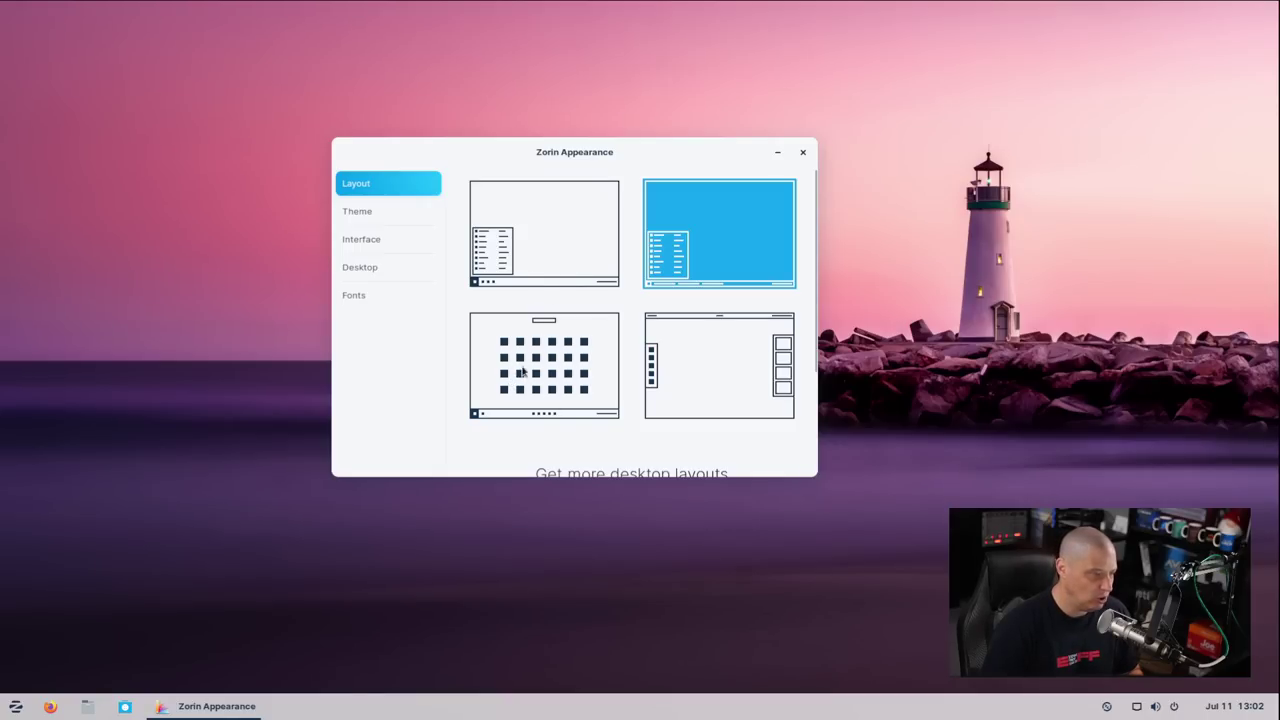
Preview the centred-icon app-grid and top-panel layouts, then settle on the centred-icon layout and close Appearance
click(522, 371)
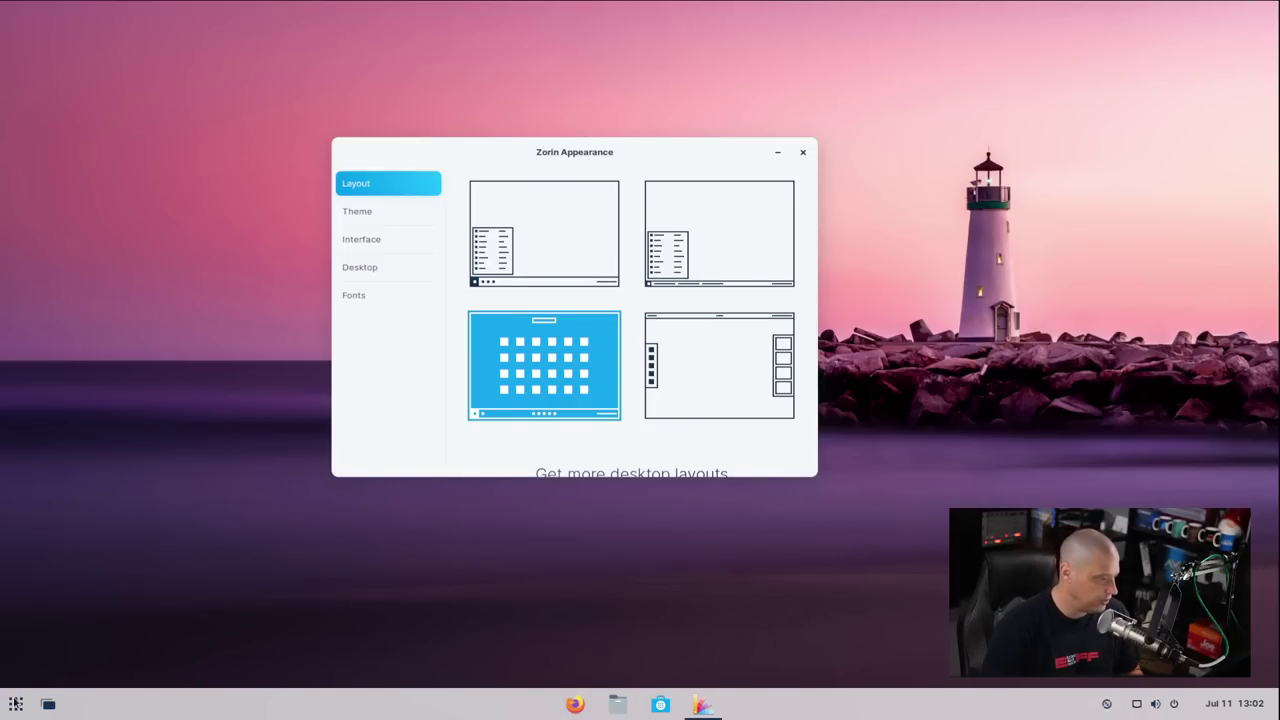
click(16, 704)
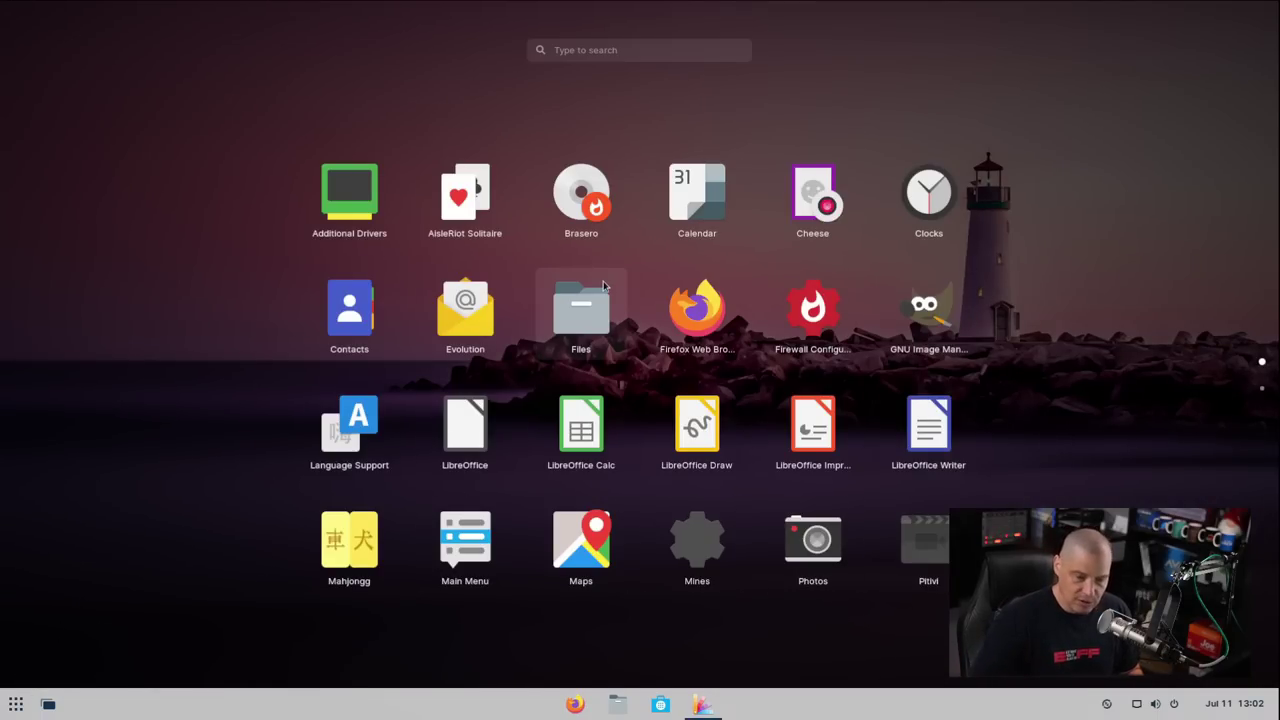
key(Escape)
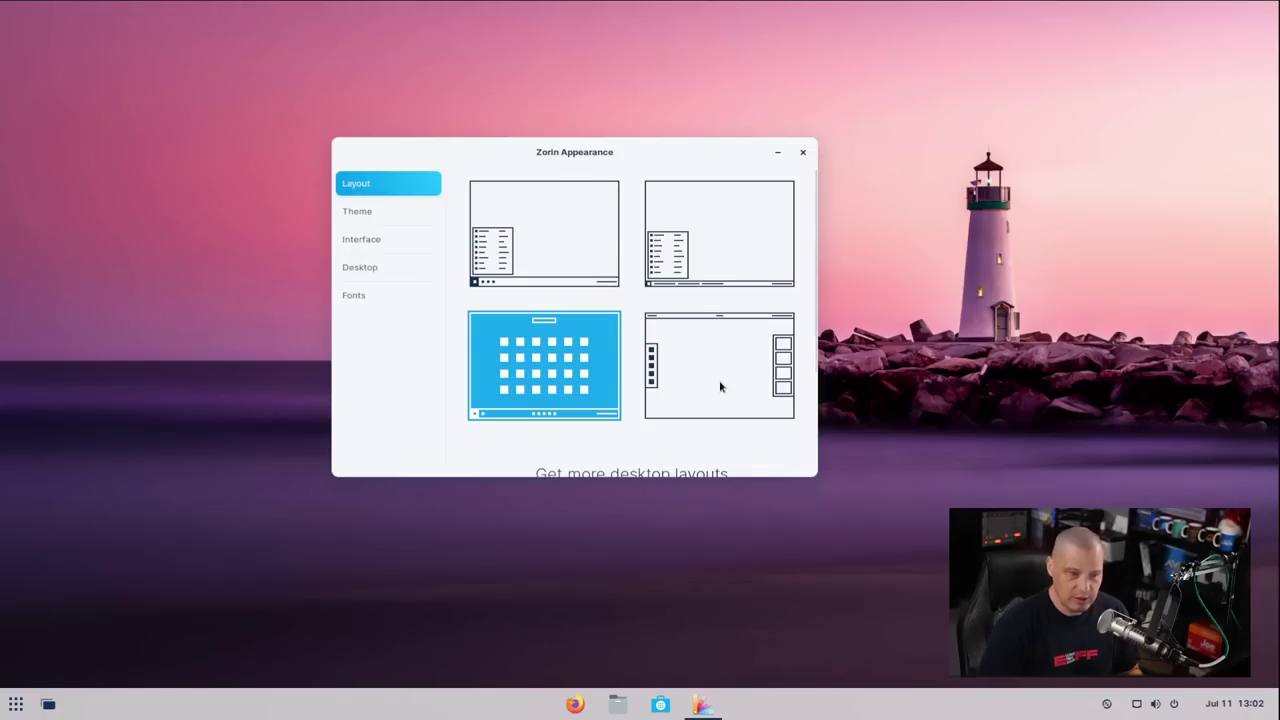
click(720, 386)
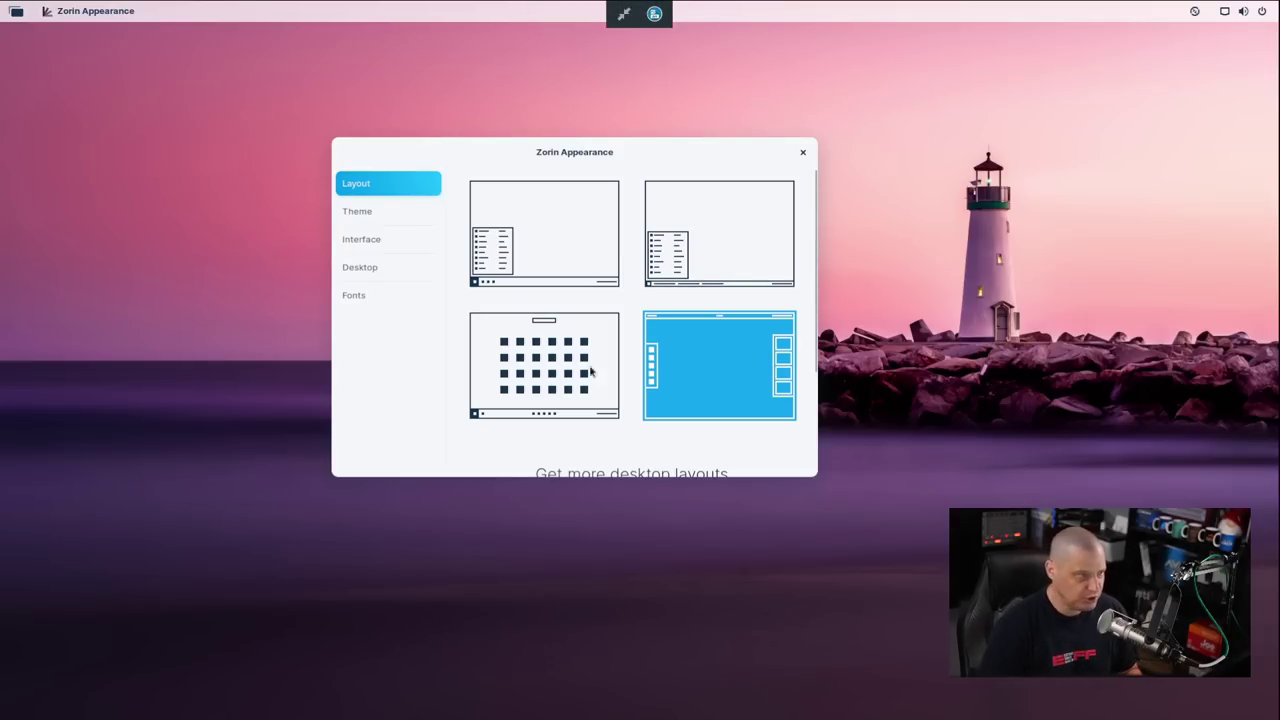
key(super)
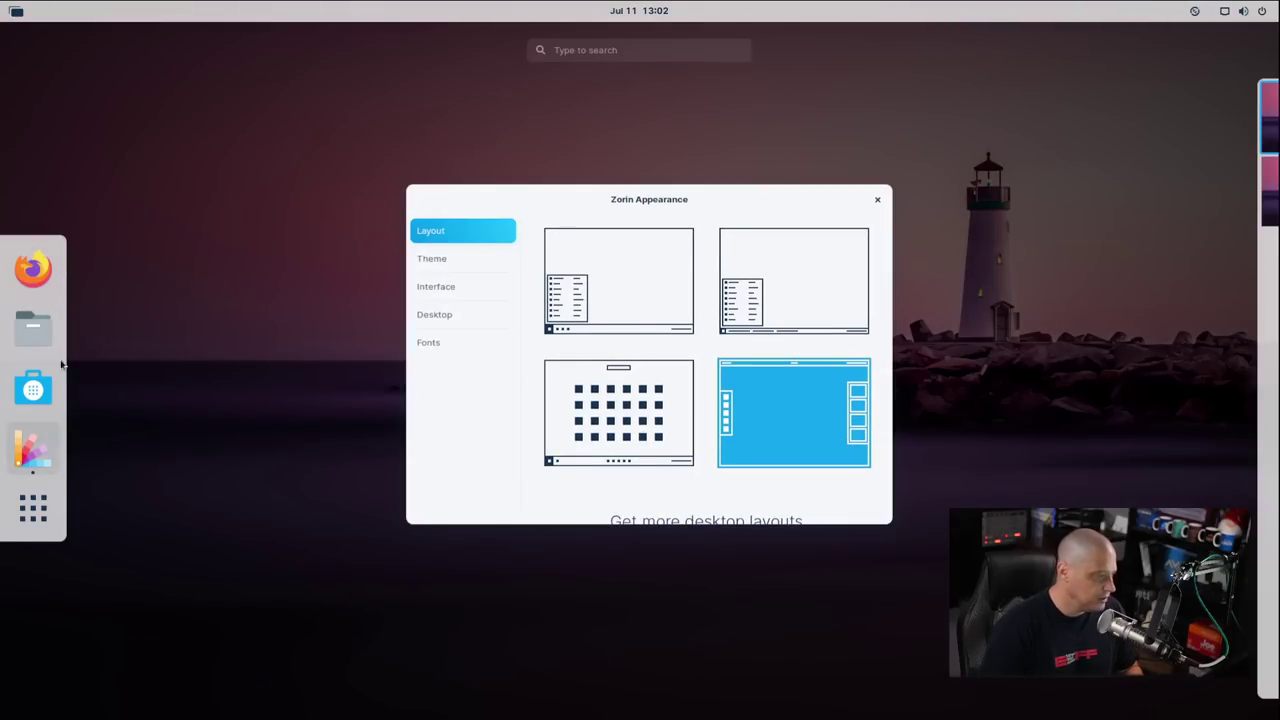
click(168, 421)
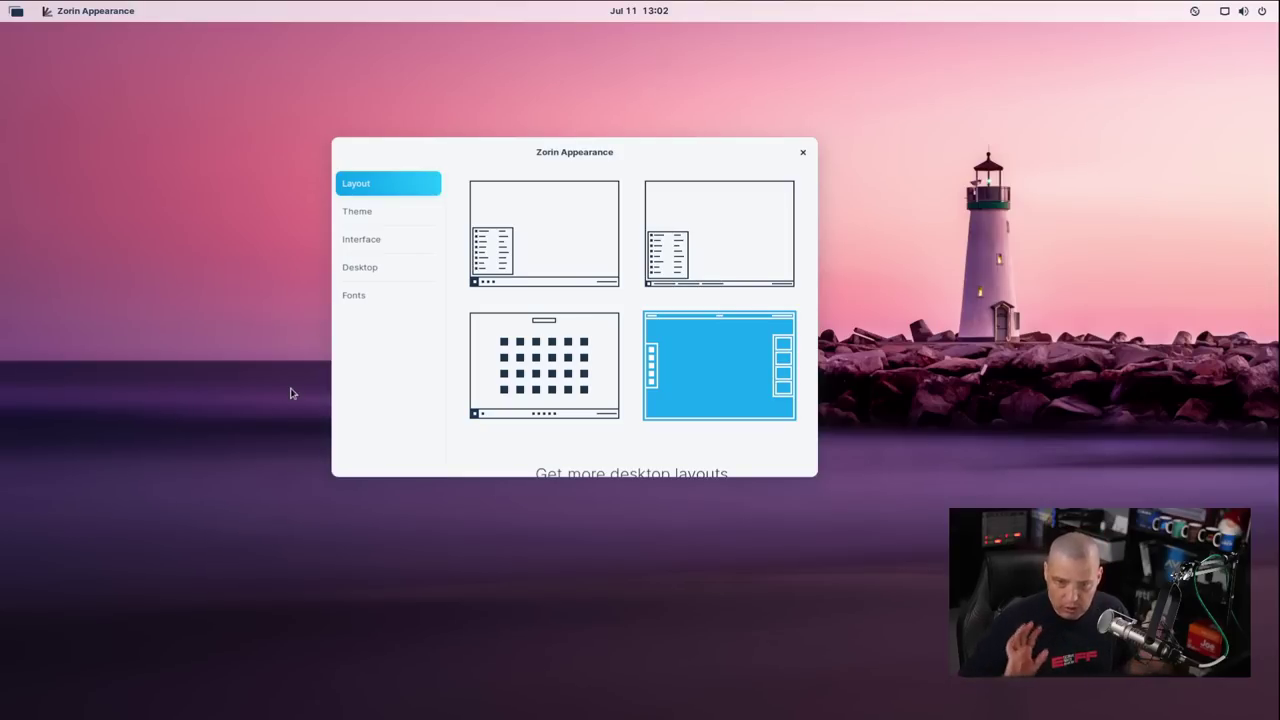
click(543, 390)
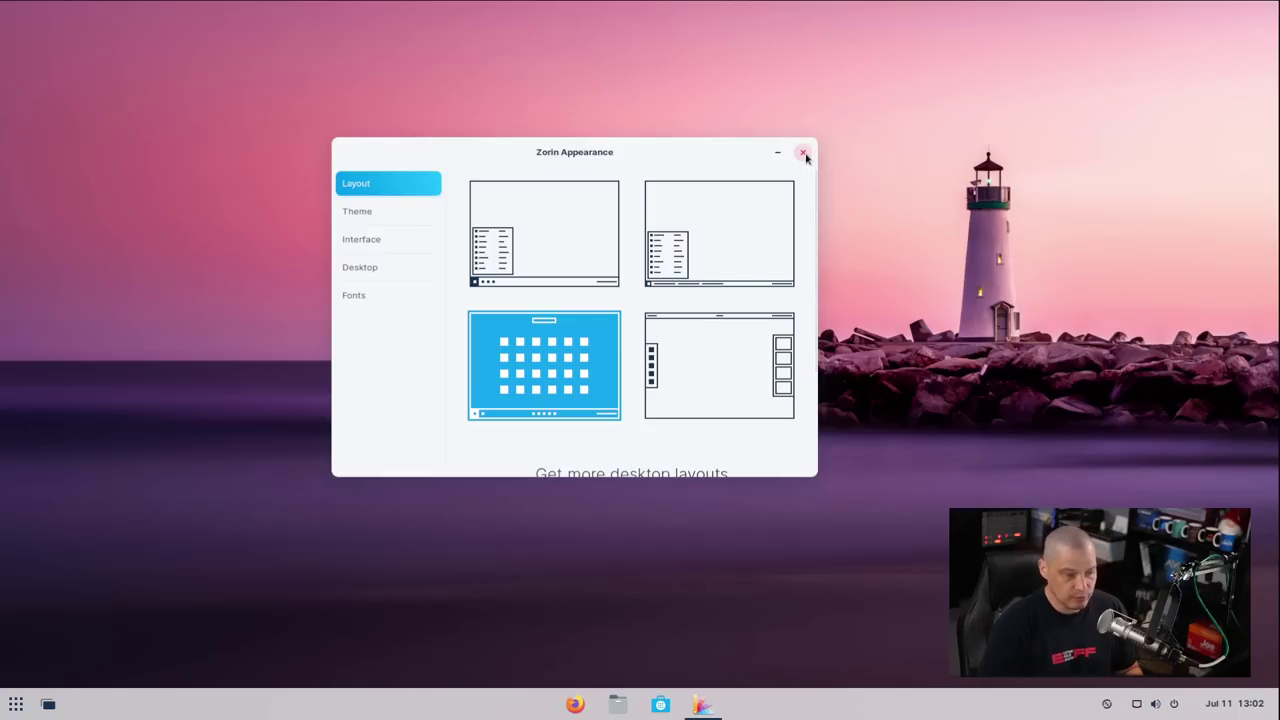
click(803, 153)
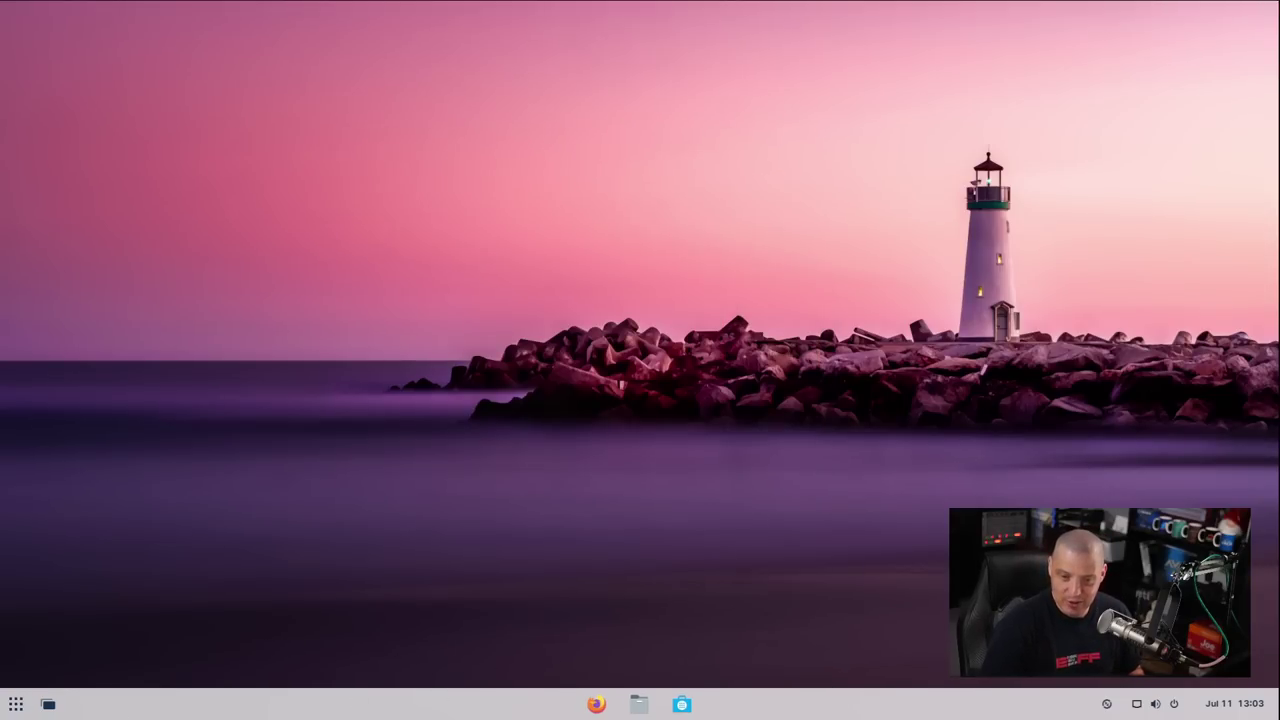
Browse the full-screen application grid, then return to the desktop
click(16, 704)
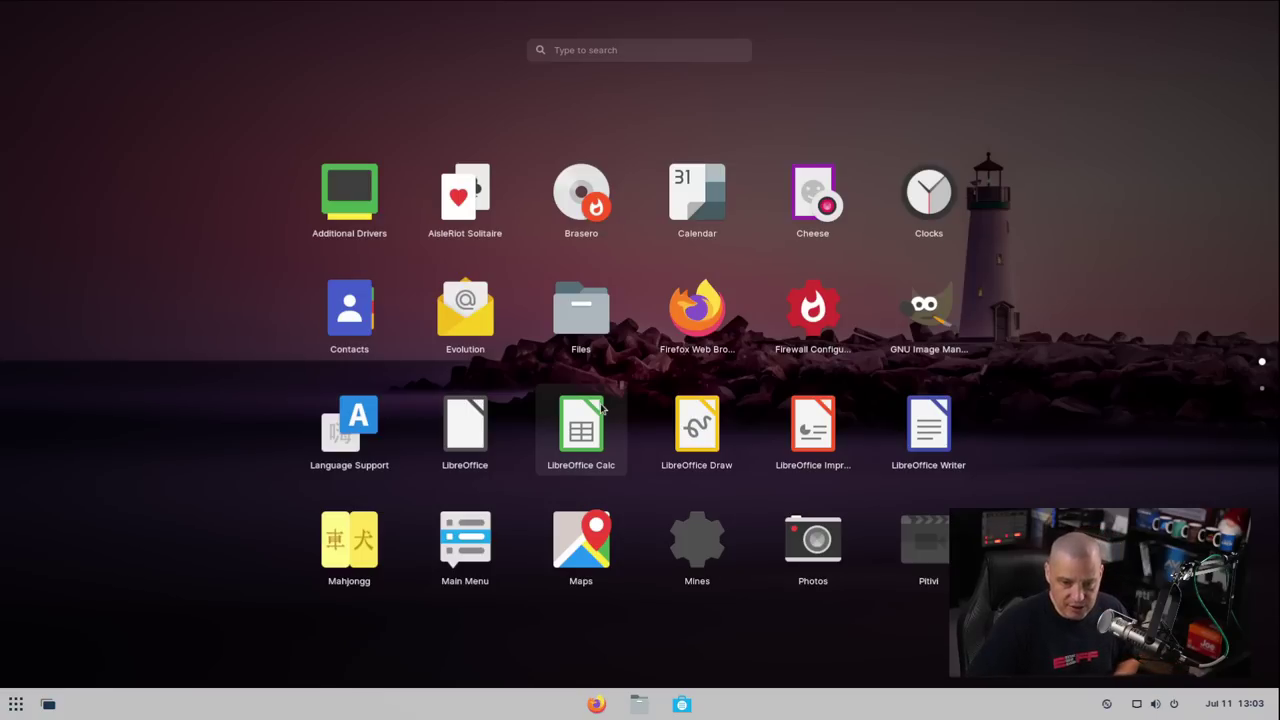
scroll(683, 418, down, 1)
scroll(683, 418, up, 1)
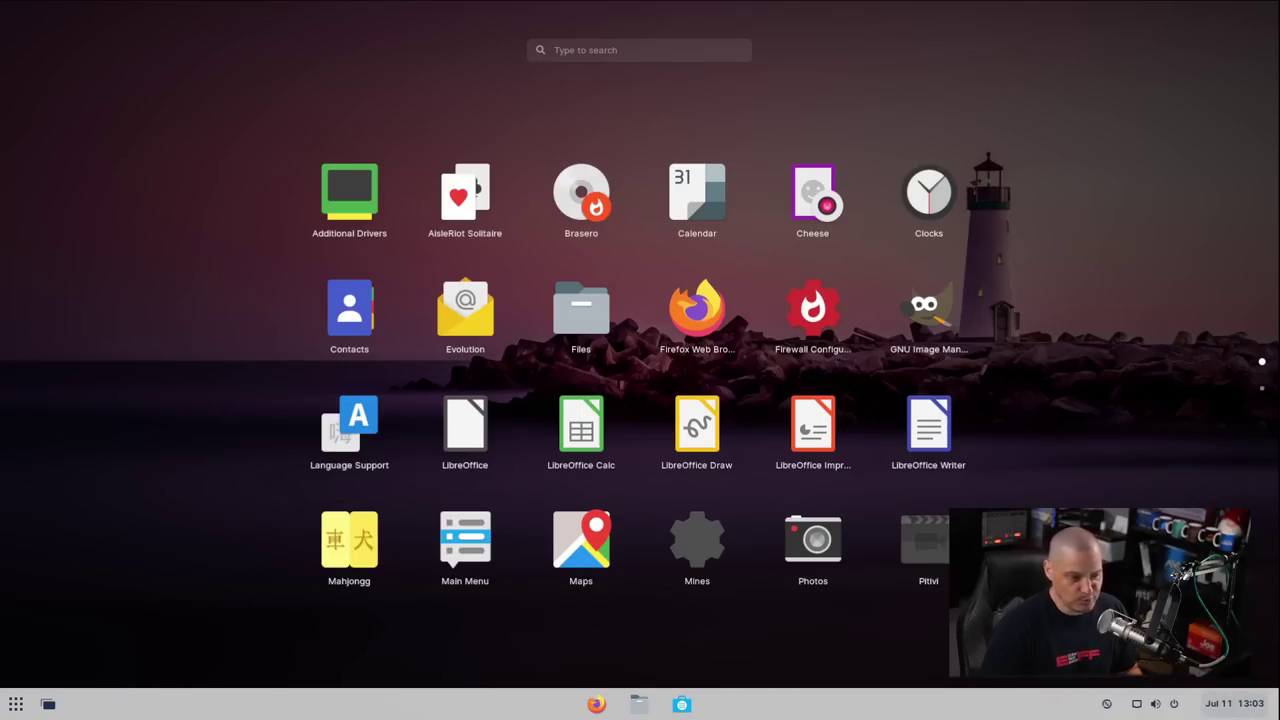
click(829, 537)
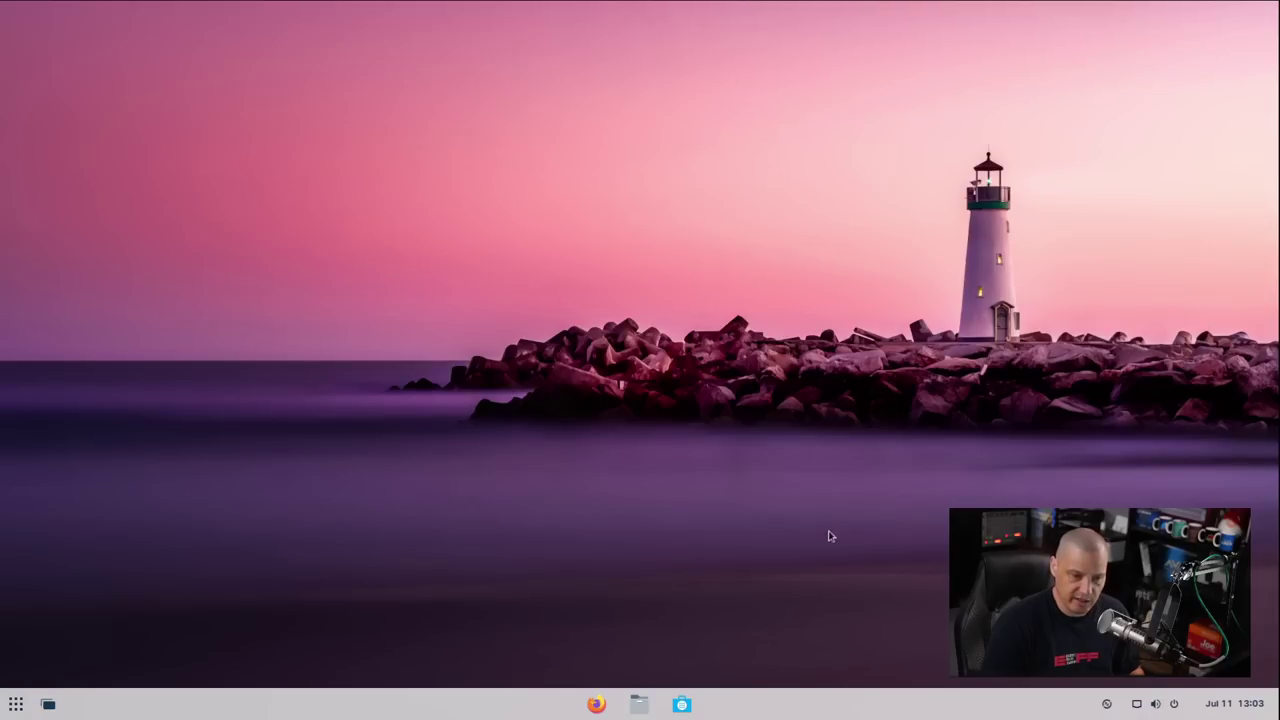
Search the overview for 'theme' and launch Zorin Appearance from the results
key(super)
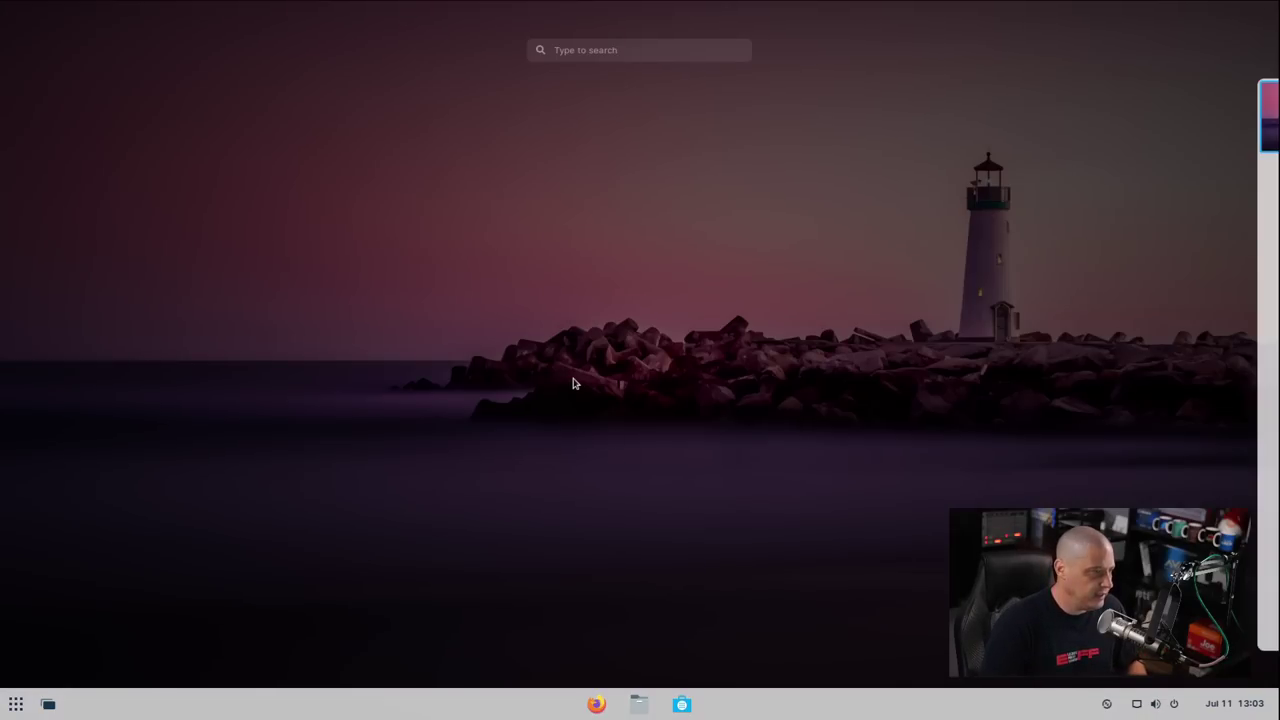
text(theme)
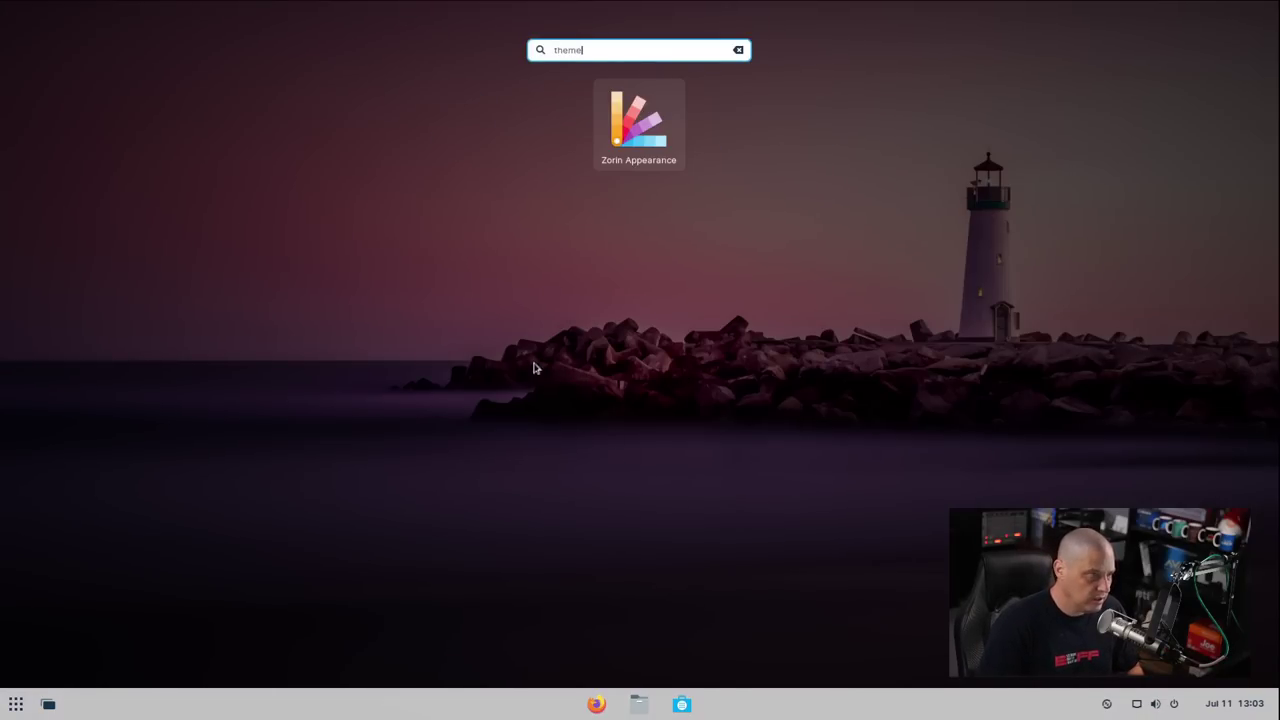
click(648, 127)
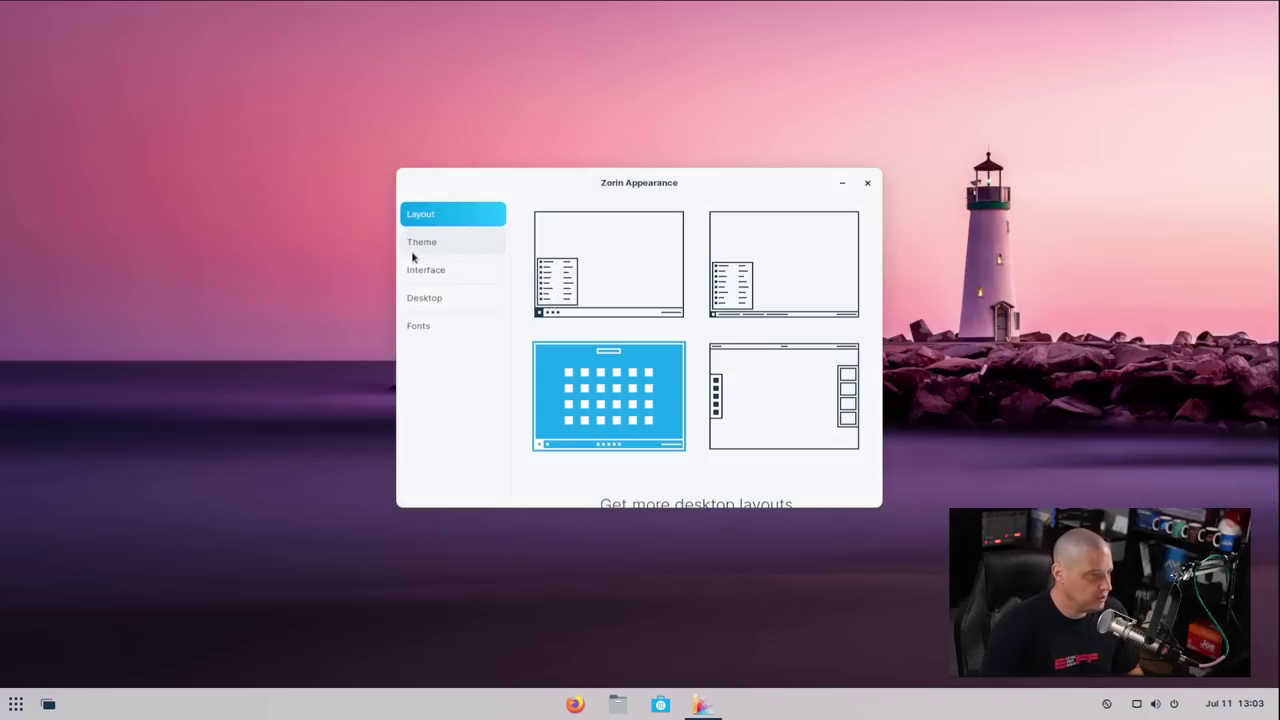
In Theme settings, set the background to dark and the accent colour to orange
click(426, 251)
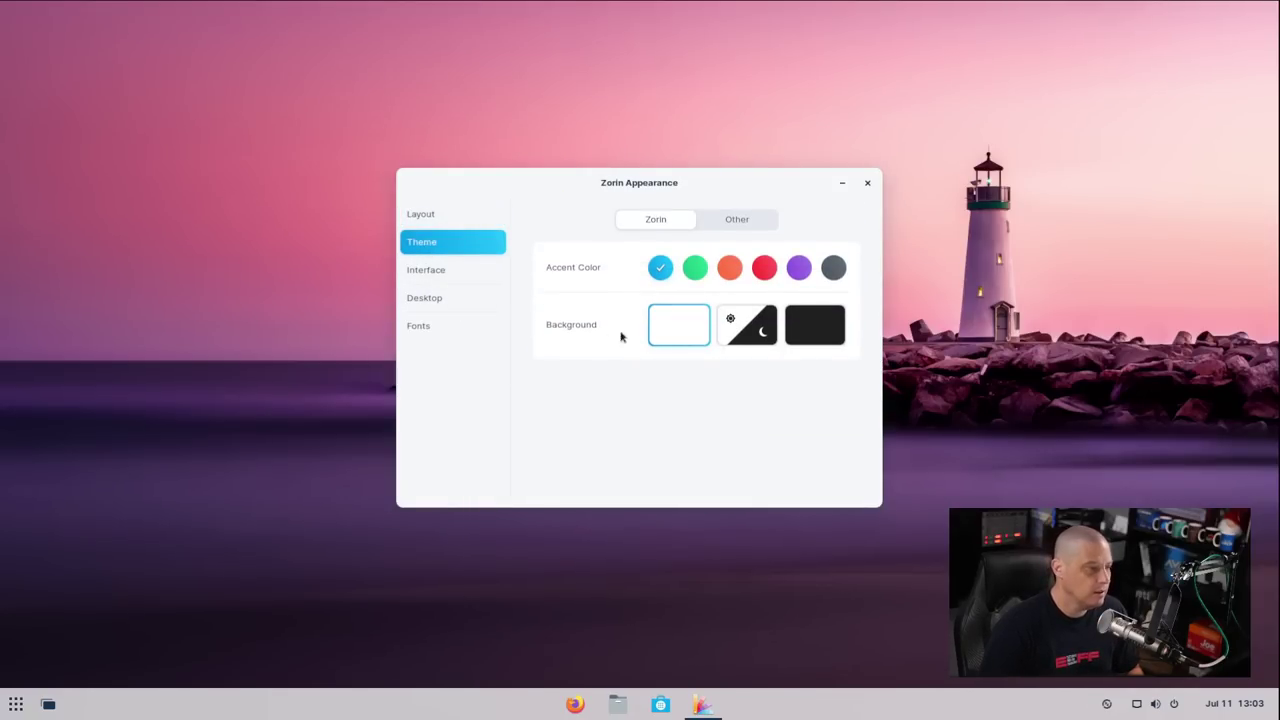
click(824, 330)
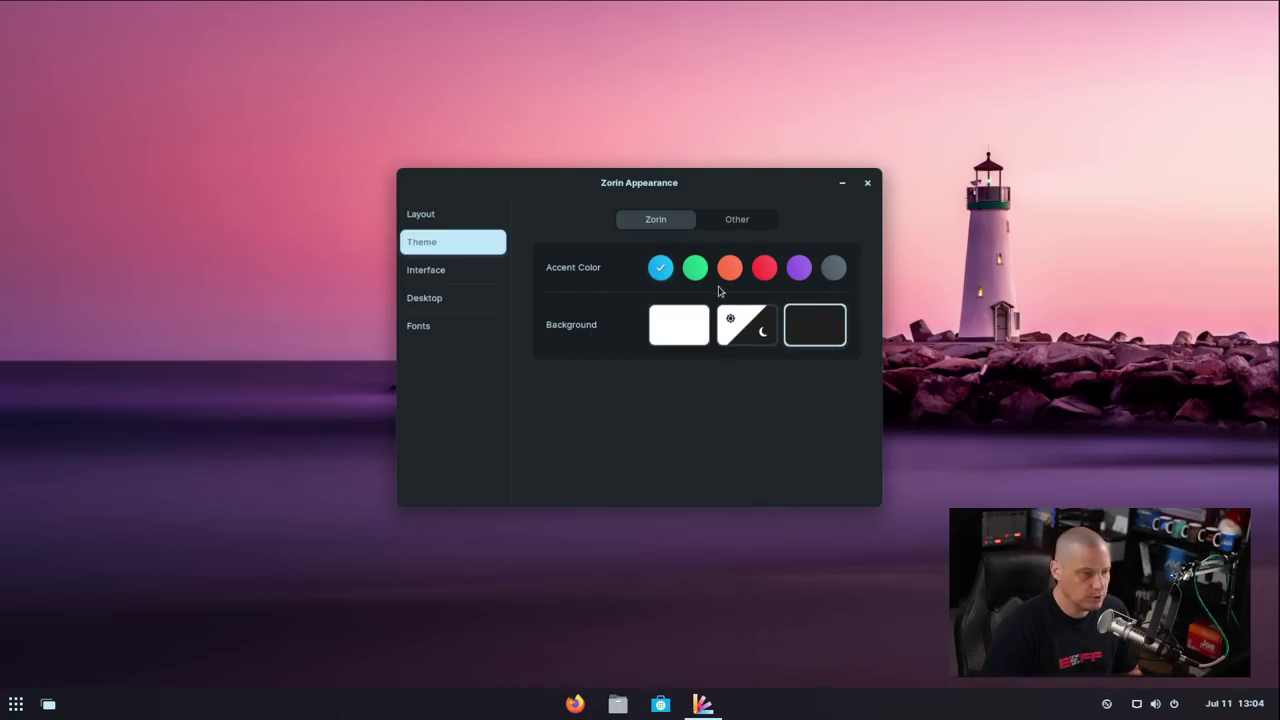
click(729, 267)
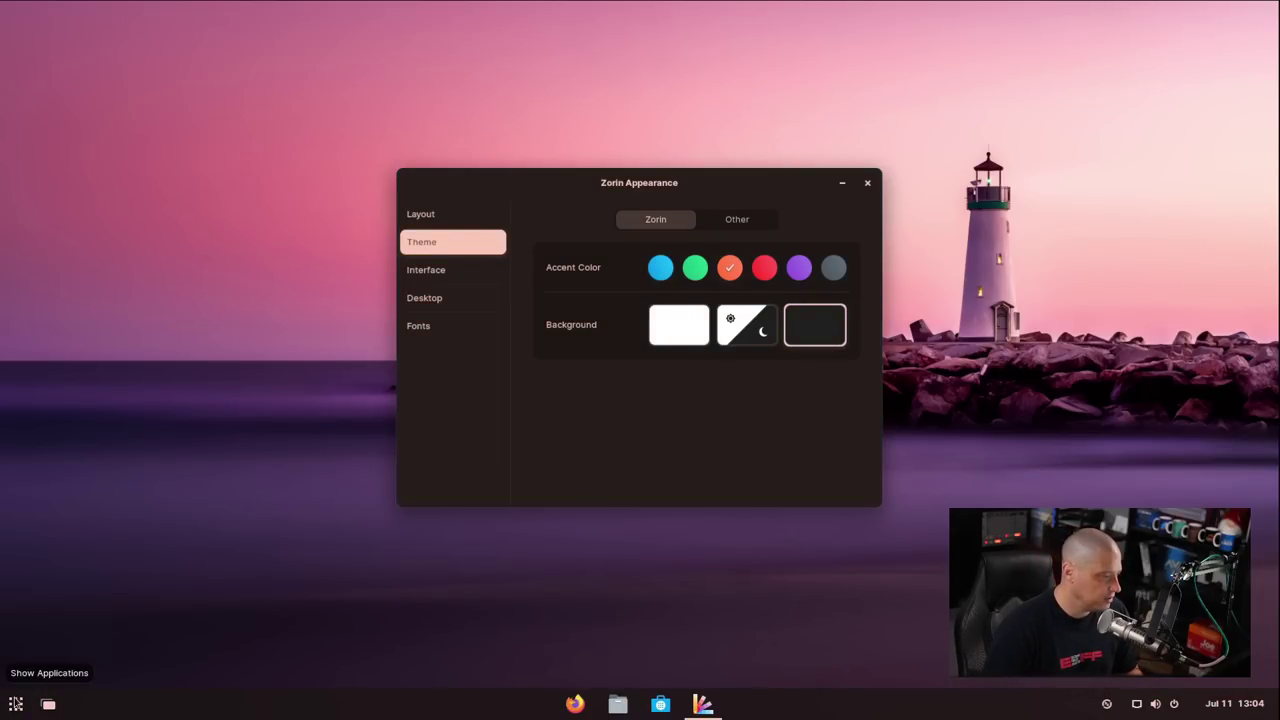
Search the application grid for 'text', then dismiss it
click(16, 704)
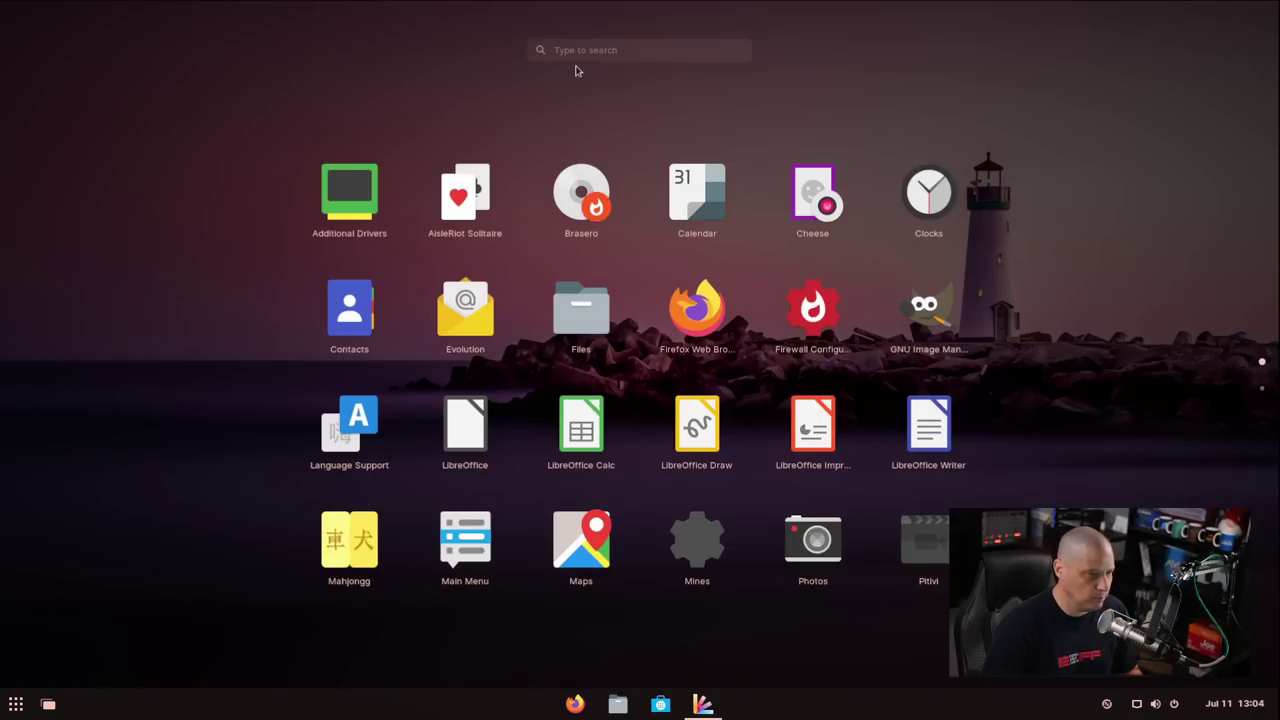
text(text)
key(Escape)
key(Escape)
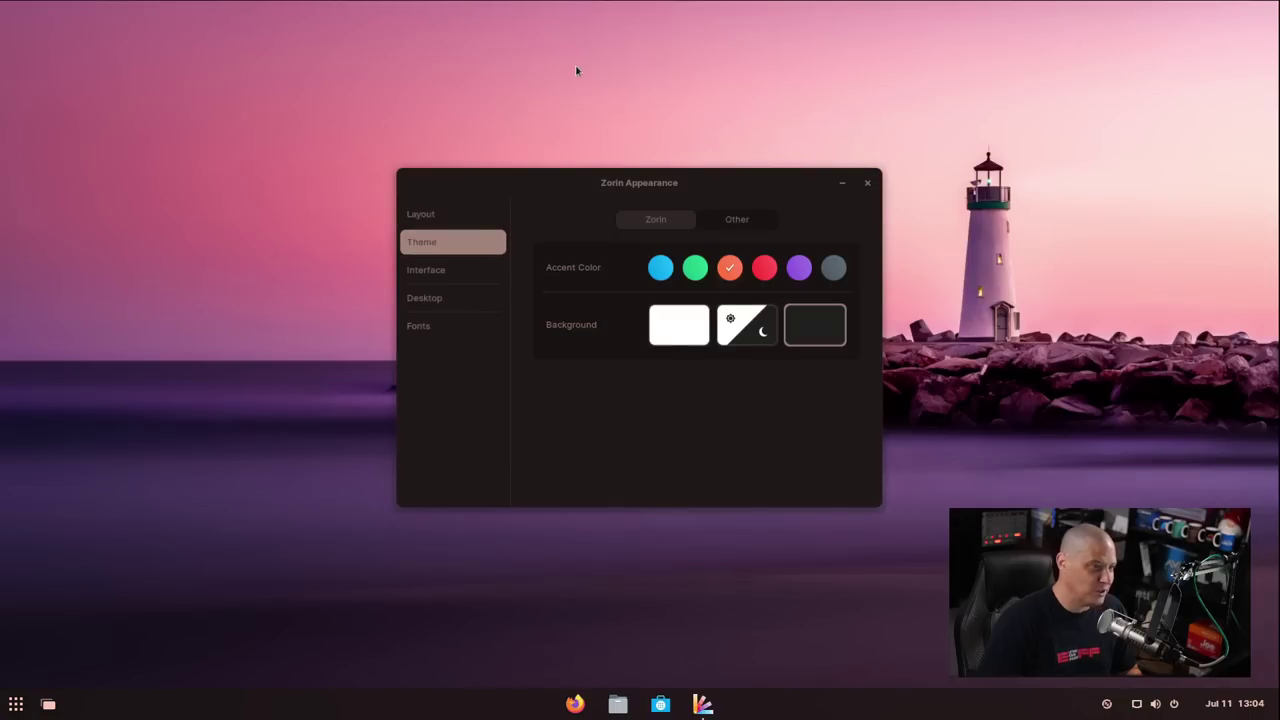
Arrange the Files window beside Zorin Appearance so both are visible
drag(590, 164, 306, 144)
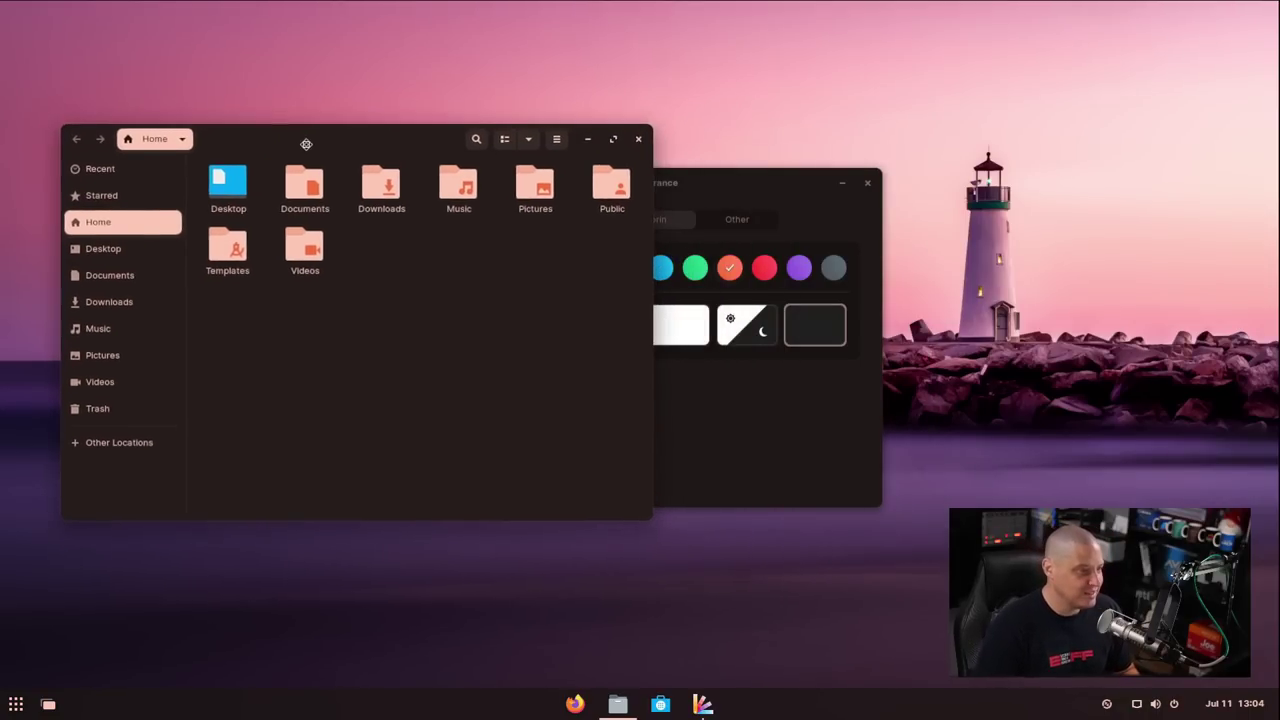
click(745, 193)
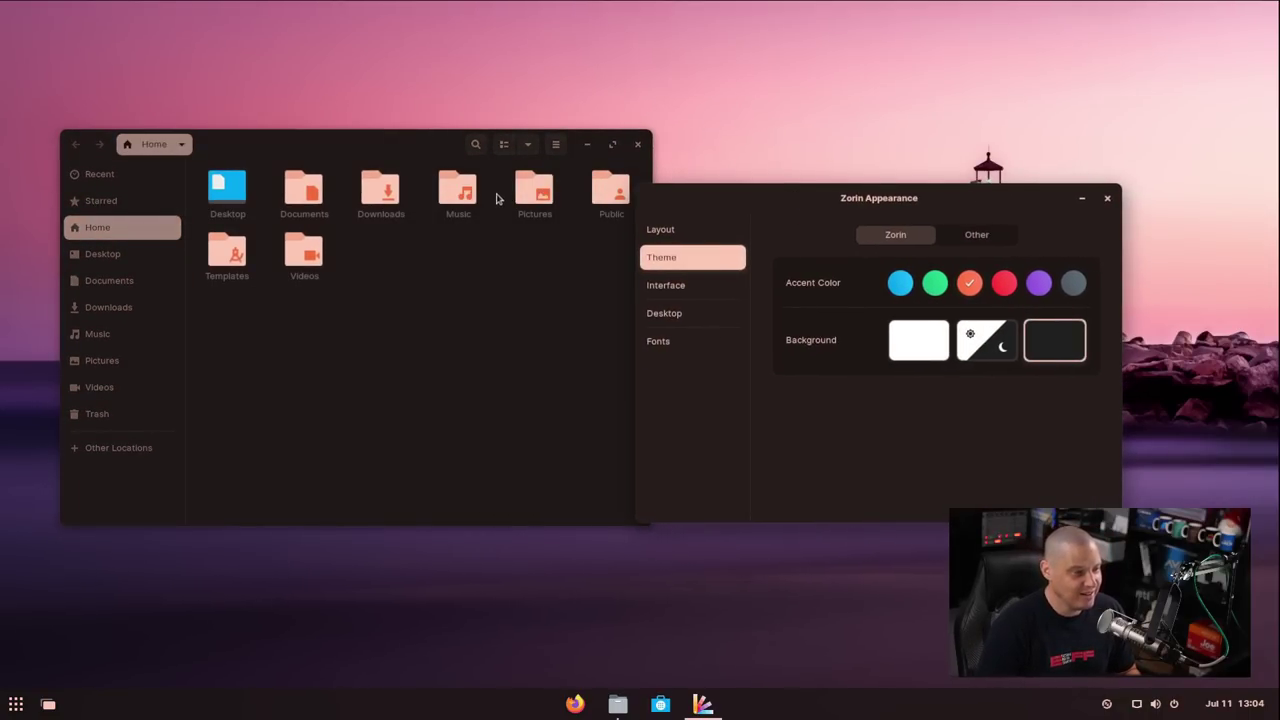
drag(390, 151, 387, 115)
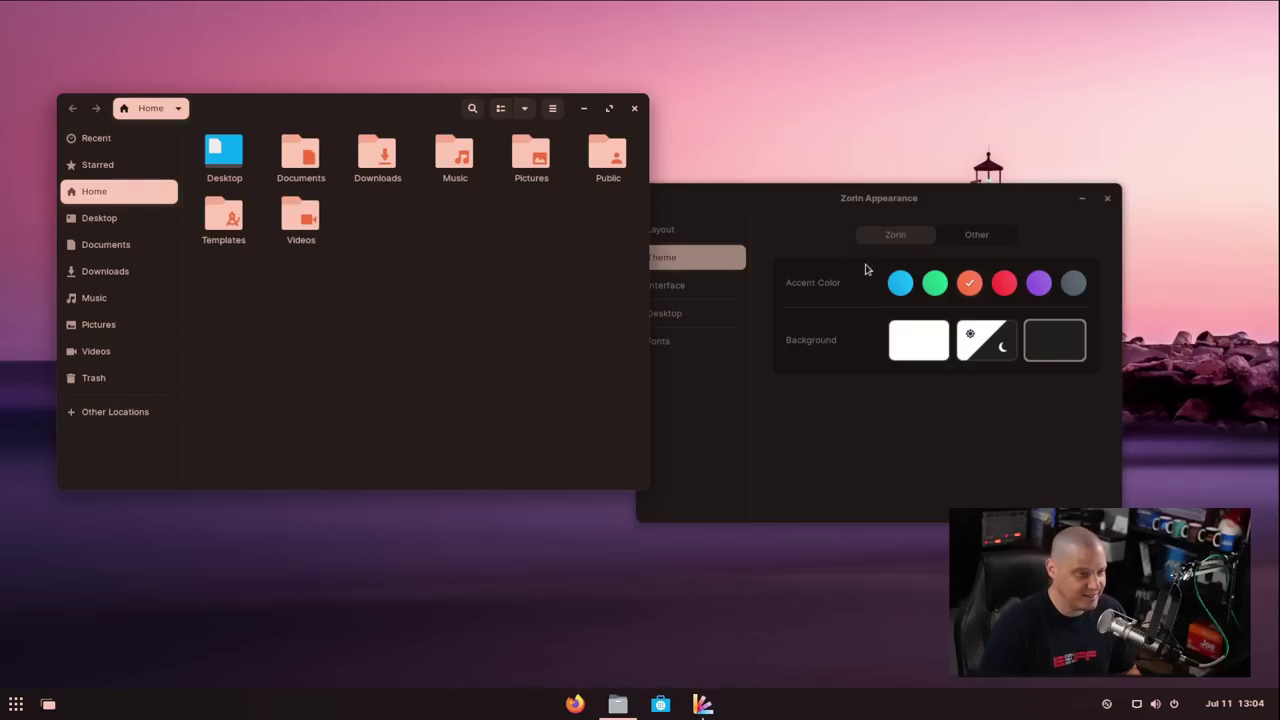
click(937, 300)
Try green, then set the accent colour to purple and show the Interface settings
click(935, 299)
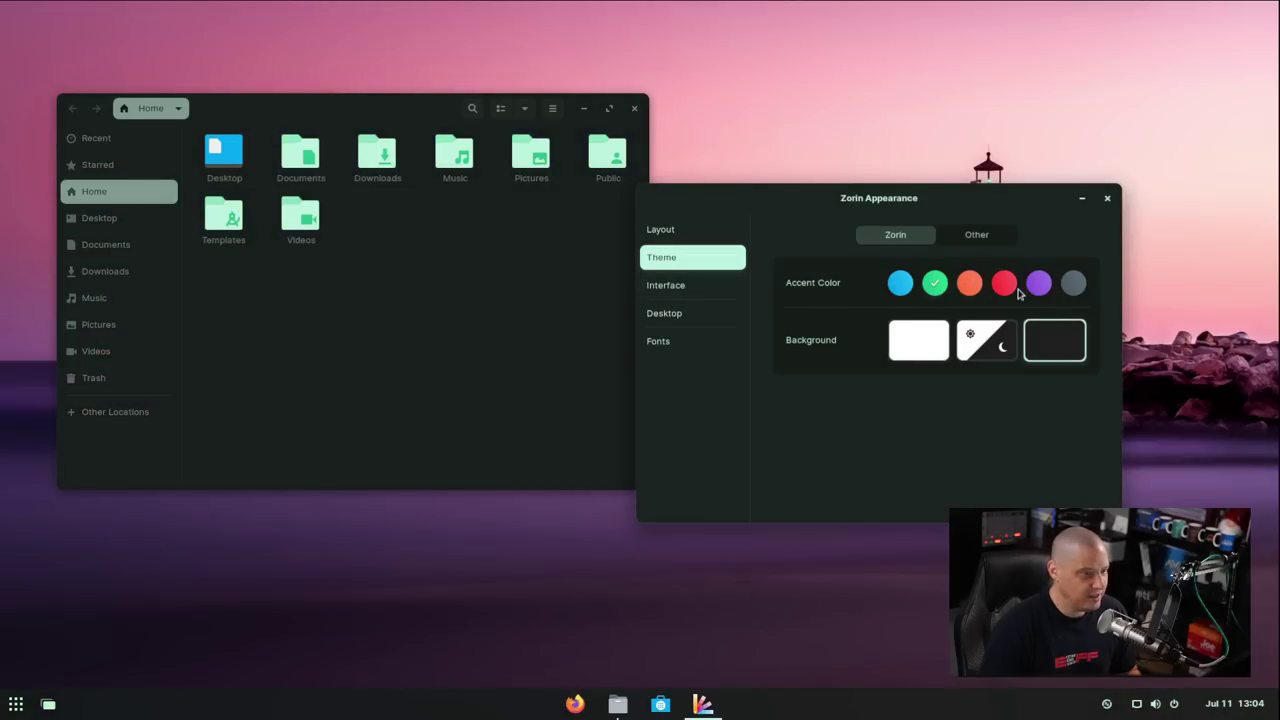
click(1022, 290)
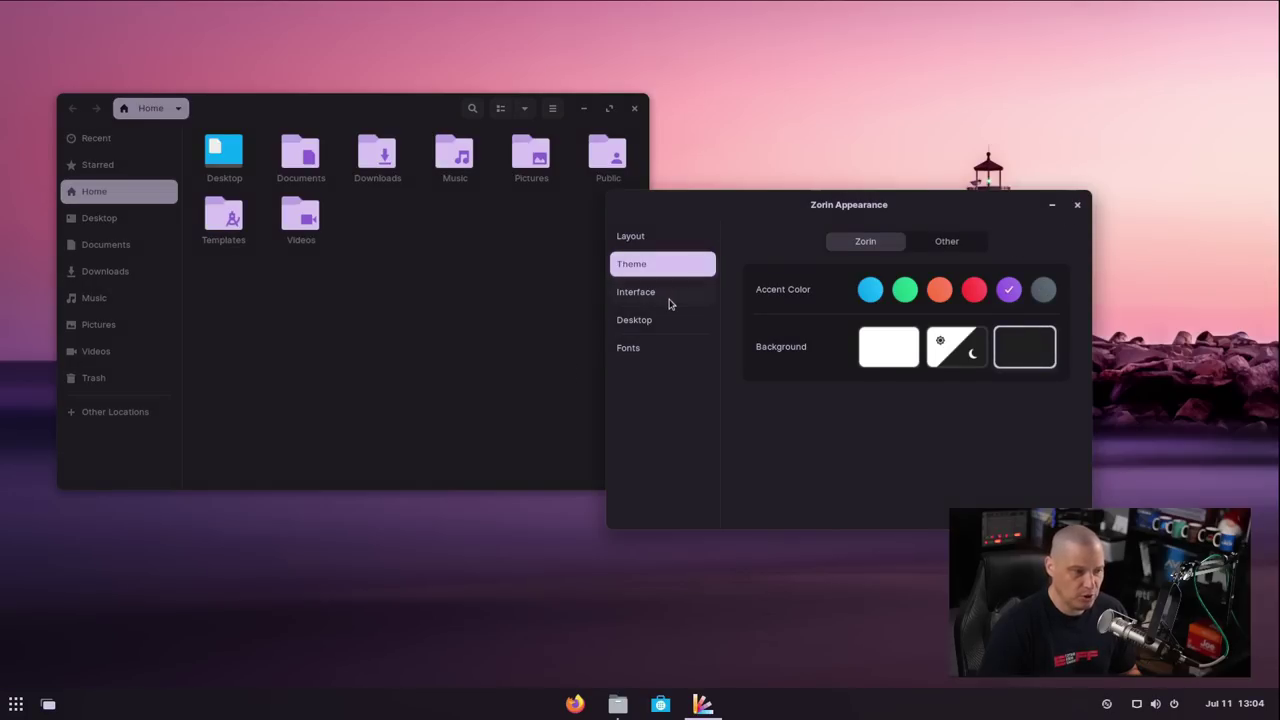
click(666, 295)
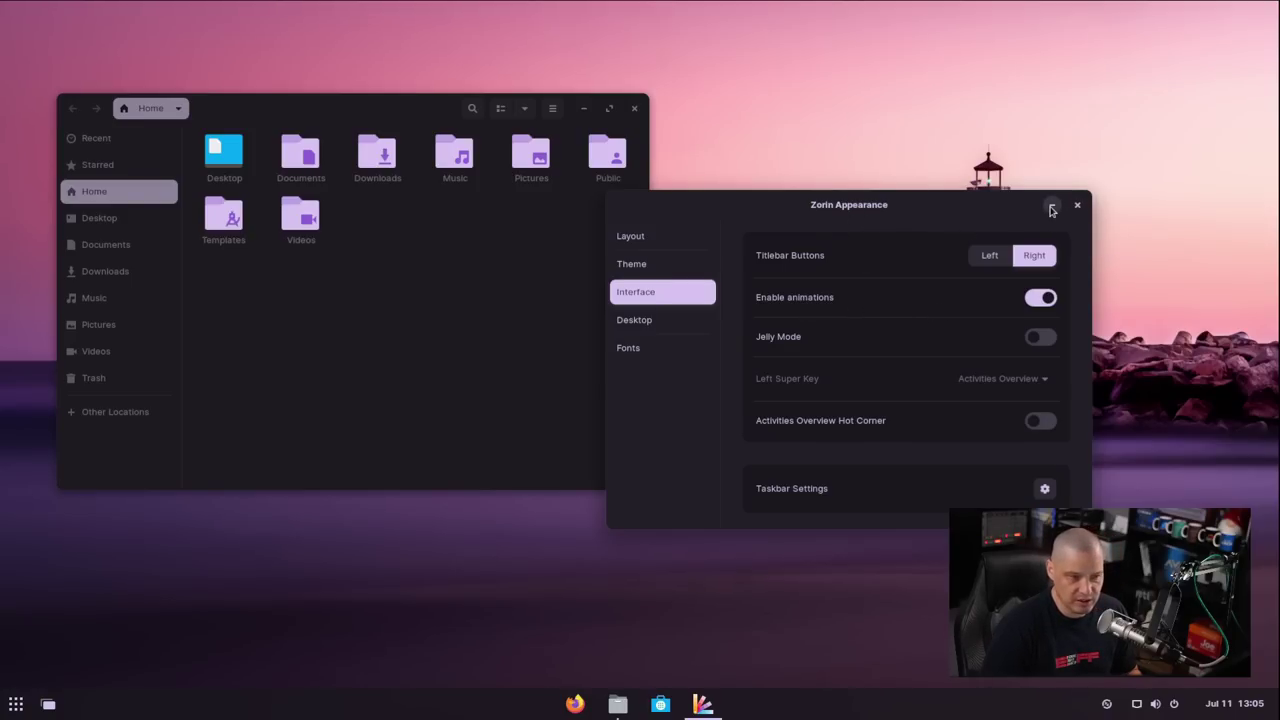
click(1051, 208)
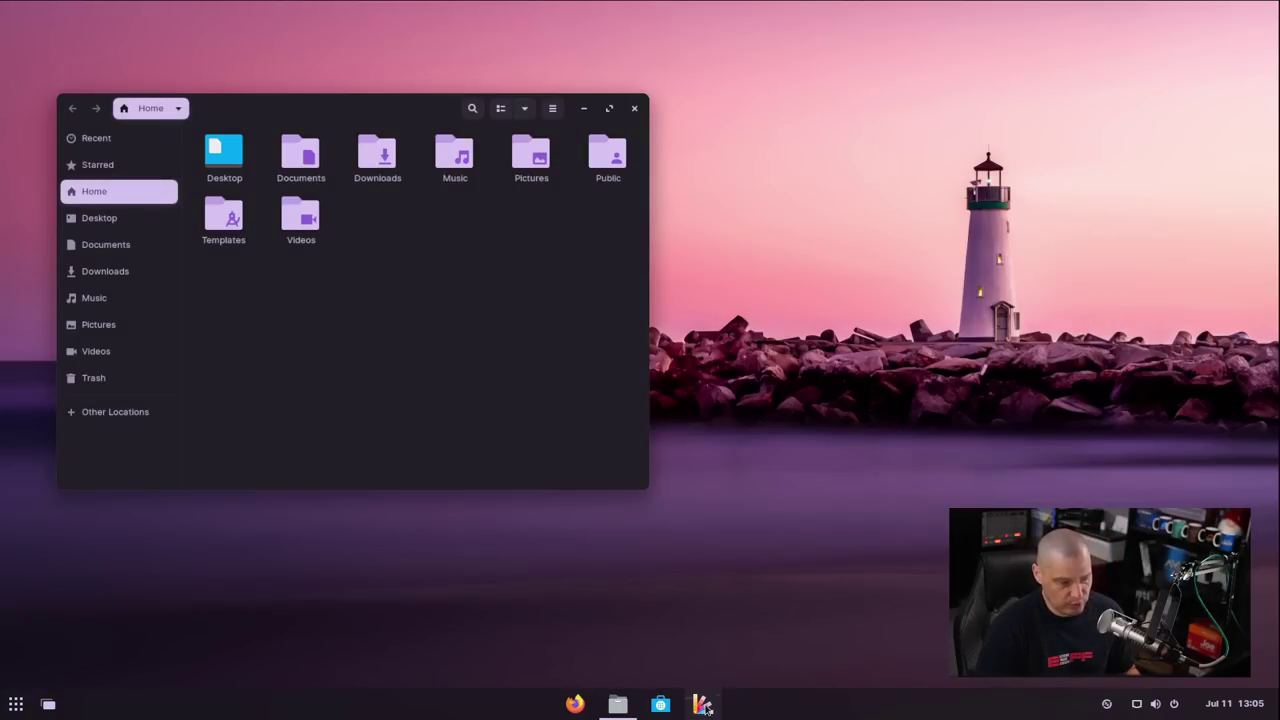
click(705, 706)
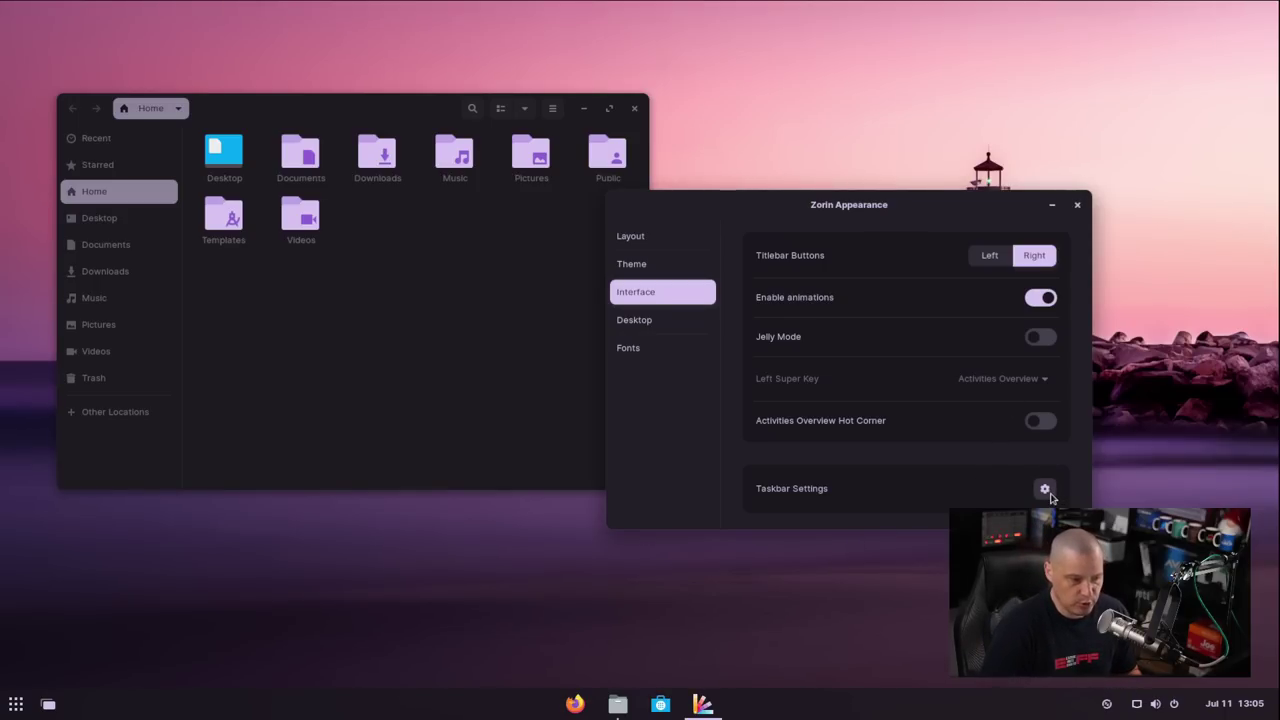
Set the taskbar panel size to about 40 px and enable Panel Intellihide
click(1045, 490)
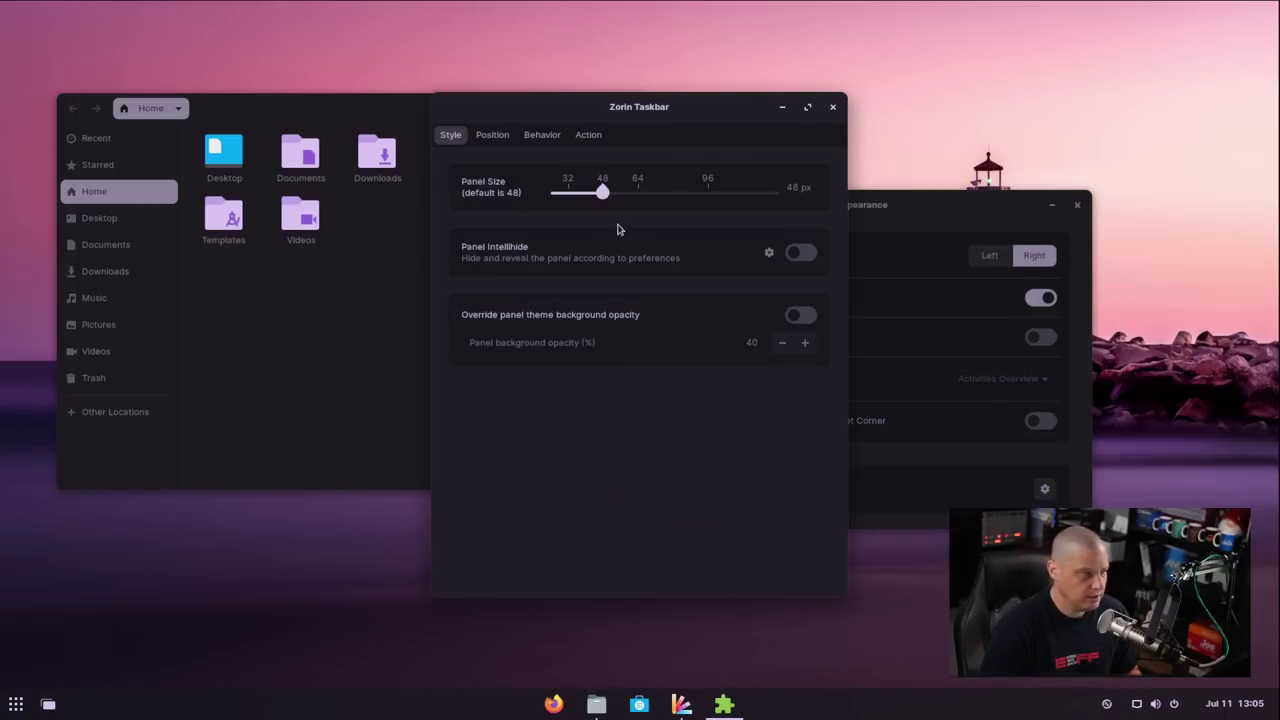
drag(602, 192, 567, 195)
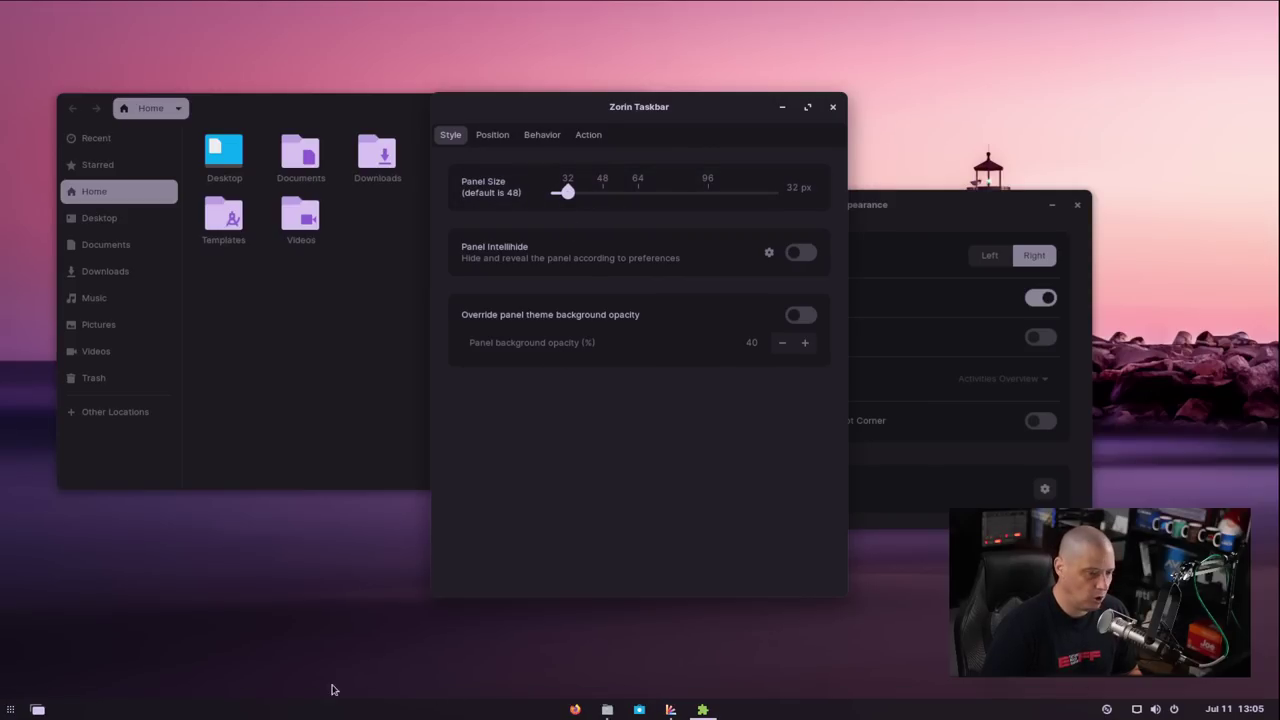
drag(576, 197, 584, 208)
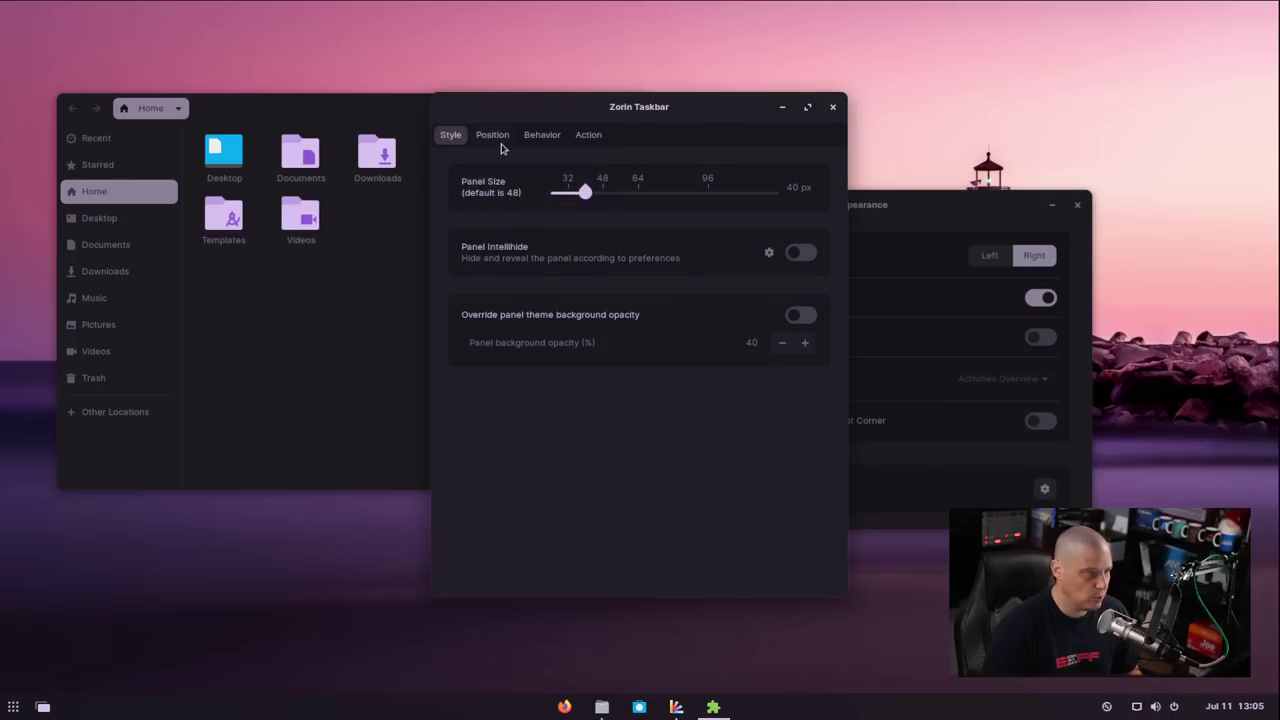
click(804, 256)
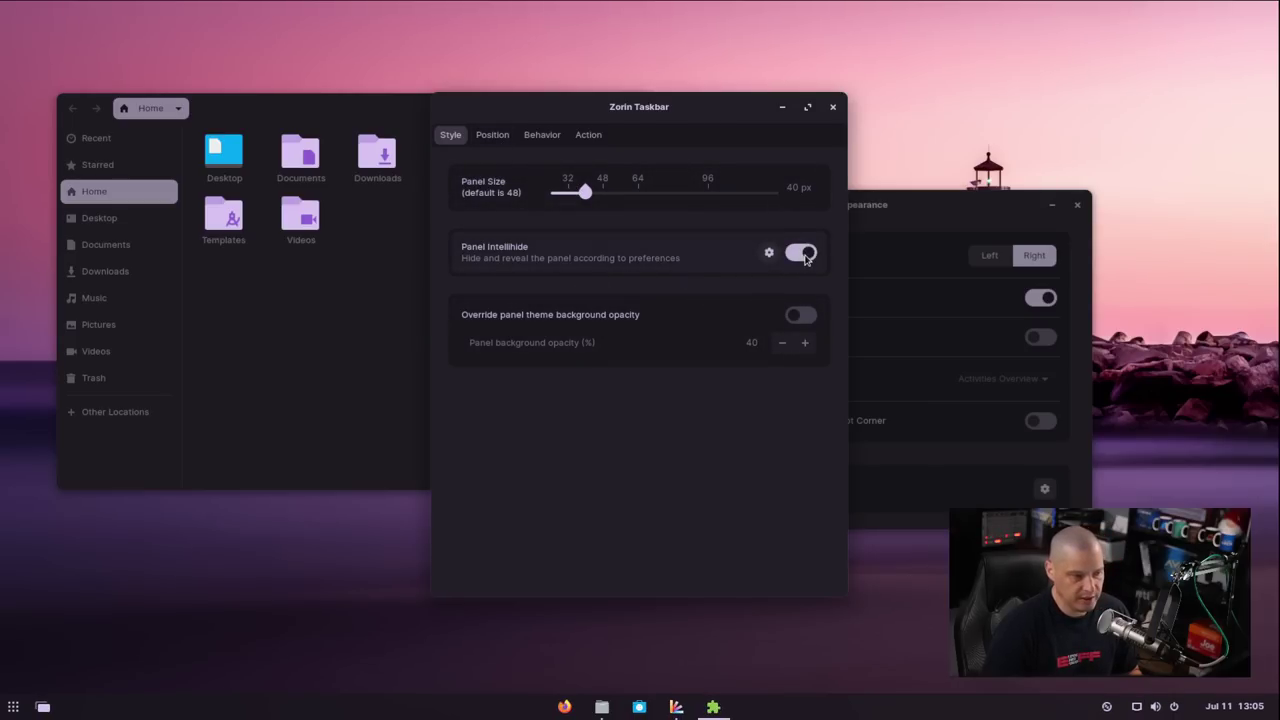
click(834, 110)
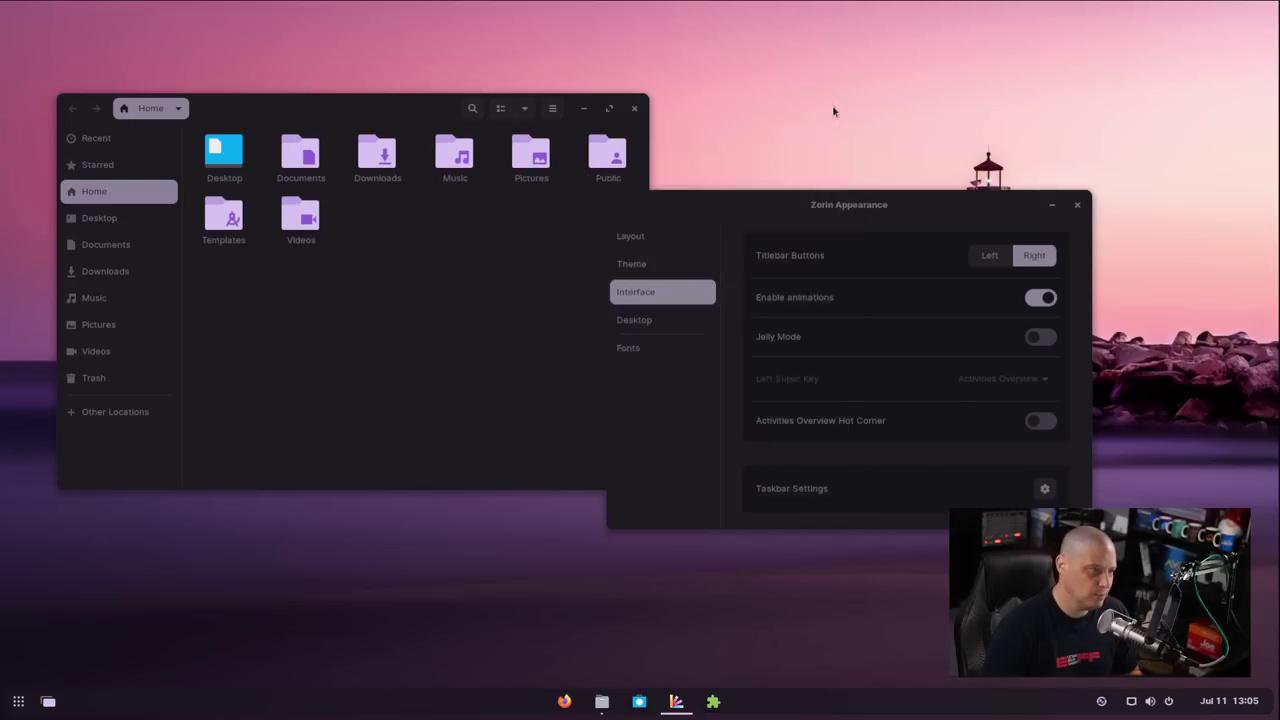
Close Zorin Appearance, maximise and restore the Files Home window, then close Files
click(1075, 206)
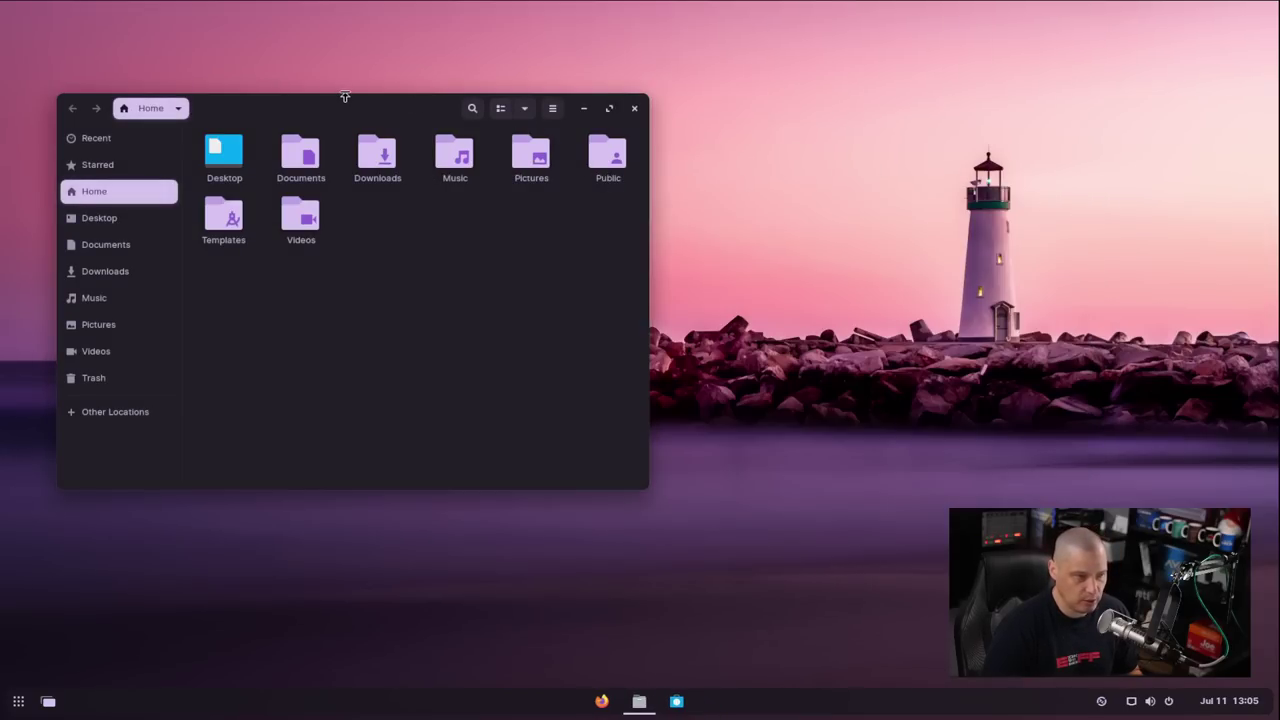
drag(387, 119, 417, 100)
double_click(417, 109)
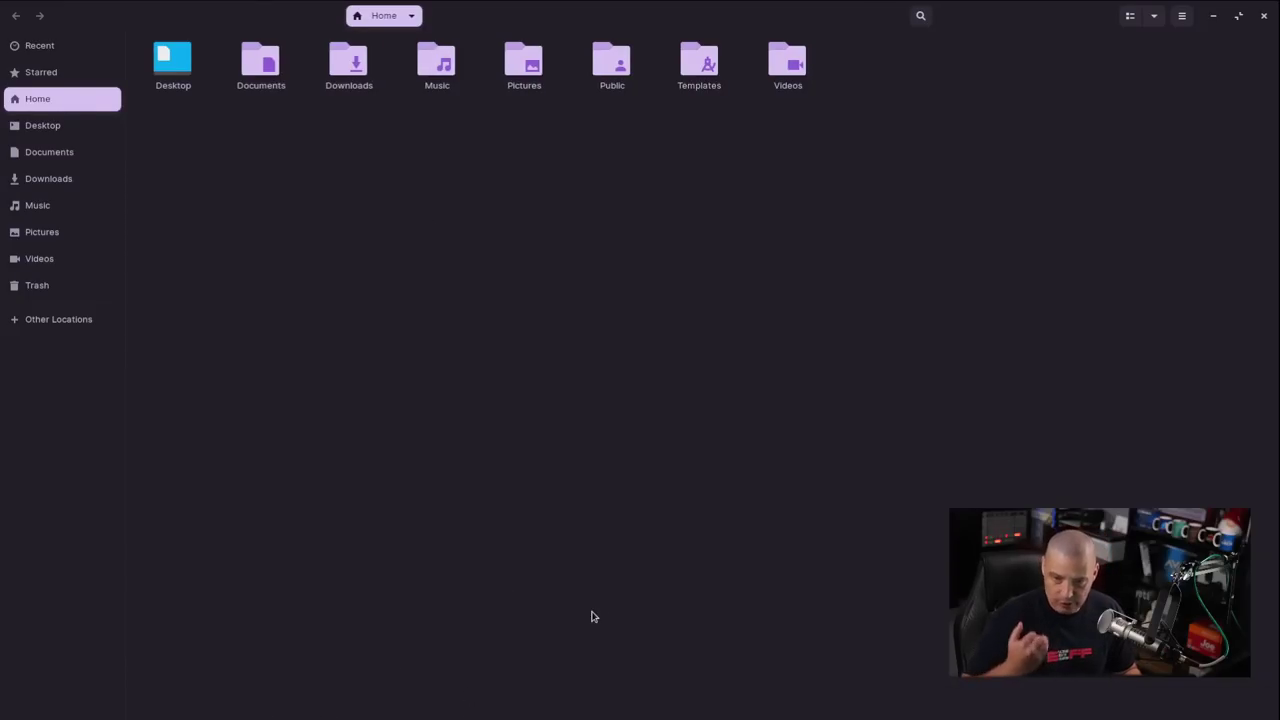
double_click(452, 12)
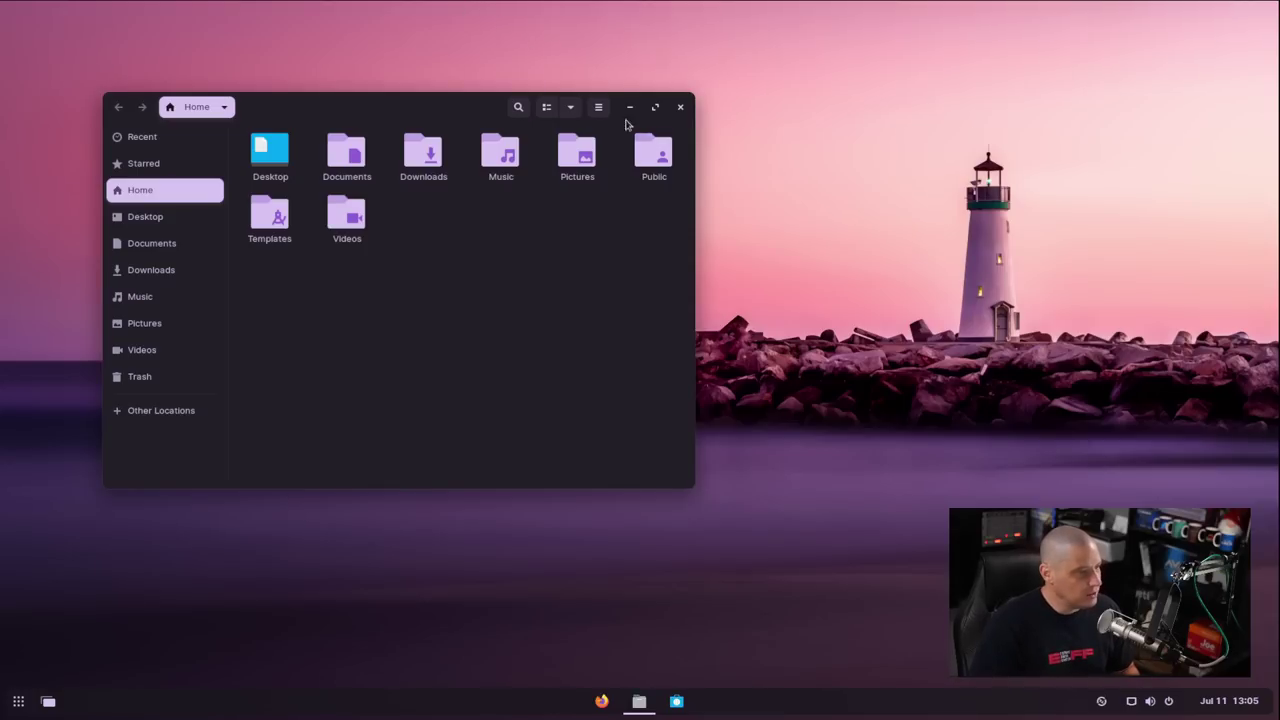
click(680, 108)
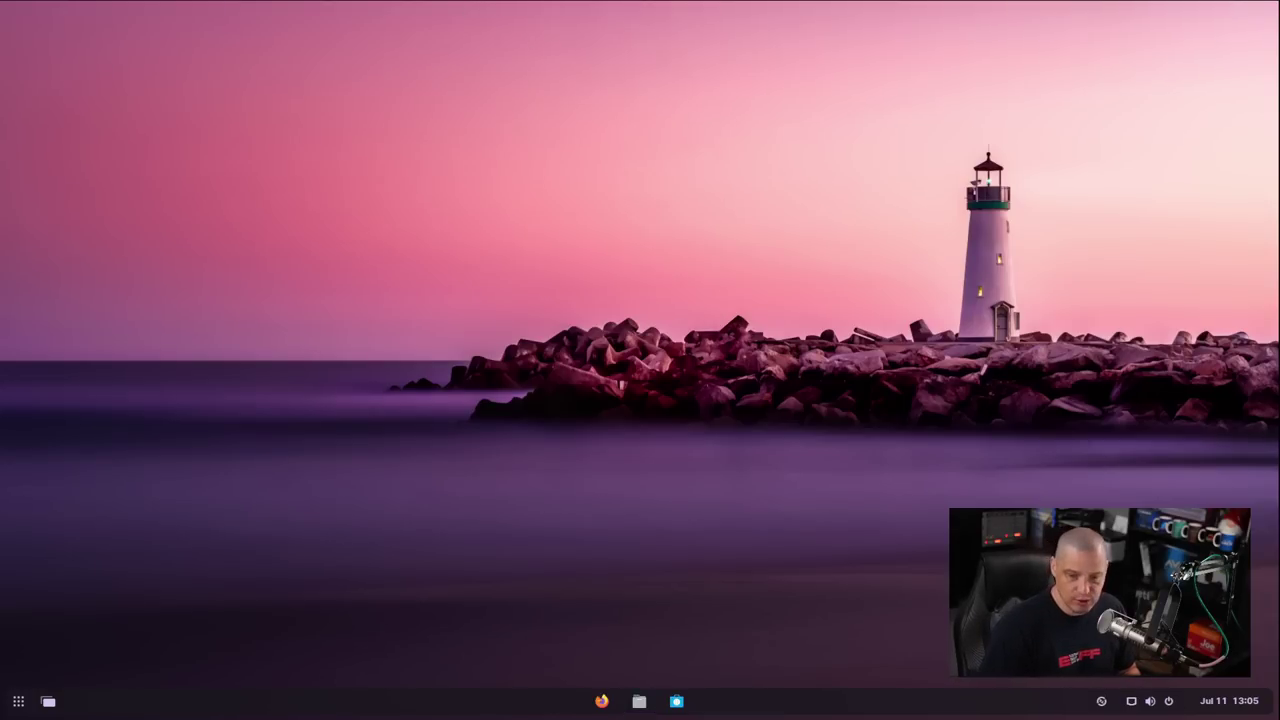